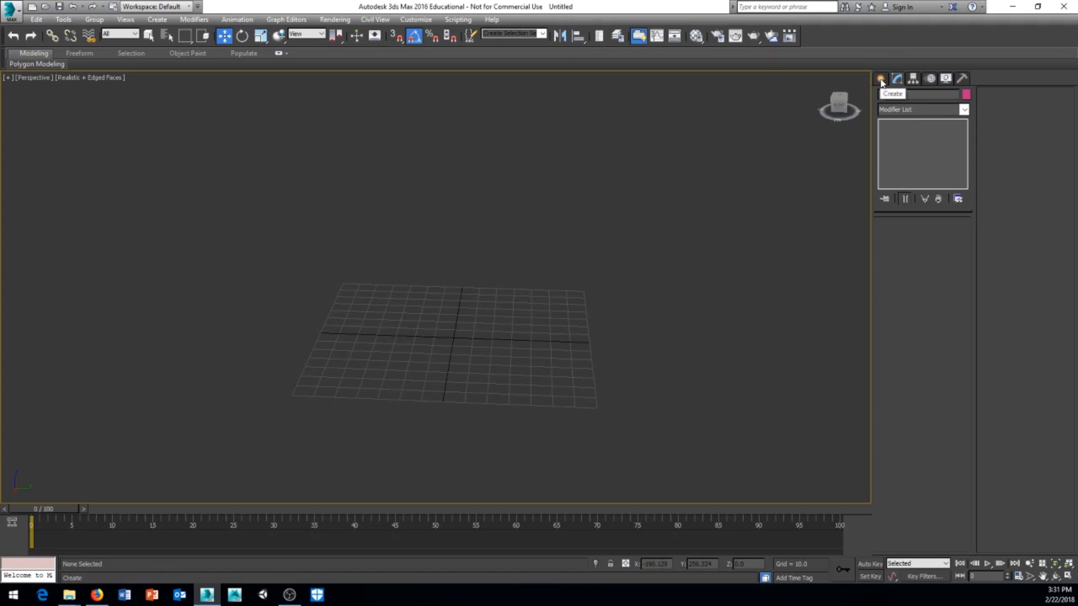
# Draw a large closed triangular spline with the Line tool, spanning the grid with its apex behind it, and close the spline
pyautogui.click(881, 79)
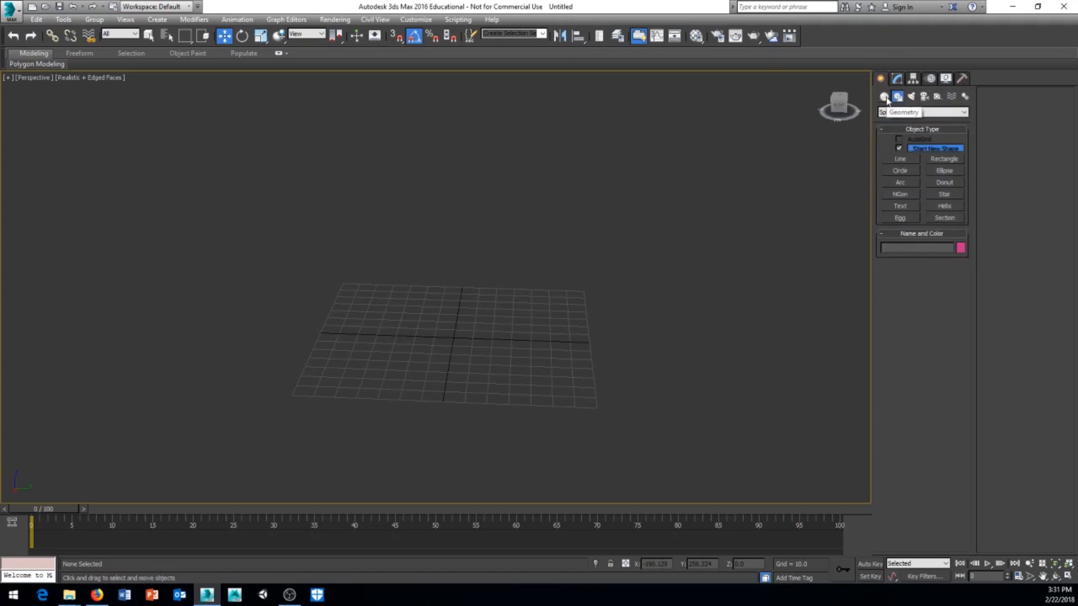
pyautogui.click(885, 97)
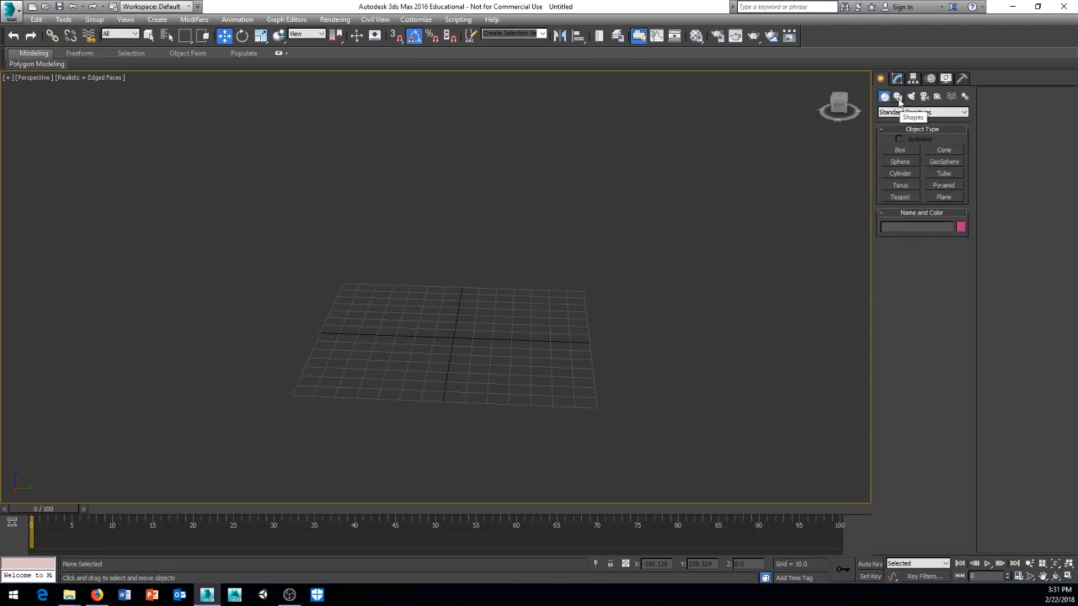
pyautogui.click(898, 97)
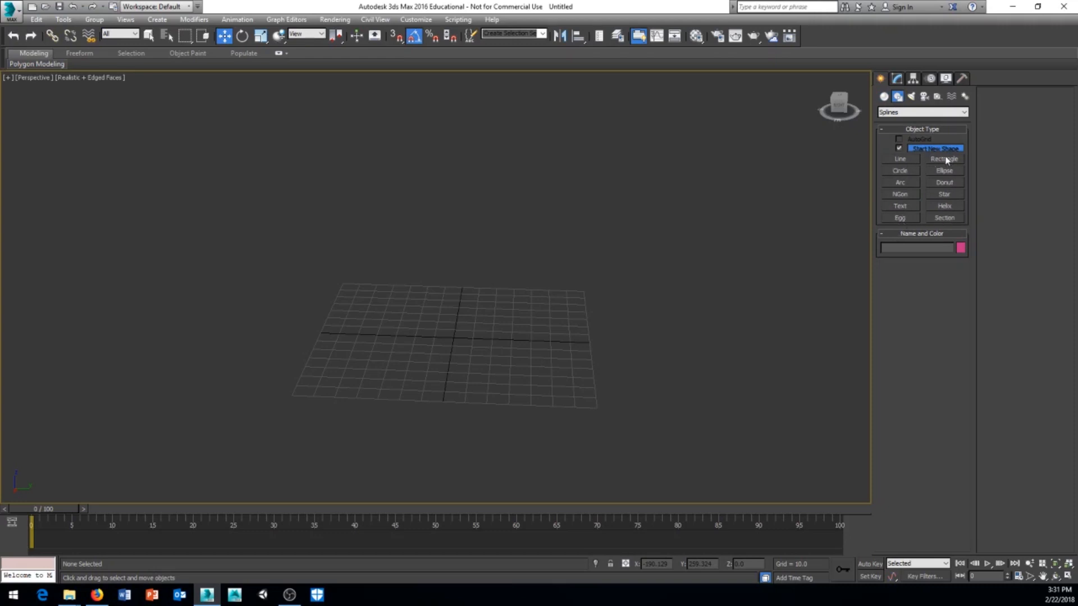
pyautogui.click(901, 160)
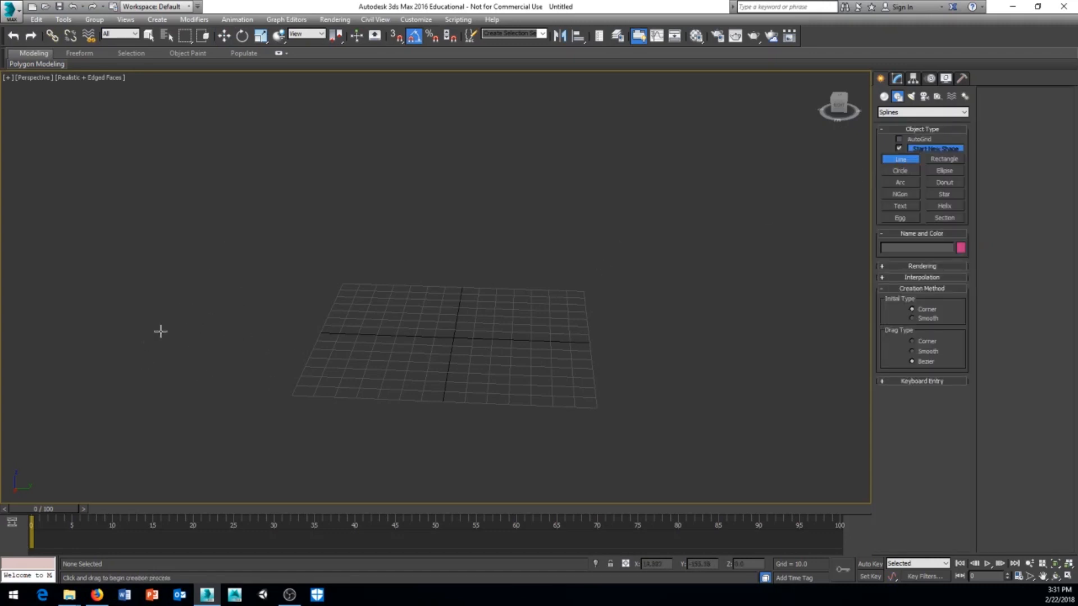
pyautogui.click(190, 306)
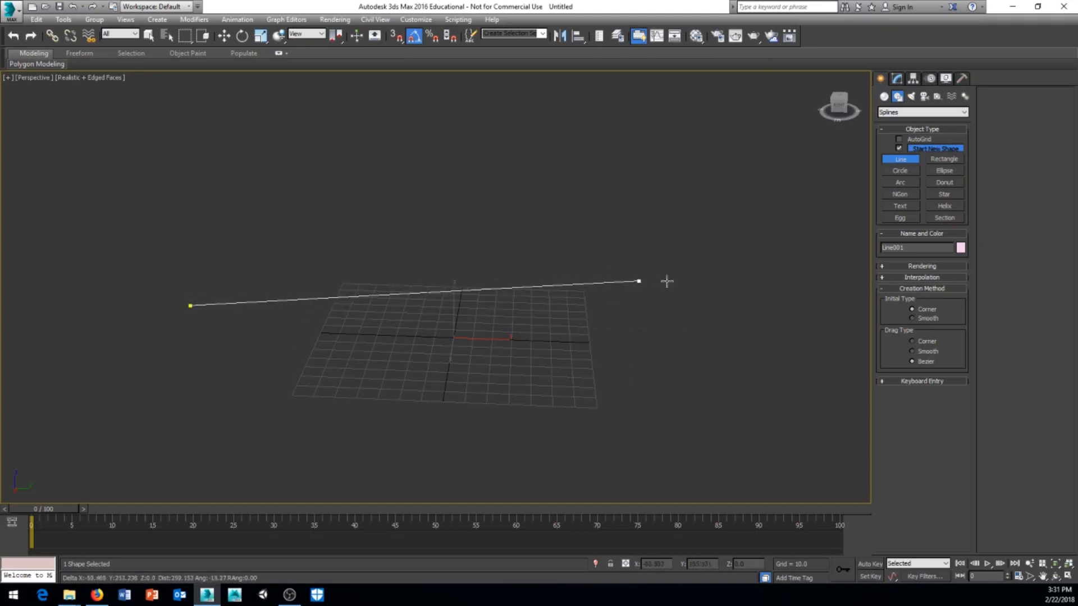
pyautogui.click(444, 291)
pyautogui.rightClick(454, 315)
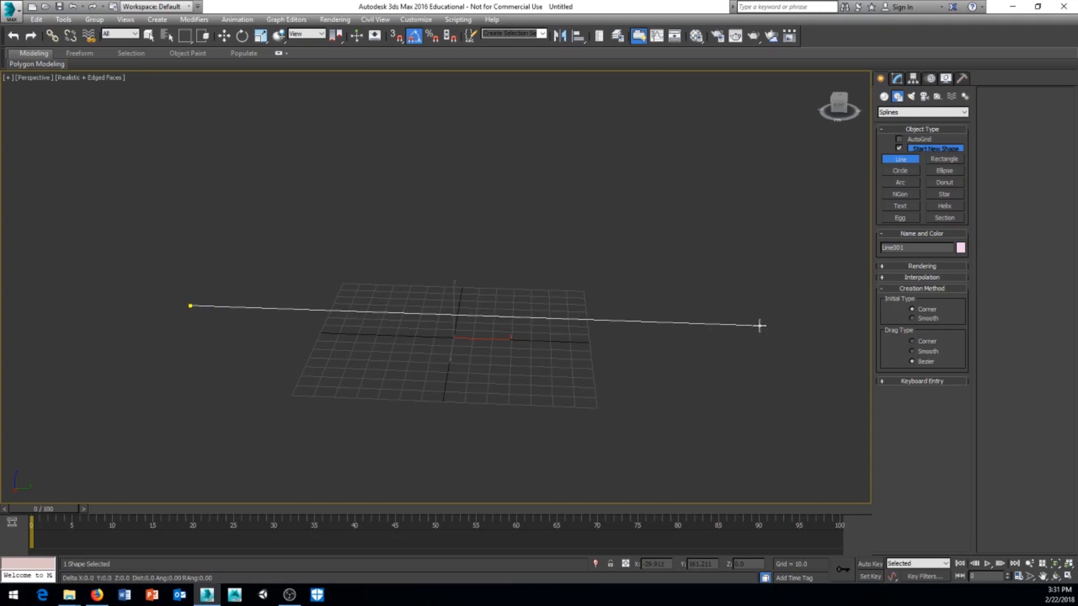
pyautogui.click(759, 325)
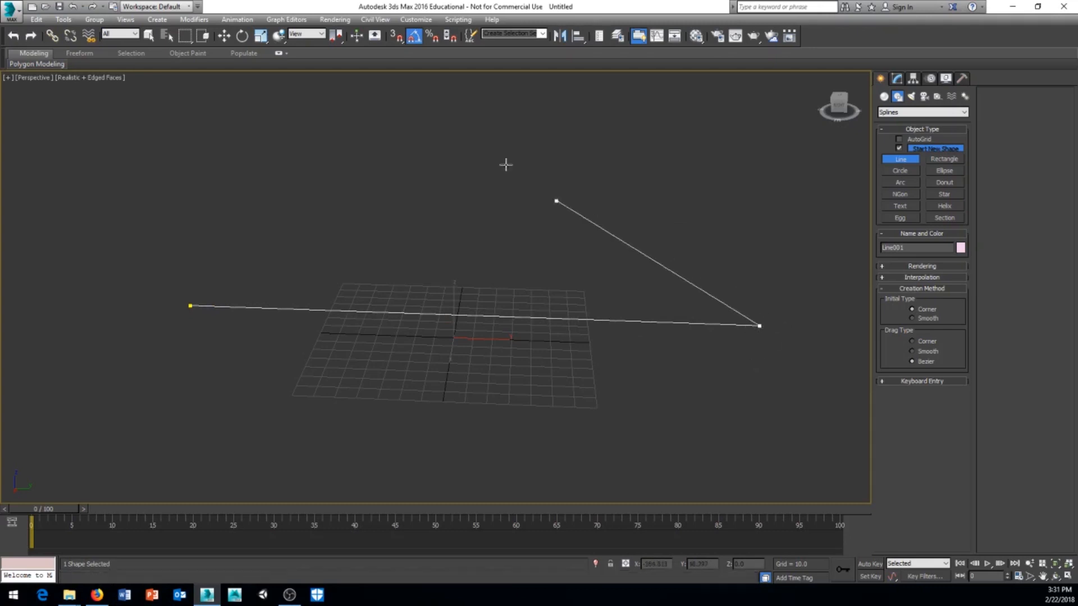
pyautogui.click(457, 87)
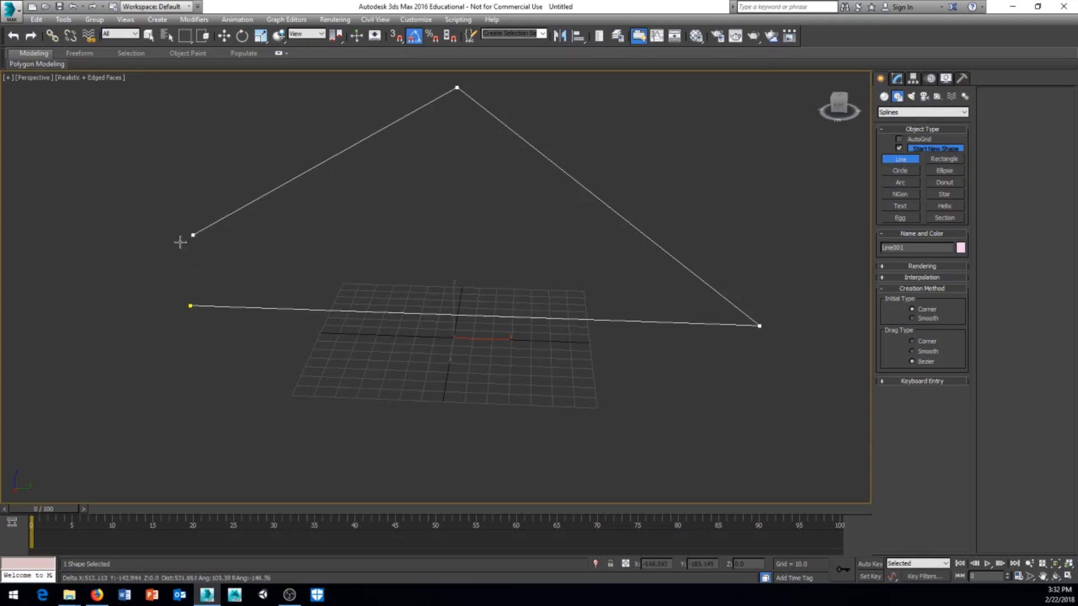
pyautogui.click(189, 306)
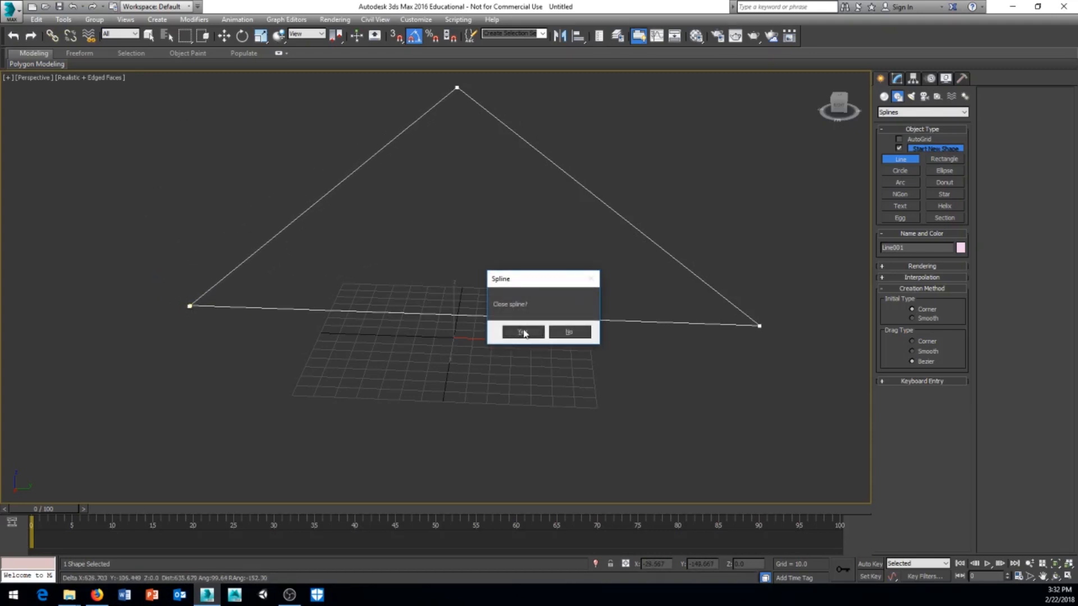
pyautogui.click(523, 332)
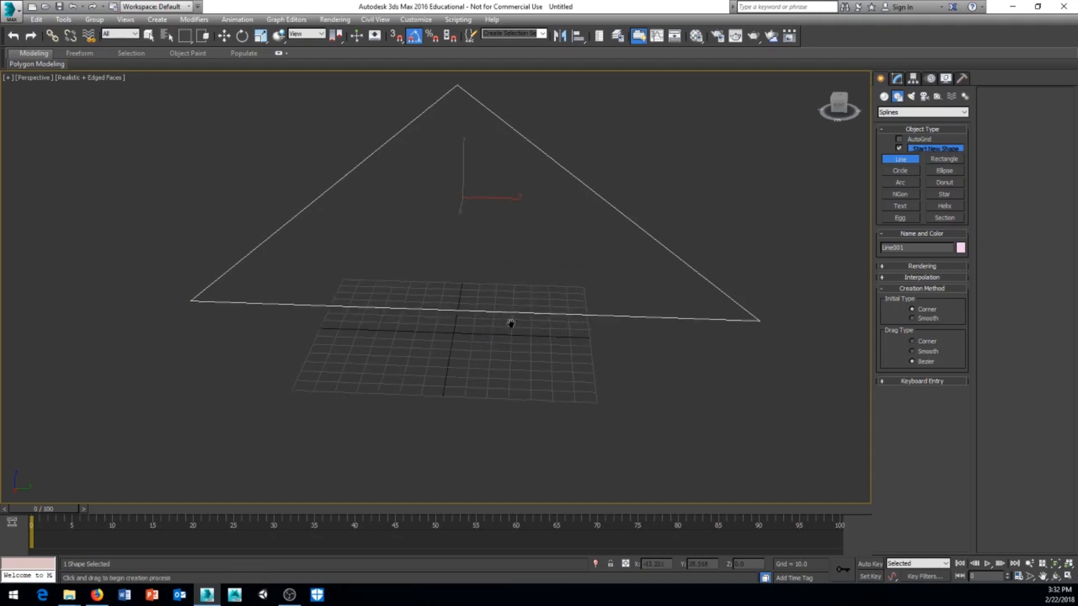
# Start a second line in front of the grid with a nearly straight base segment, removing the misplaced intermediate point
pyautogui.moveTo(510, 320); pyautogui.dragTo(477, 291, button='middle')
pyautogui.keyDown('alt'); pyautogui.moveTo(487, 362); pyautogui.dragTo(491, 343, button='middle'); pyautogui.keyUp('alt')
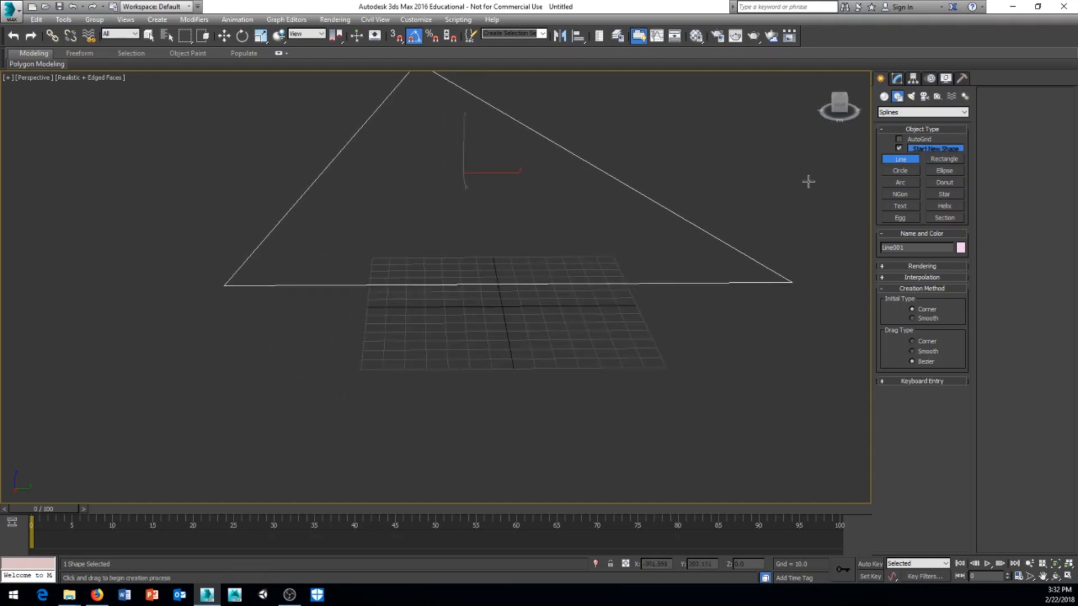
pyautogui.moveTo(593, 268); pyautogui.dragTo(585, 225, button='middle')
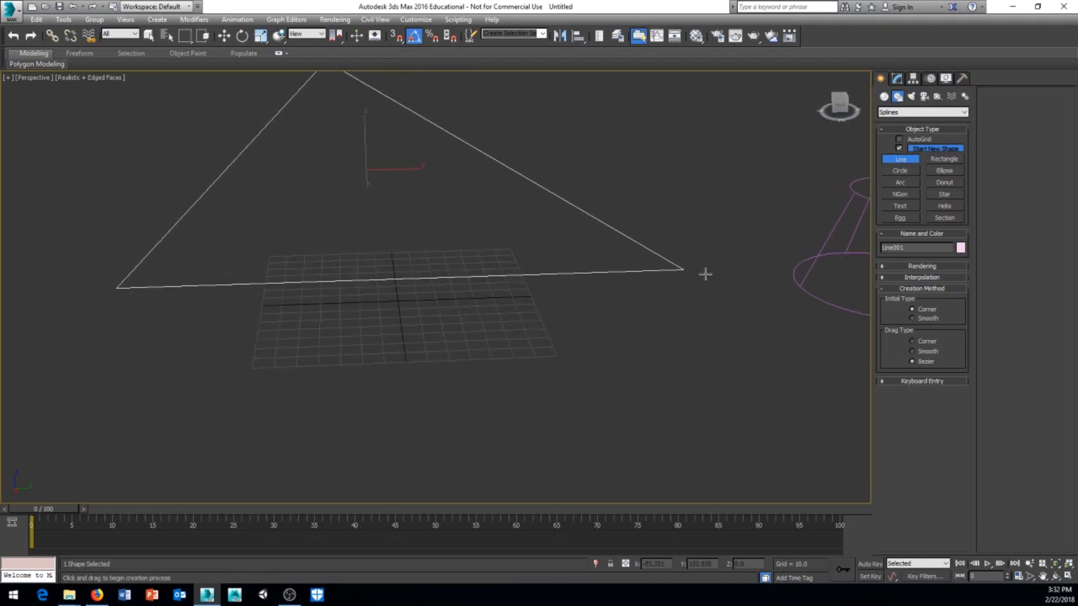
pyautogui.scroll(-3, 705, 274)
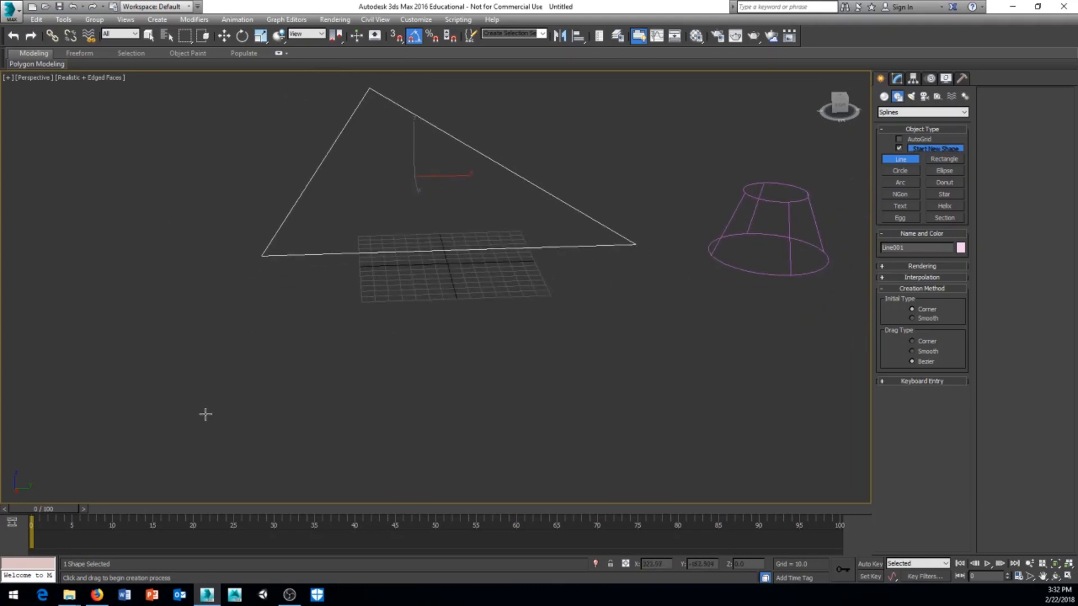
pyautogui.click(204, 365)
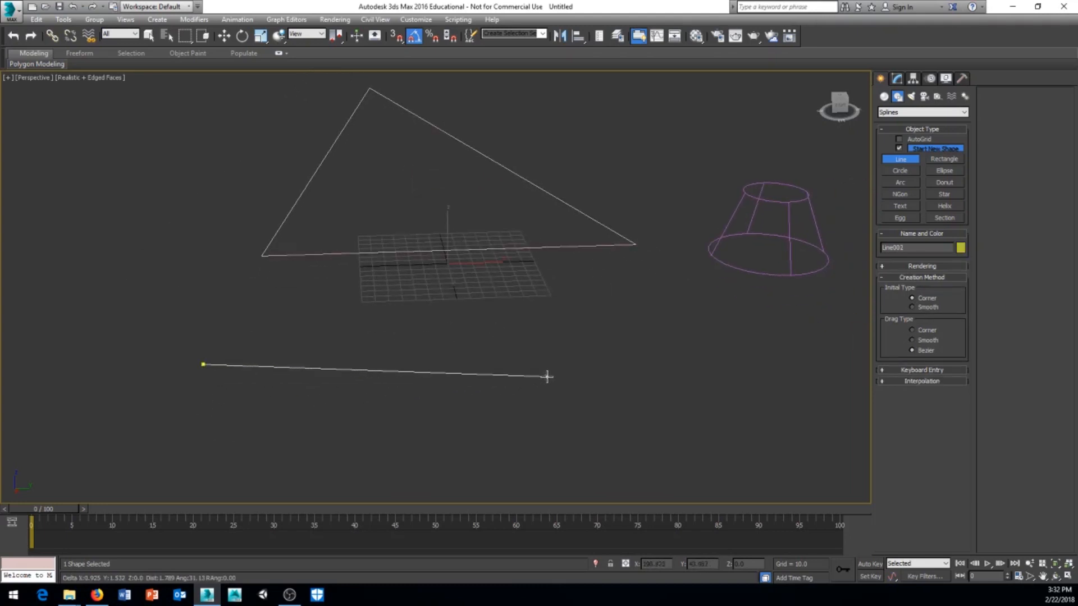
pyautogui.click(431, 368)
pyautogui.press('BackSpace')
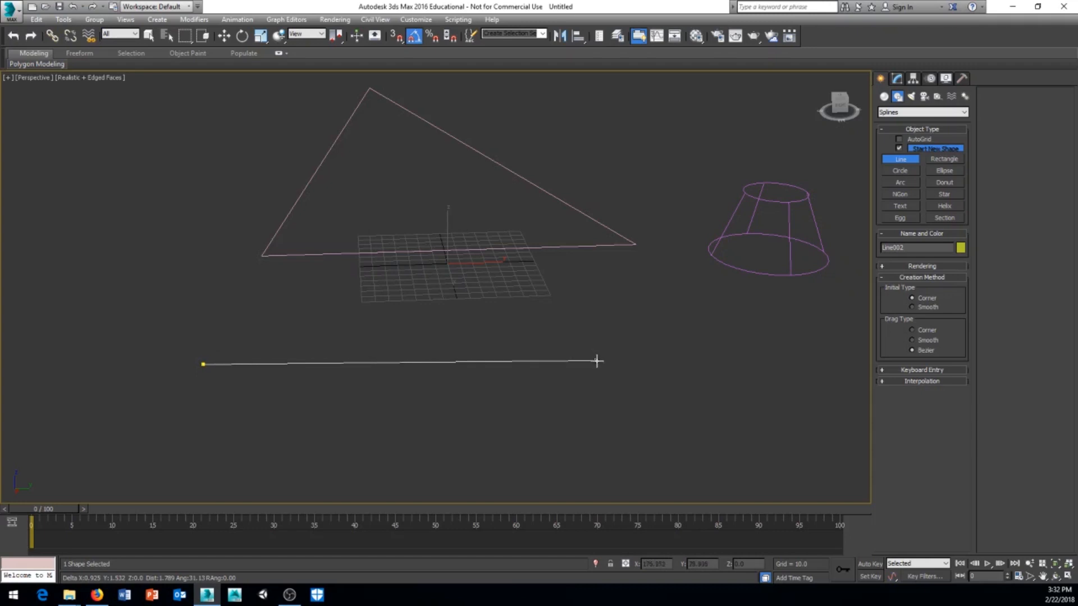
pyautogui.click(599, 366)
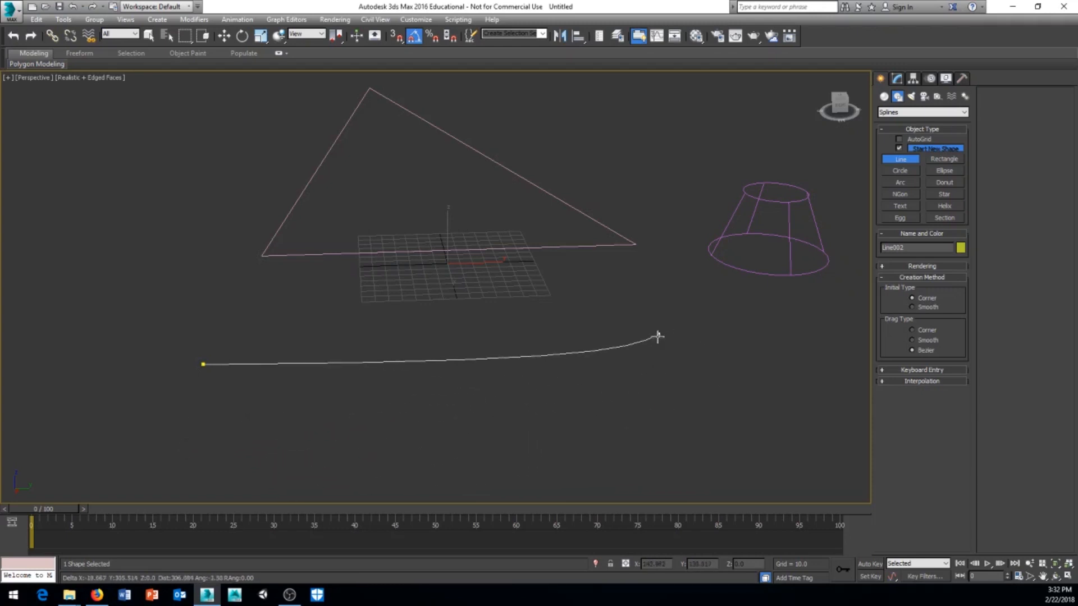
pyautogui.click(645, 366)
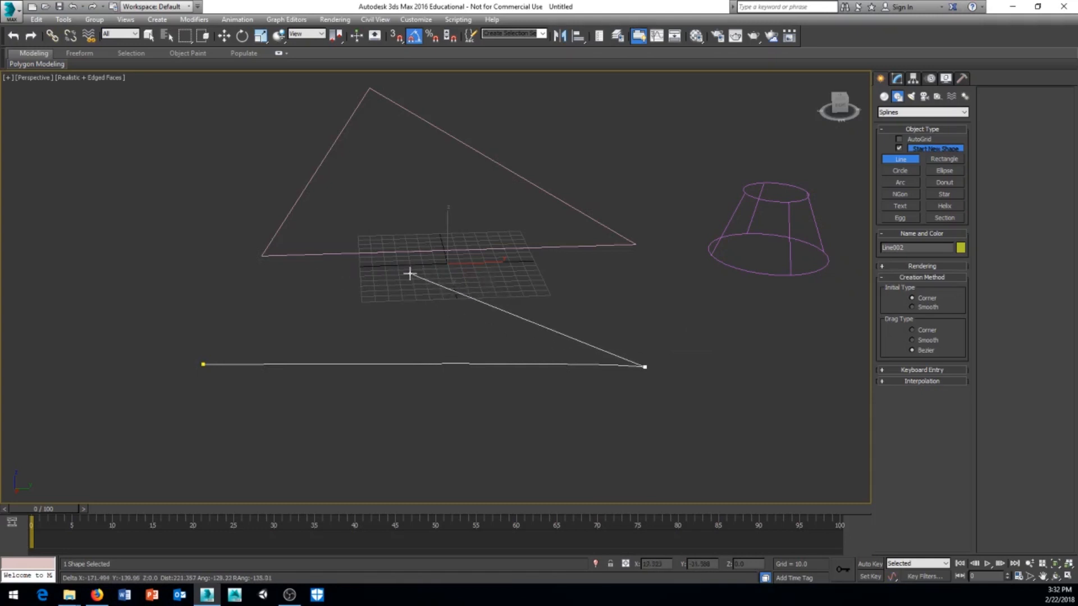
# Continue the second line with curved Bezier points looping back to its first vertex, and close the spline
pyautogui.moveTo(410, 273); pyautogui.dragTo(336, 421)
pyautogui.moveTo(292, 478); pyautogui.dragTo(150, 443)
pyautogui.moveTo(239, 434); pyautogui.dragTo(255, 432)
pyautogui.moveTo(302, 404); pyautogui.dragTo(320, 372)
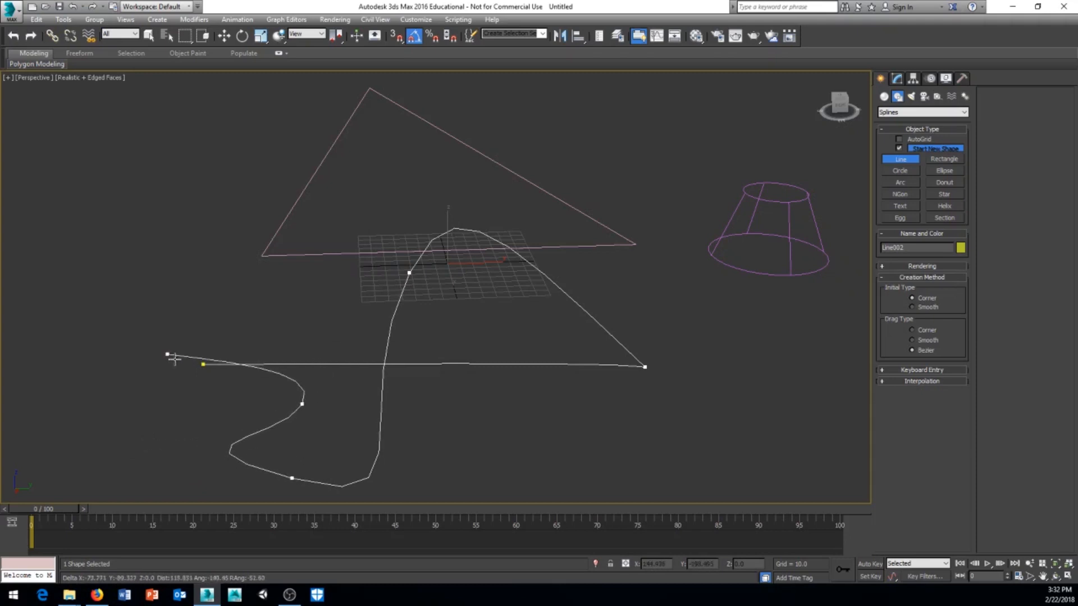
pyautogui.click(203, 365)
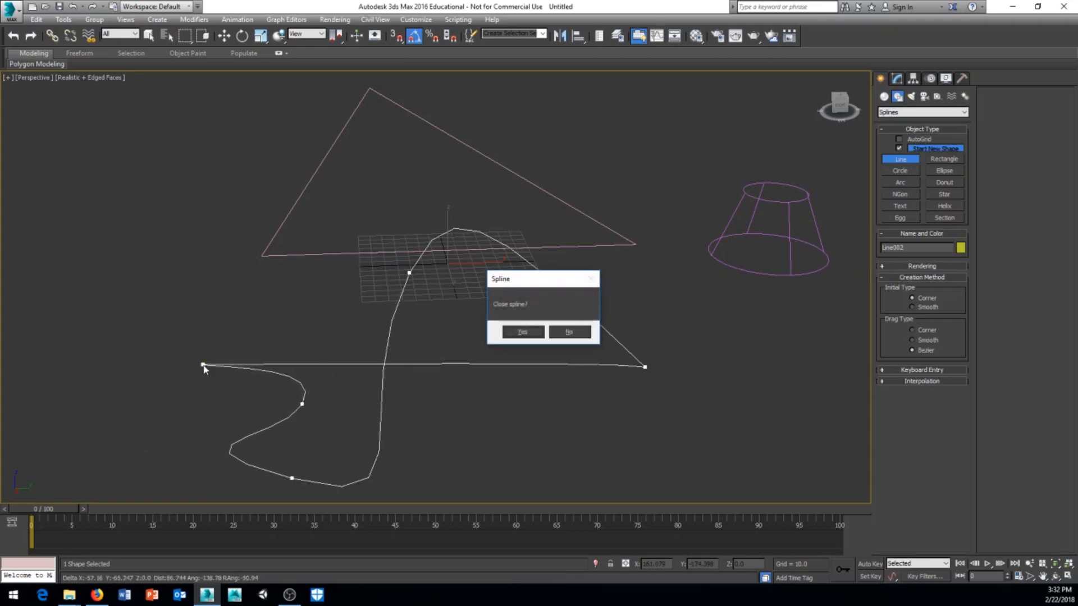
pyautogui.click(518, 332)
# Move the curved spline along the X axis away from the triangle, to about X 301.7
pyautogui.keyDown('alt'); pyautogui.moveTo(488, 361); pyautogui.dragTo(426, 455, button='middle'); pyautogui.keyUp('alt')
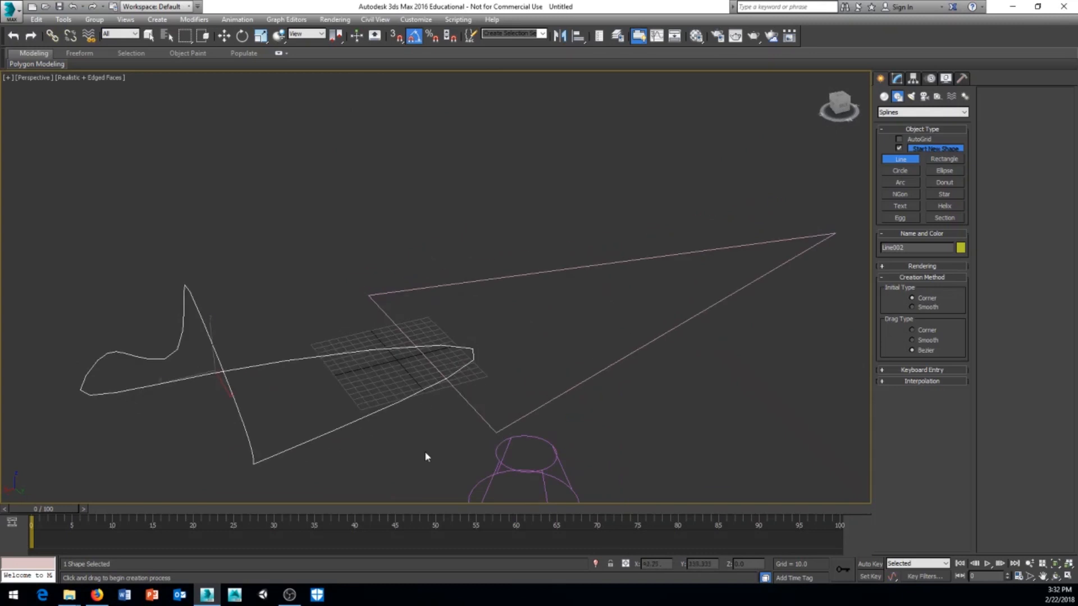
pyautogui.press('w')
pyautogui.moveTo(361, 409); pyautogui.dragTo(410, 369, button='middle')
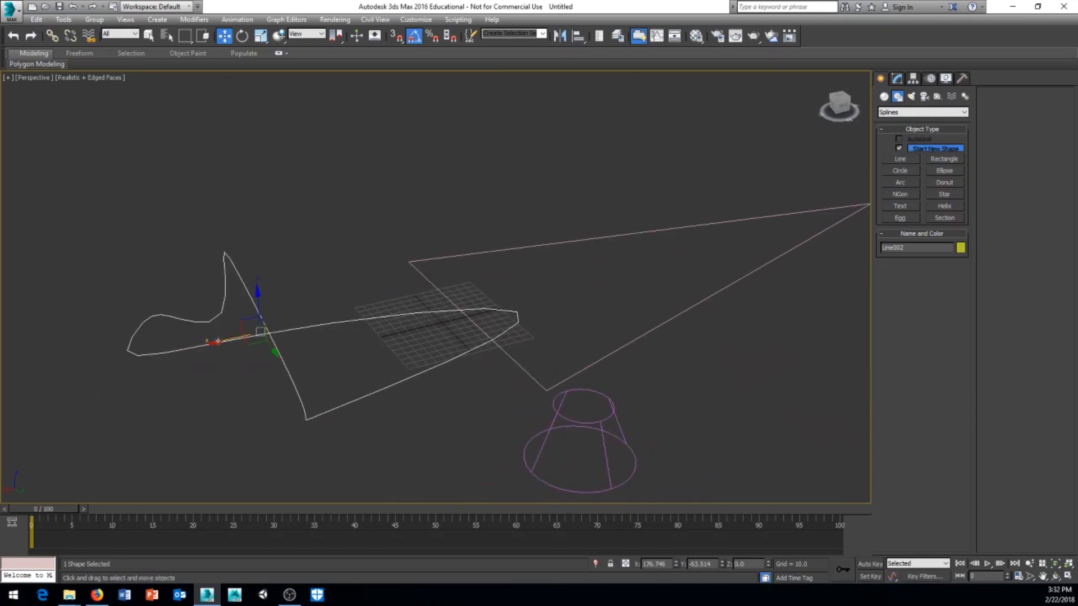
pyautogui.moveTo(218, 342); pyautogui.dragTo(96, 368)
pyautogui.moveTo(272, 387); pyautogui.dragTo(109, 421, button='middle')
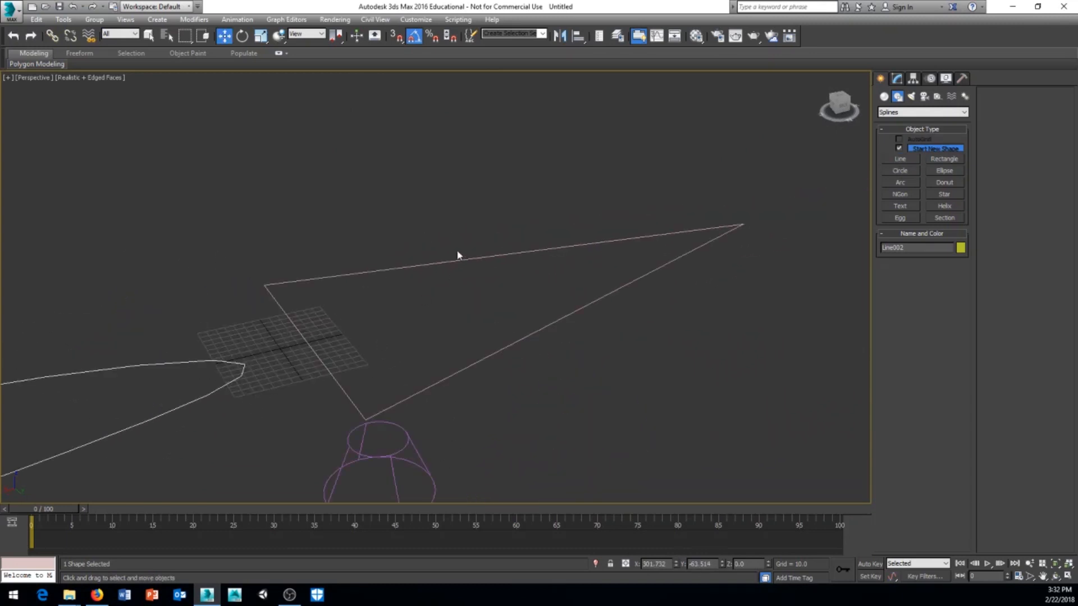
# Select the triangular spline and convert it to an Editable Spline
pyautogui.moveTo(423, 294); pyautogui.dragTo(423, 295)
pyautogui.moveTo(365, 345); pyautogui.dragTo(443, 334, button='middle')
pyautogui.keyDown('alt'); pyautogui.moveTo(270, 388); pyautogui.dragTo(366, 372, button='middle'); pyautogui.keyUp('alt')
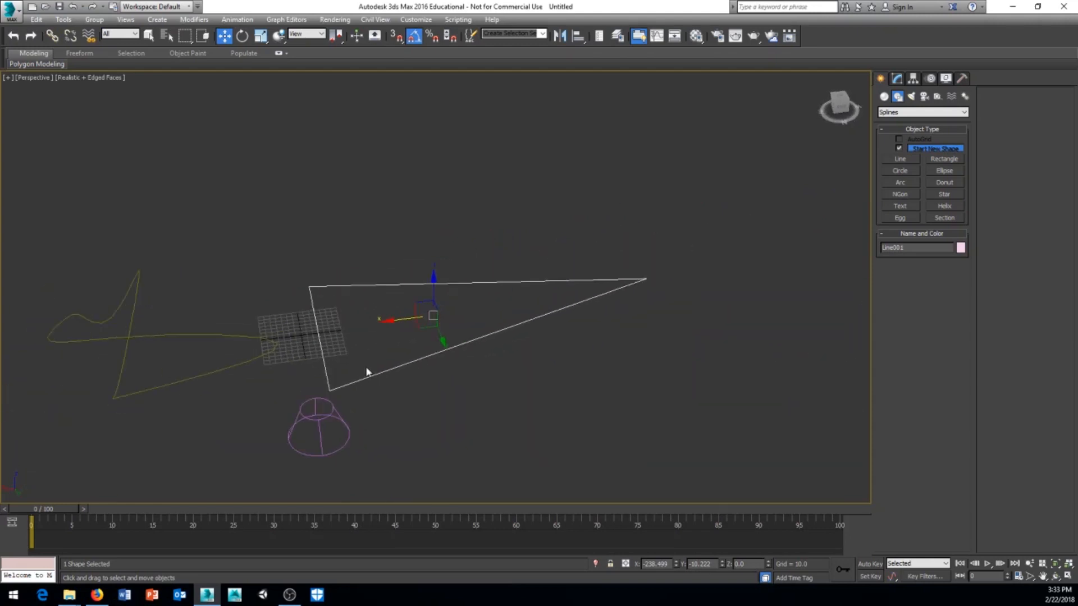
pyautogui.rightClick(401, 363)
pyautogui.moveTo(421, 477)
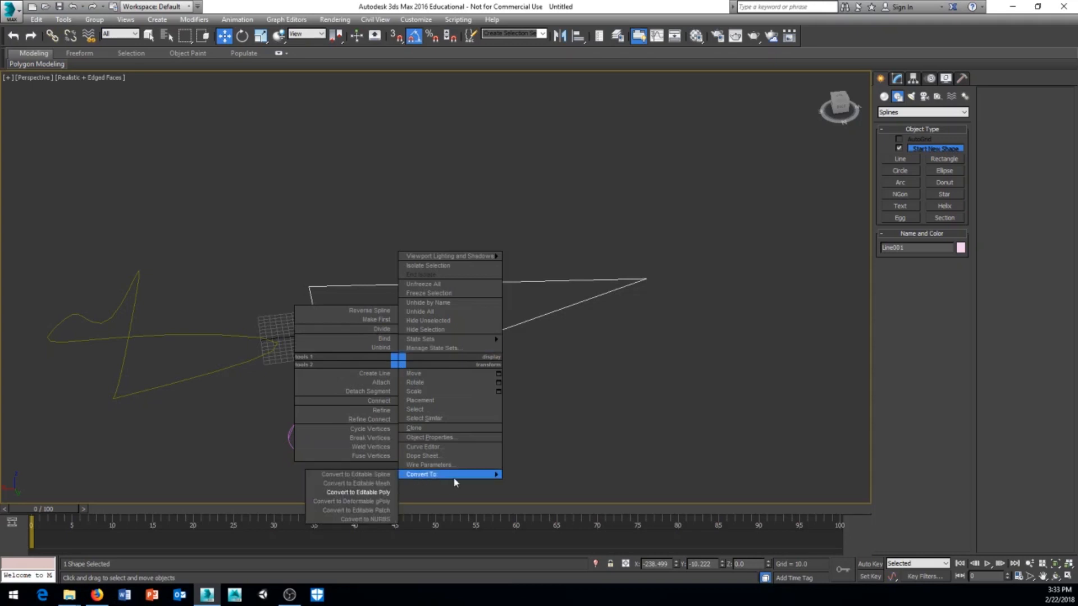
pyautogui.click(375, 475)
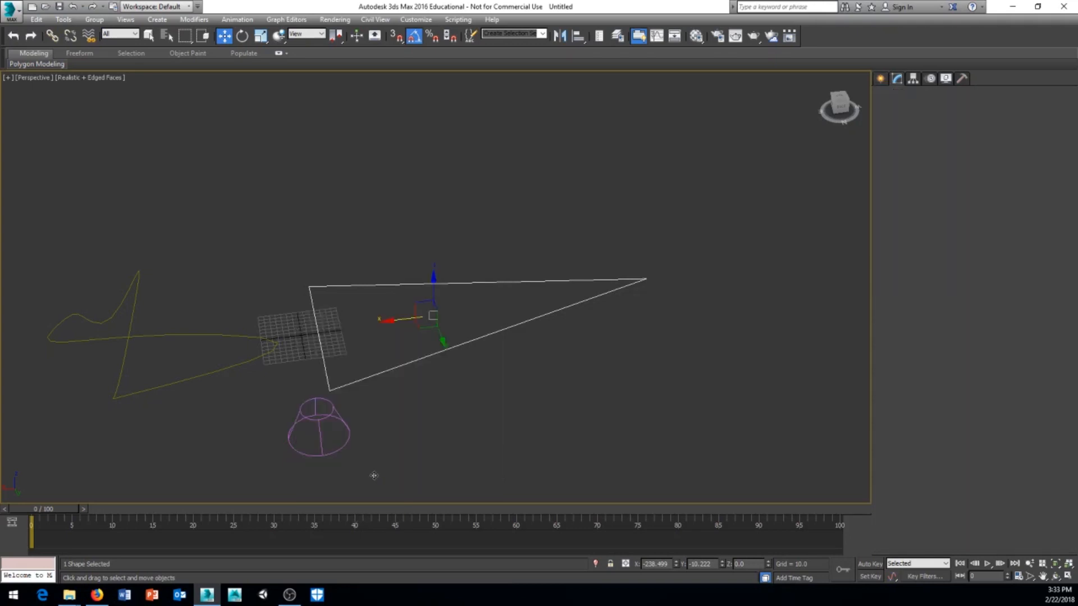
# Enter Vertex sub-object level on the triangle and select its corner vertices in turn
pyautogui.click(908, 262)
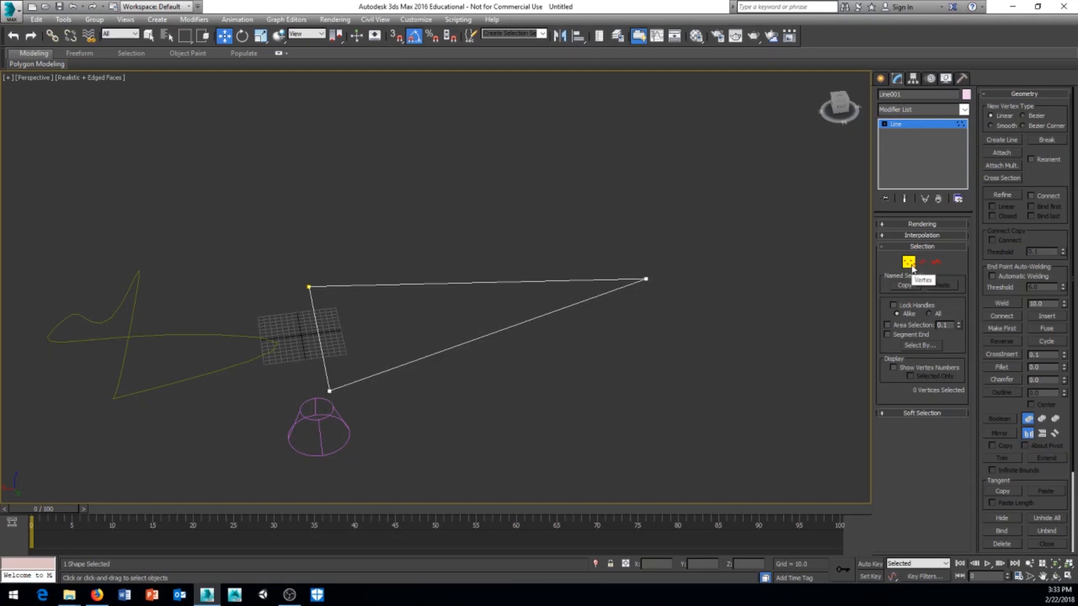
pyautogui.moveTo(545, 316); pyautogui.dragTo(546, 310, button='middle')
pyautogui.moveTo(677, 242); pyautogui.dragTo(615, 329)
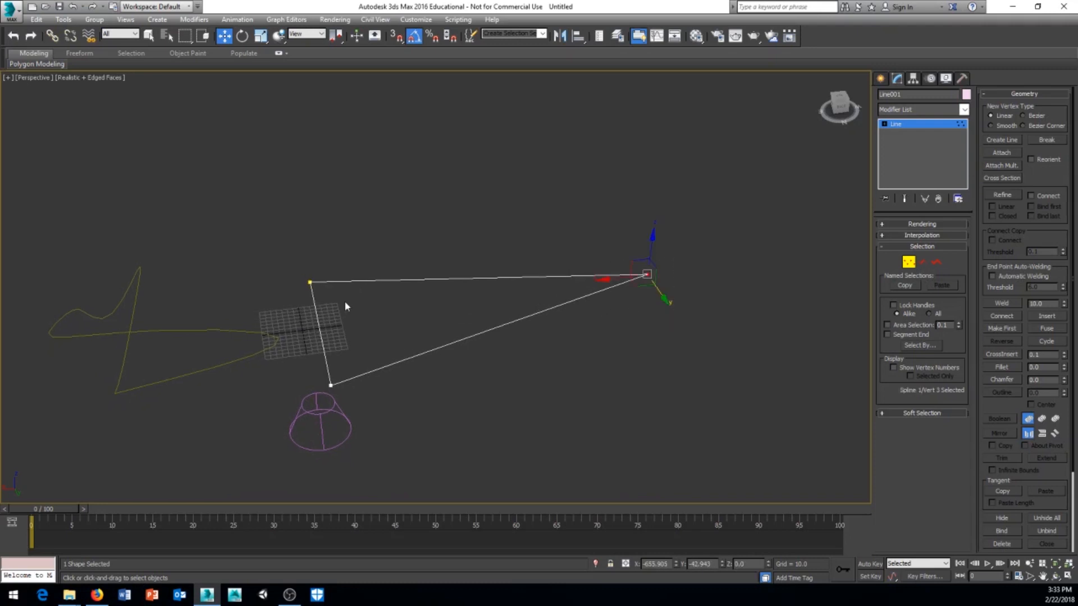
pyautogui.moveTo(296, 293); pyautogui.dragTo(336, 354)
pyautogui.click(330, 385)
# Select each side of the triangle at Segment level, and try selecting the whole outline at Spline level
pyautogui.click(923, 263)
pyautogui.click(447, 279)
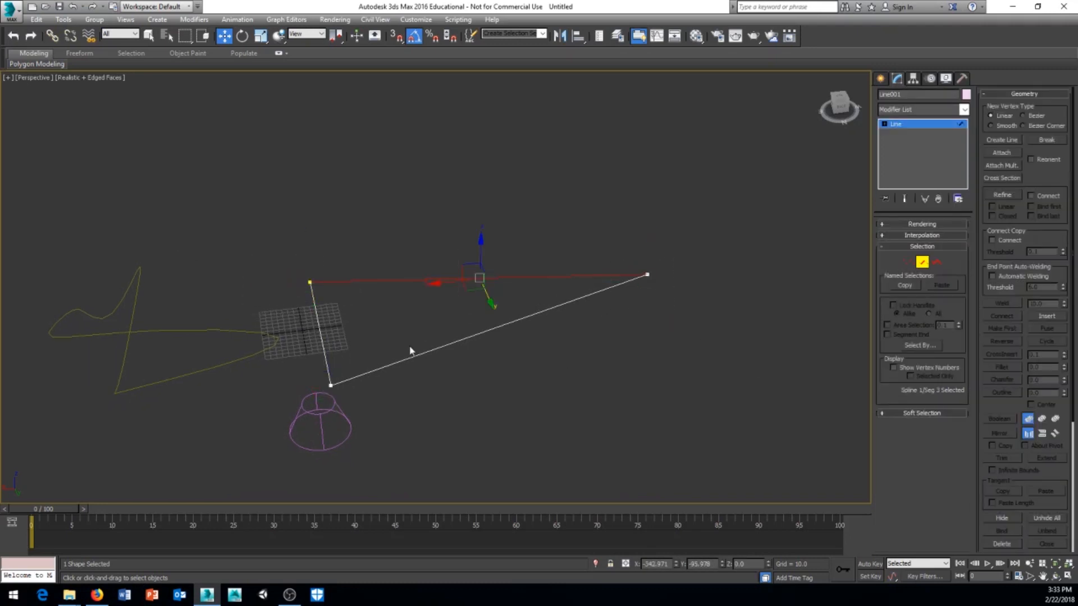
pyautogui.click(415, 356)
pyautogui.moveTo(348, 337); pyautogui.dragTo(293, 361)
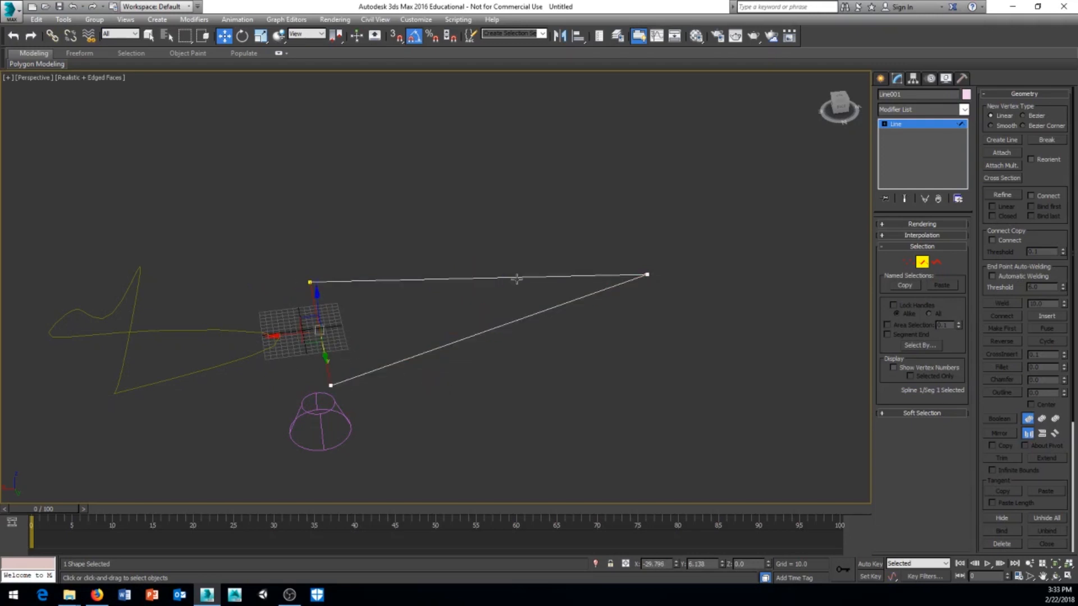
pyautogui.click(936, 262)
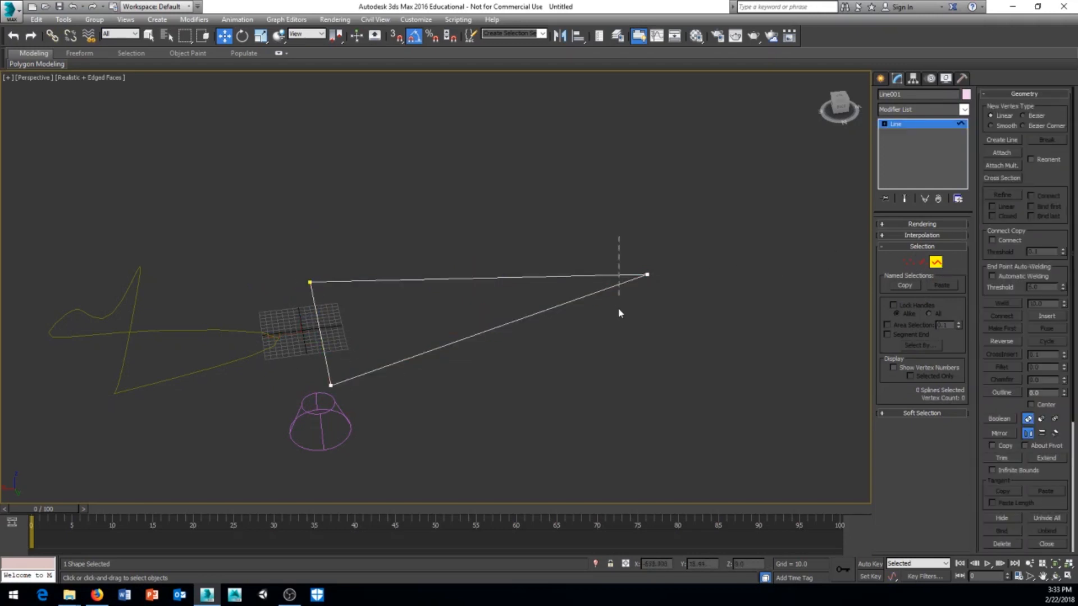
pyautogui.moveTo(620, 312); pyautogui.dragTo(618, 327)
pyautogui.moveTo(492, 357); pyautogui.dragTo(559, 348, button='middle')
# At Vertex level, move the triangle's far vertex in the XZ plane, up off the grid and closer to the other corners
pyautogui.click(909, 263)
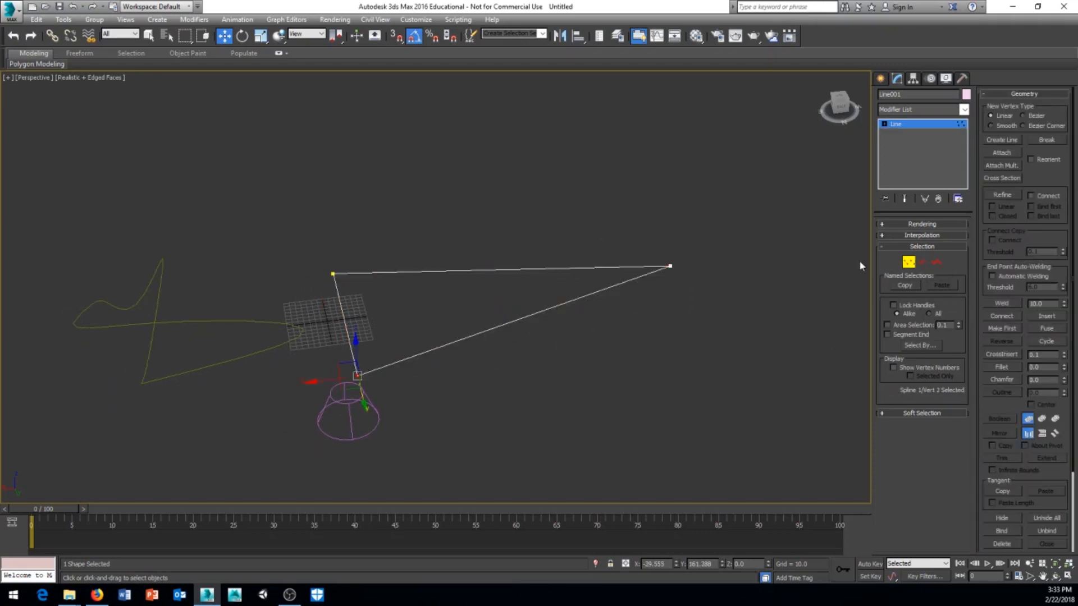
pyautogui.keyDown('alt'); pyautogui.moveTo(672, 327); pyautogui.dragTo(650, 313, button='middle'); pyautogui.keyUp('alt')
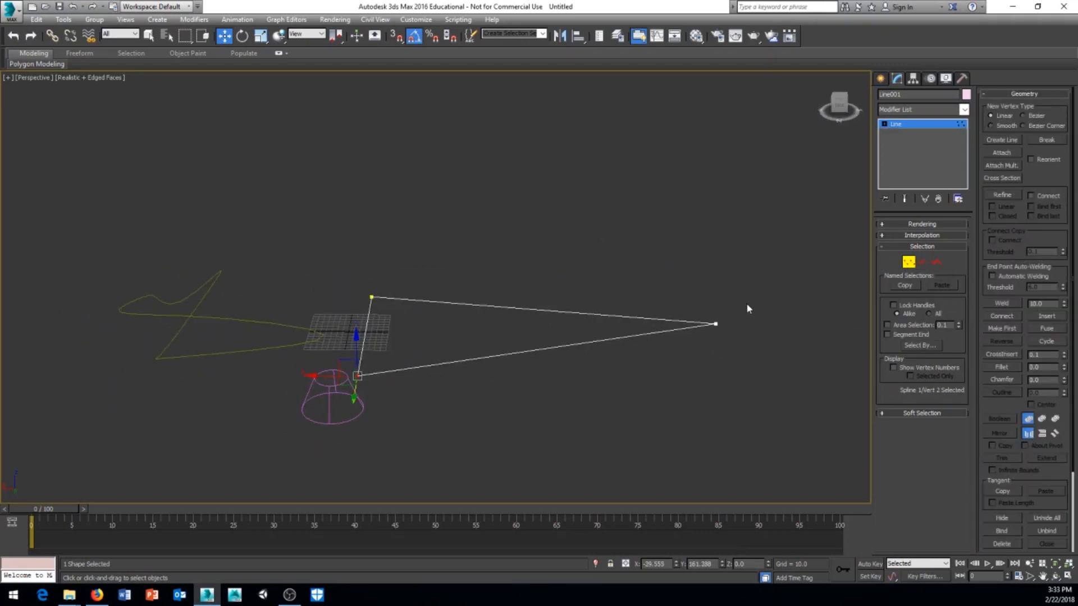
pyautogui.moveTo(749, 305); pyautogui.dragTo(650, 372)
pyautogui.keyDown('alt'); pyautogui.moveTo(650, 372); pyautogui.dragTo(607, 370, button='middle'); pyautogui.keyUp('alt')
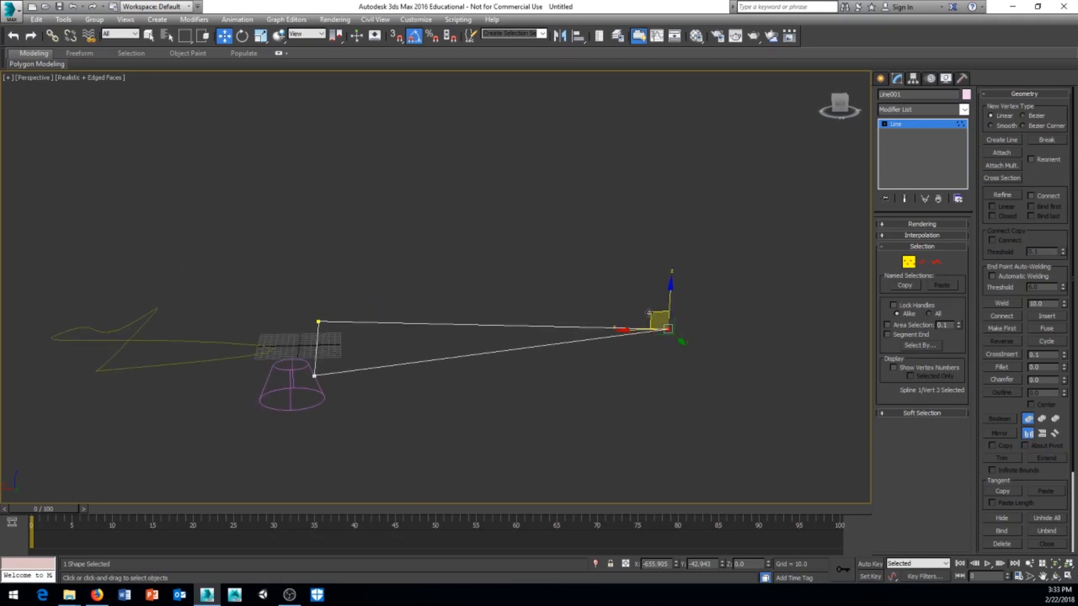
pyautogui.moveTo(659, 319); pyautogui.dragTo(314, 194)
# Select both vertices at the ends of the triangle's short side together and switch to the Rotate tool
pyautogui.moveTo(315, 194)
pyautogui.keyDown('alt'); pyautogui.mouseDown(button='middle')
pyautogui.moveTo(390, 234)
pyautogui.moveTo(326, 188)
pyautogui.mouseUp(button='middle'); pyautogui.keyUp('alt')
pyautogui.moveTo(317, 171); pyautogui.dragTo(342, 288)
pyautogui.press('e')
pyautogui.keyDown('alt'); pyautogui.moveTo(342, 288); pyautogui.dragTo(409, 366, button='middle'); pyautogui.keyUp('alt')
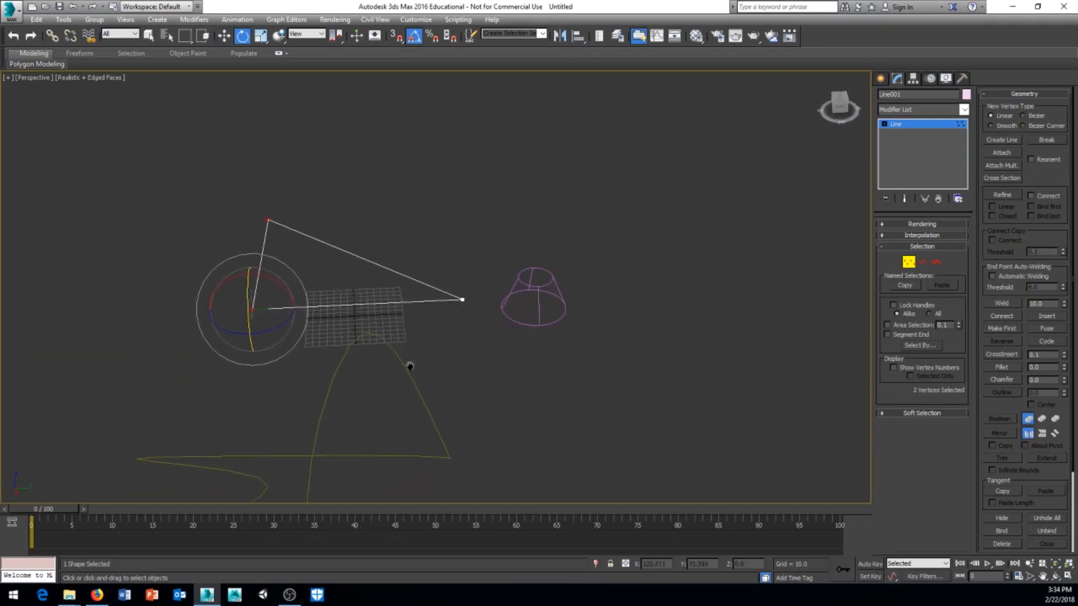
pyautogui.keyDown('alt'); pyautogui.moveTo(429, 402); pyautogui.dragTo(446, 391, button='middle'); pyautogui.keyUp('alt')
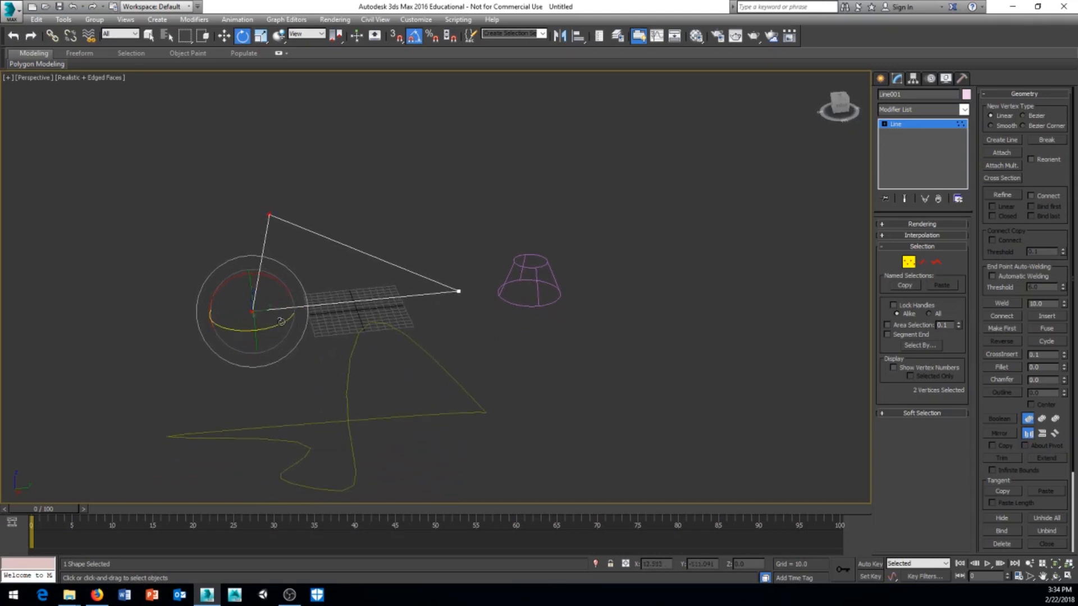
pyautogui.keyDown('alt'); pyautogui.moveTo(304, 319); pyautogui.dragTo(310, 275, button='middle'); pyautogui.keyUp('alt')
pyautogui.scroll(3, 309, 274)
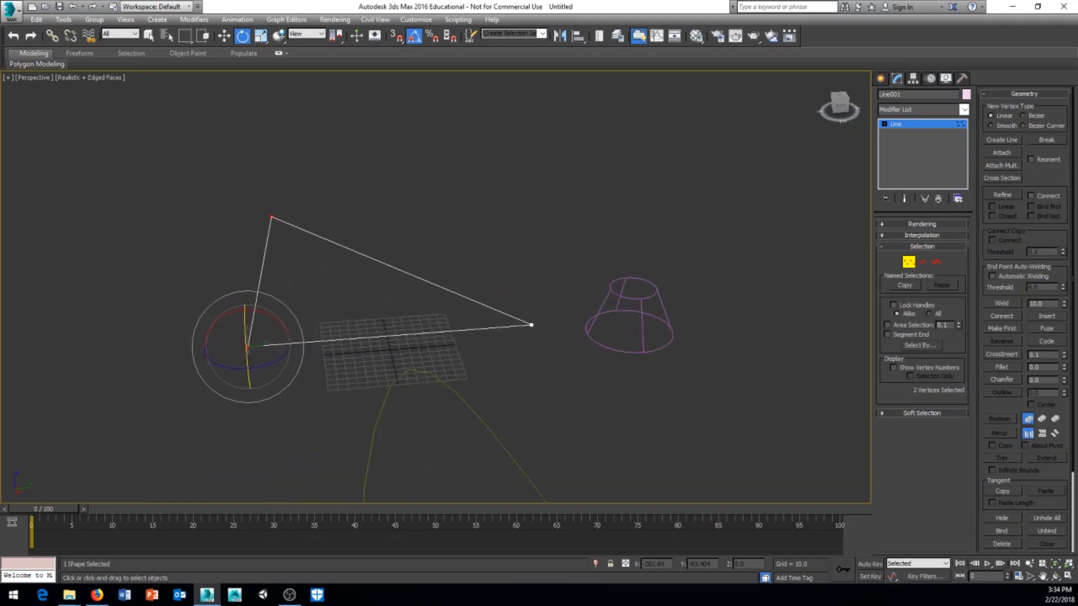
pyautogui.click(267, 212)
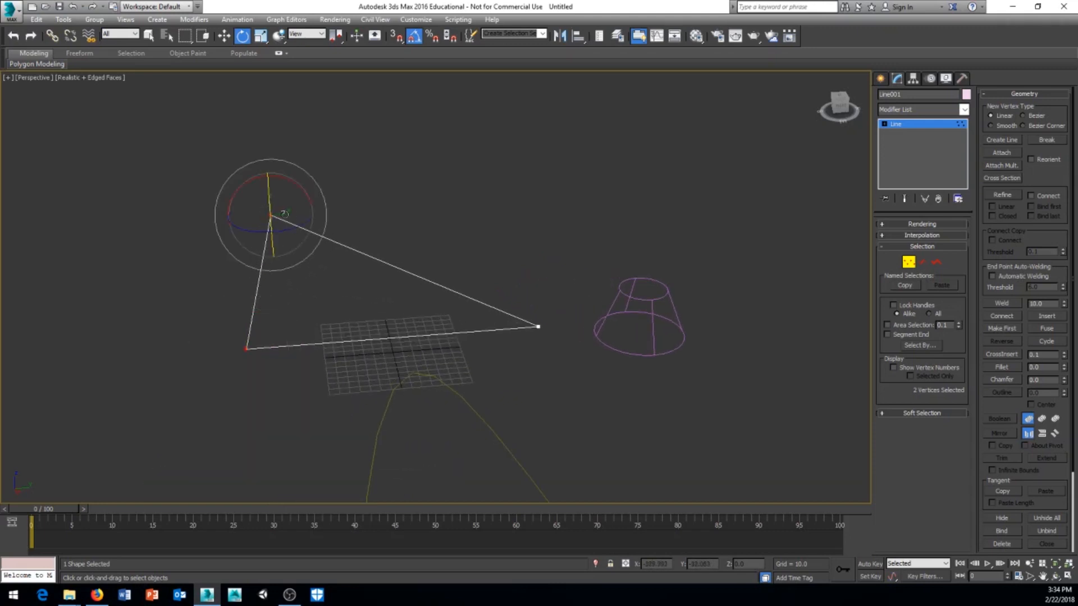
# Reselect the triangle, return to Vertex level and set its upper vertex to the Corner type
pyautogui.click(908, 264)
pyautogui.click(284, 217)
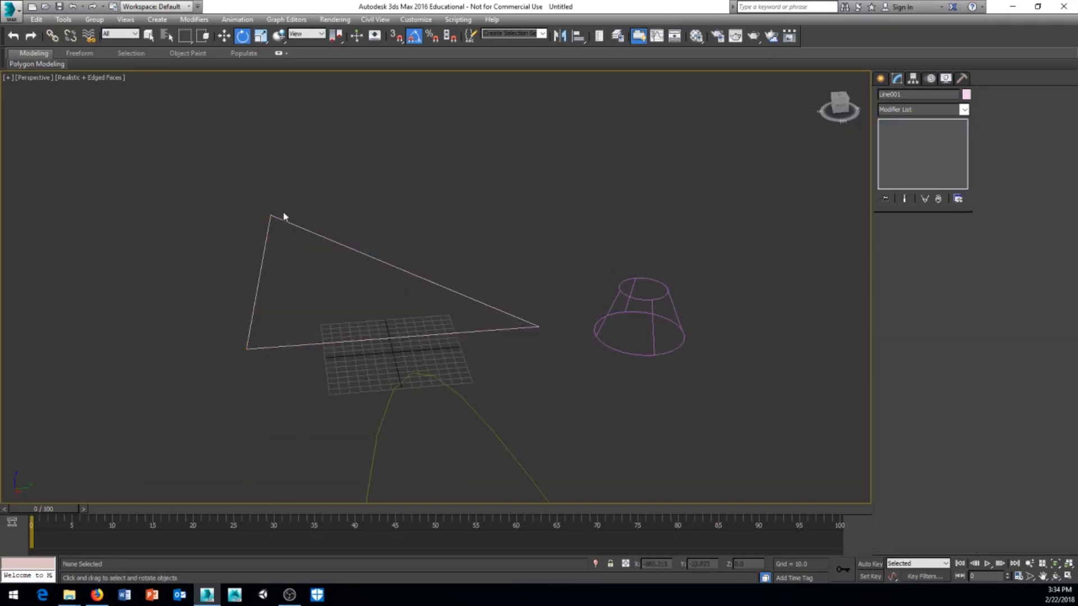
pyautogui.click(303, 229)
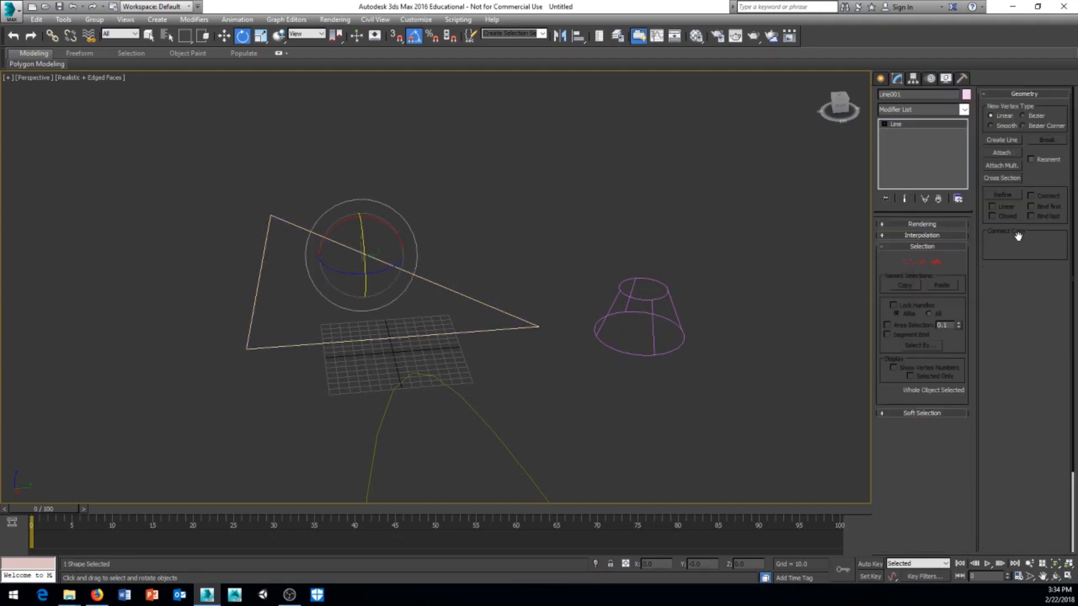
pyautogui.click(909, 262)
pyautogui.click(269, 215)
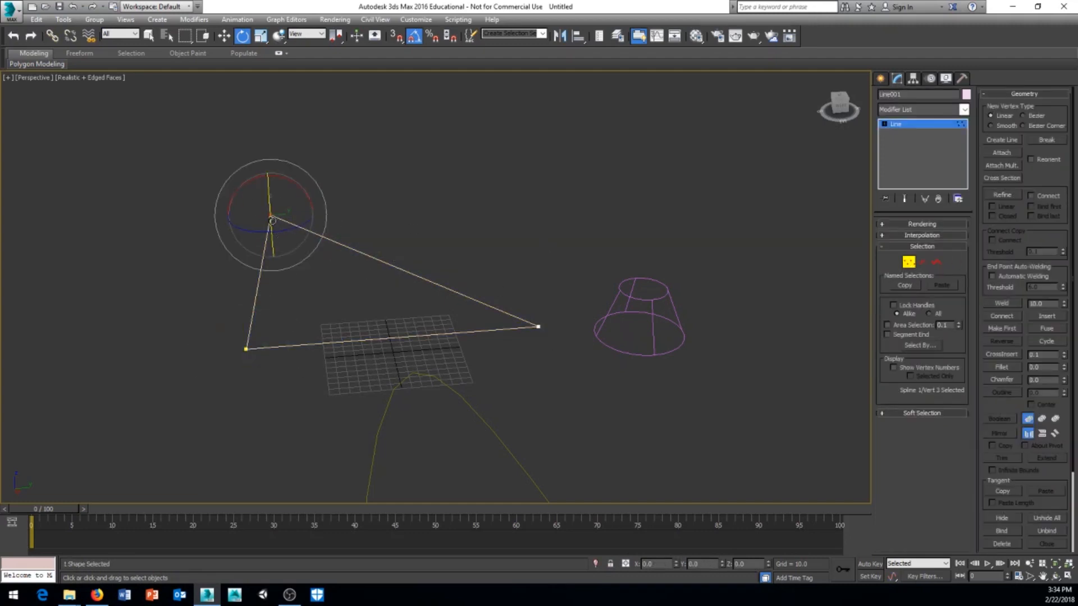
pyautogui.rightClick(269, 214)
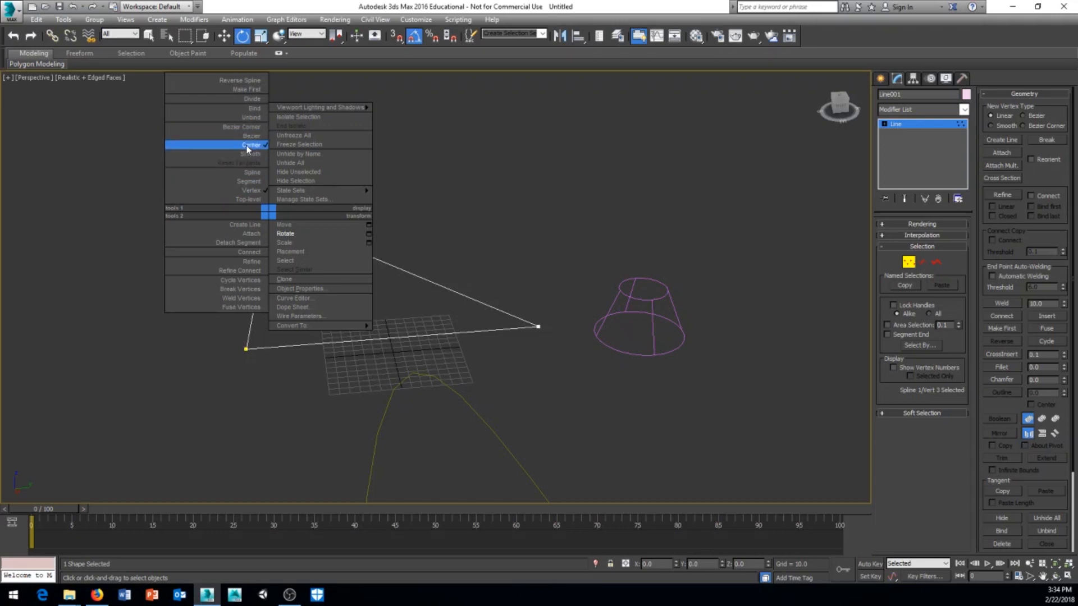
pyautogui.click(248, 147)
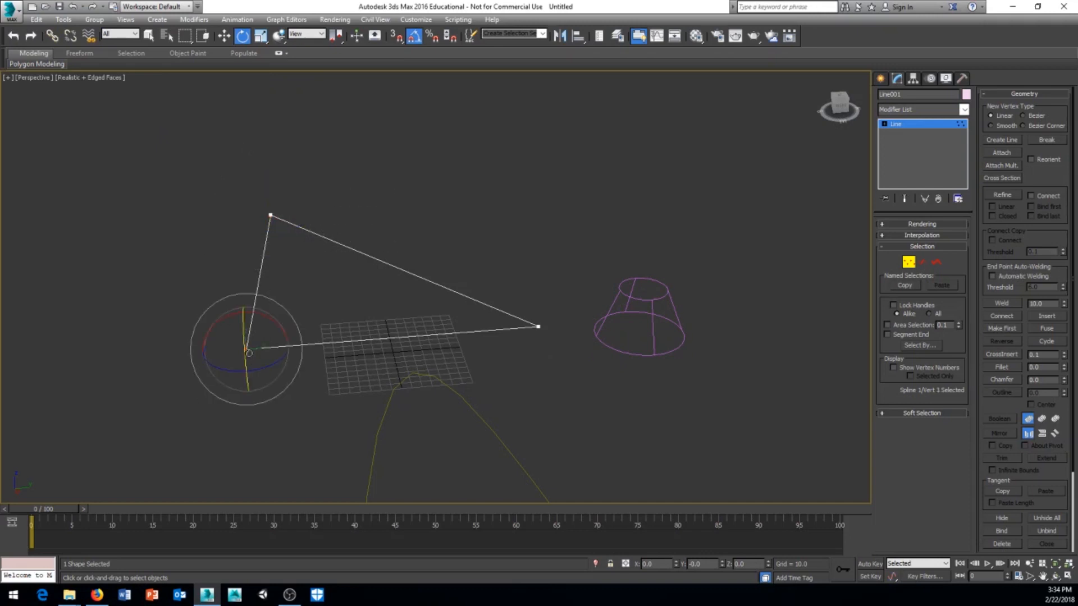
# Set both end vertices of the triangle's short side to the Bezier type
pyautogui.rightClick(243, 346)
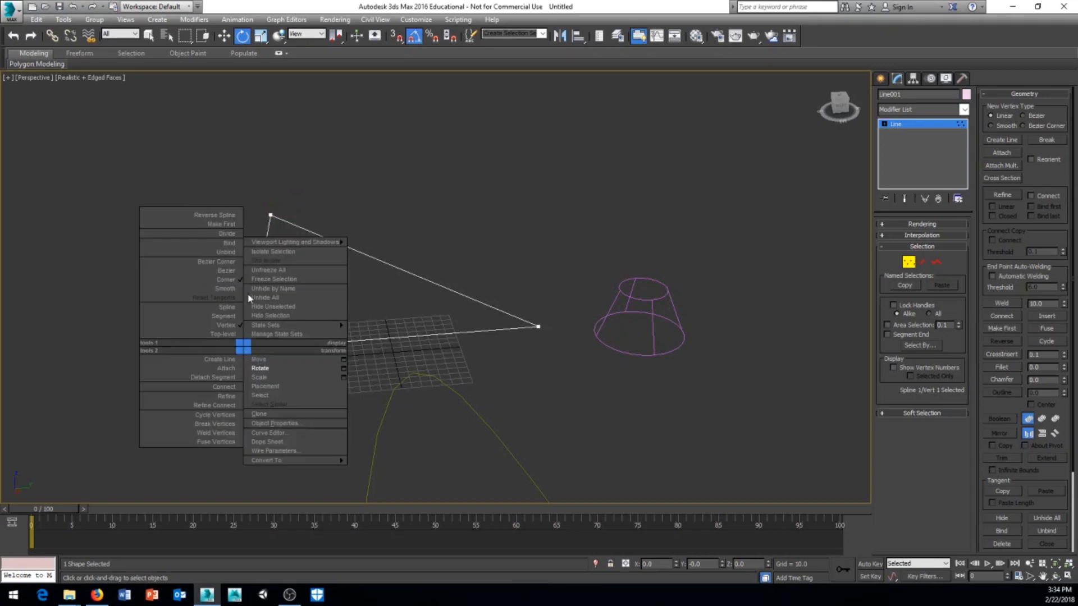
pyautogui.click(228, 272)
pyautogui.moveTo(214, 155); pyautogui.dragTo(337, 430)
pyautogui.rightClick(269, 202)
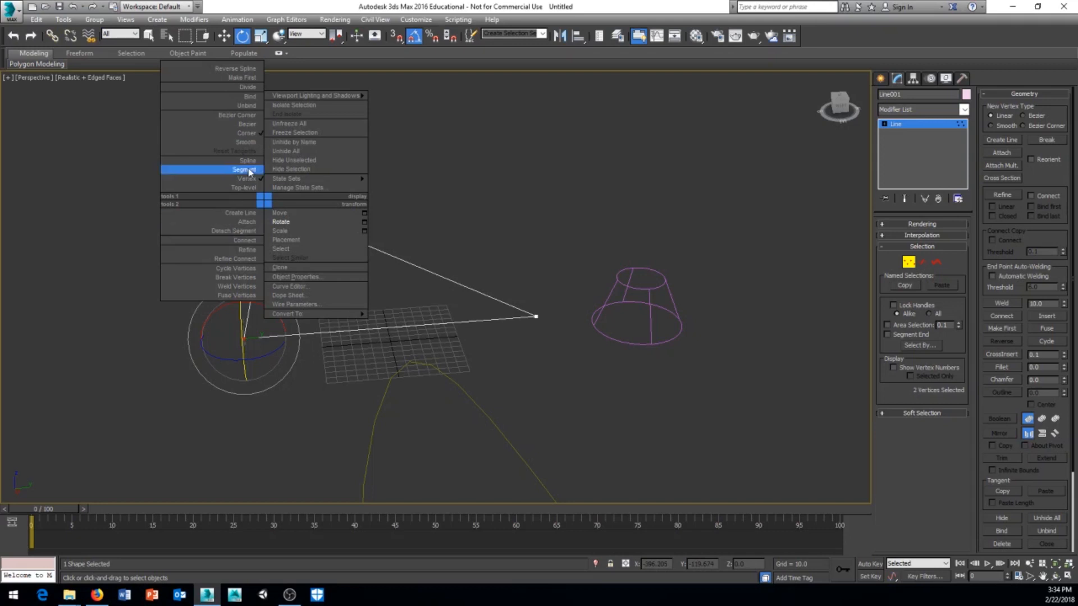
pyautogui.click(241, 125)
pyautogui.moveTo(252, 230); pyautogui.dragTo(279, 211, button='middle')
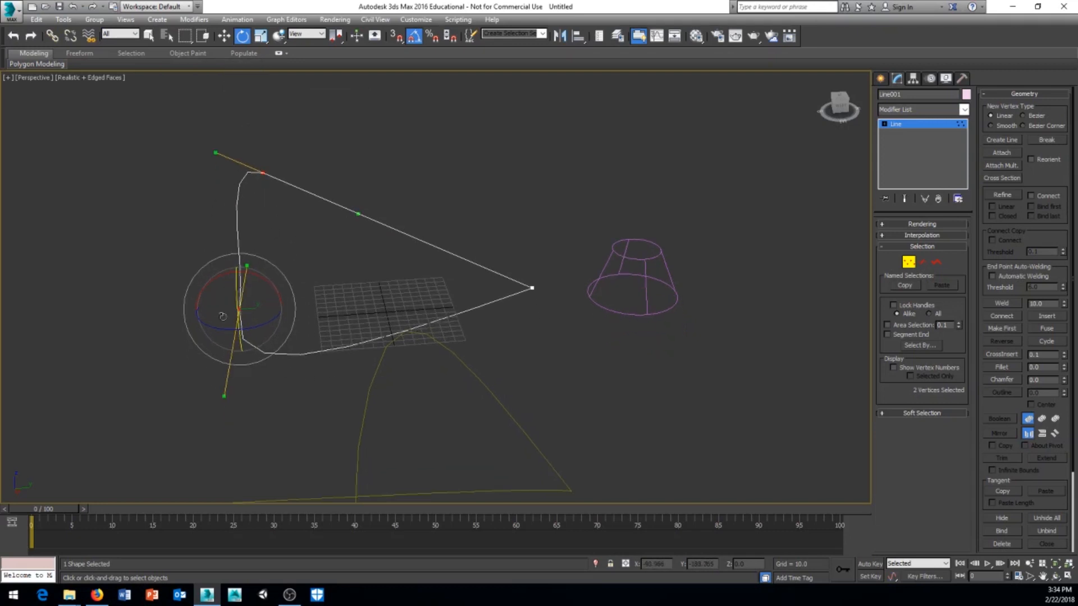
# Reselect the two vertices of the triangle's short side and set them to the Smooth type
pyautogui.moveTo(403, 332); pyautogui.dragTo(314, 353, button='middle')
pyautogui.moveTo(420, 327); pyautogui.dragTo(436, 317)
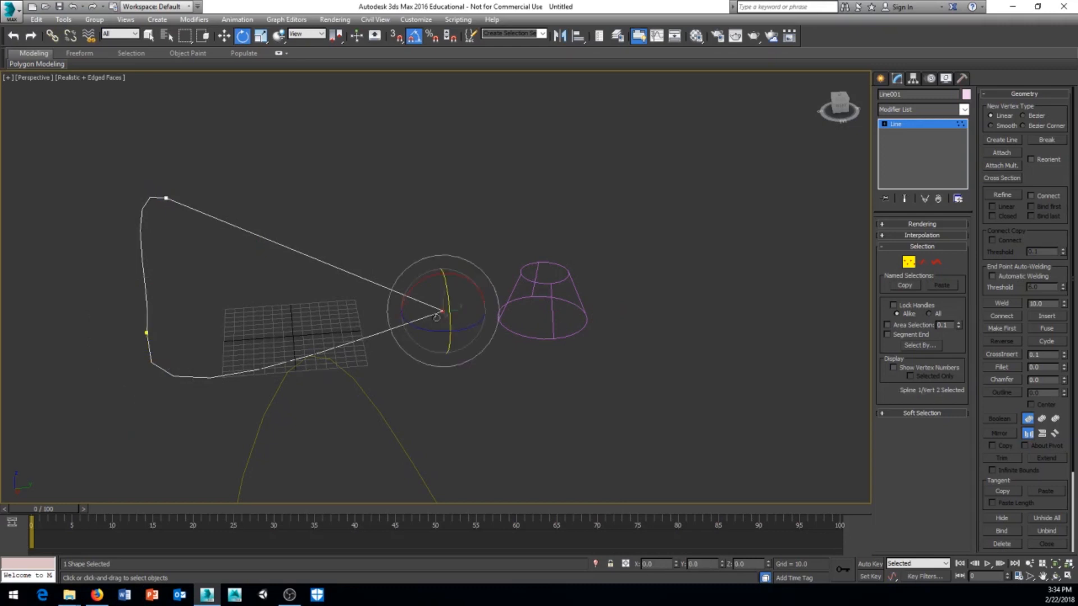
pyautogui.moveTo(109, 153); pyautogui.dragTo(205, 417)
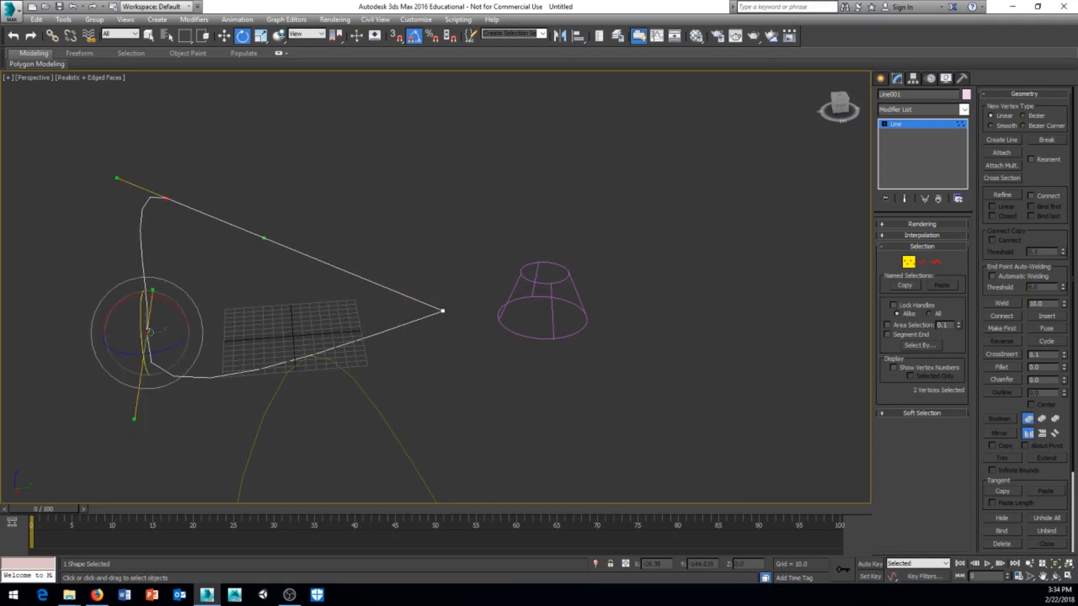
pyautogui.rightClick(145, 330)
pyautogui.click(126, 272)
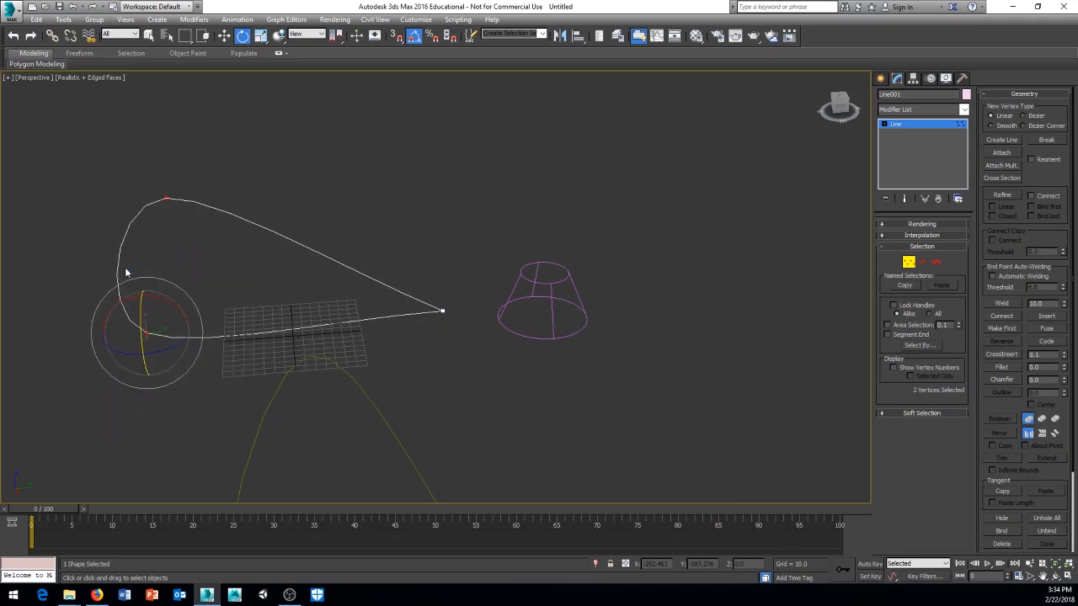
# Move the shape's upper smooth vertex along the X axis, outward away from the grid, and clear the vertex selection
pyautogui.moveTo(169, 316); pyautogui.dragTo(233, 308, button='middle')
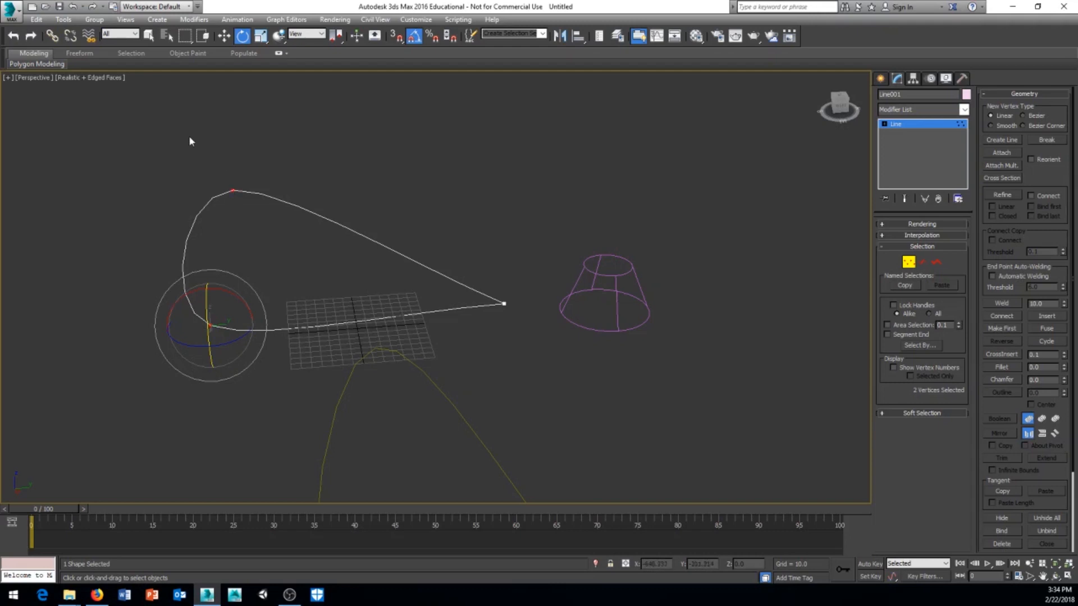
pyautogui.moveTo(337, 304); pyautogui.dragTo(247, 308, button='middle')
pyautogui.moveTo(430, 359); pyautogui.dragTo(447, 350, button='middle')
pyautogui.click(154, 186)
pyautogui.keyDown('alt'); pyautogui.moveTo(136, 238); pyautogui.dragTo(224, 163, button='middle'); pyautogui.keyUp('alt')
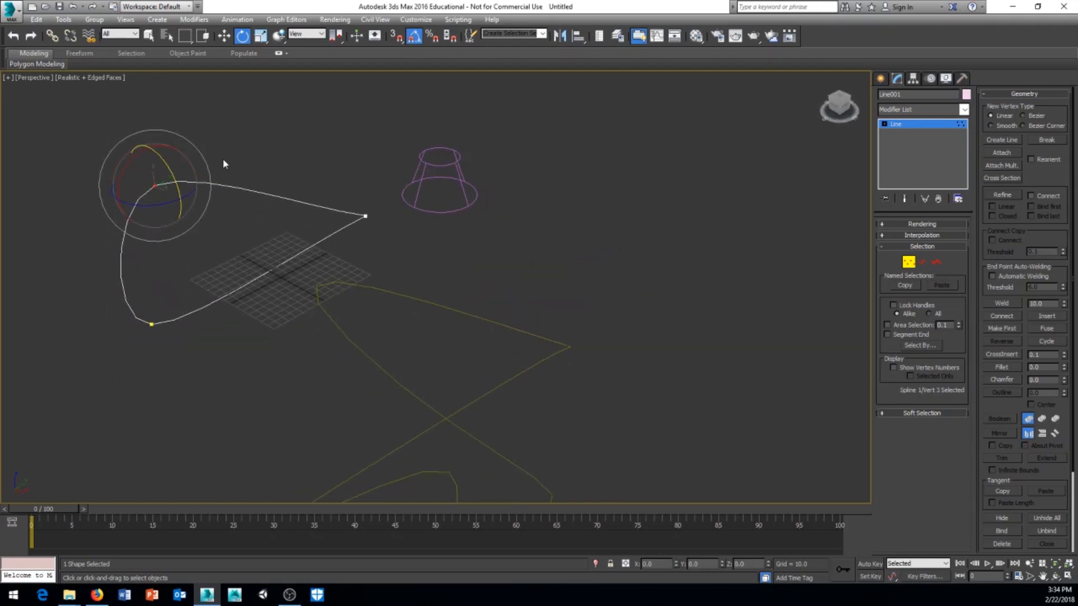
pyautogui.rightClick(227, 146)
pyautogui.click(274, 155)
pyautogui.keyDown('alt'); pyautogui.moveTo(176, 209); pyautogui.dragTo(243, 210, button='middle'); pyautogui.keyUp('alt')
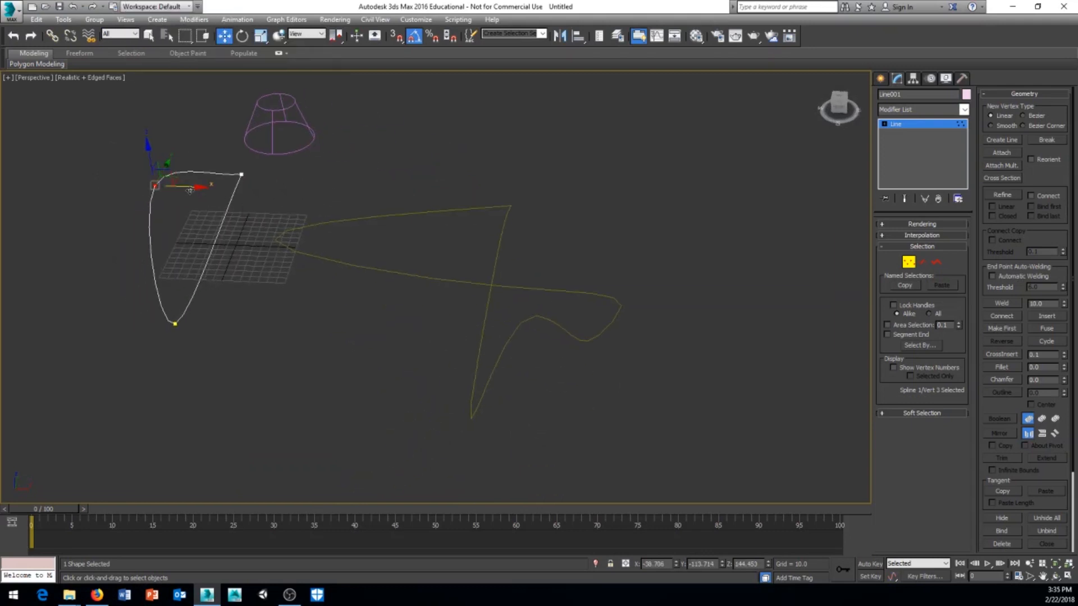
pyautogui.moveTo(201, 188); pyautogui.dragTo(155, 273)
pyautogui.moveTo(243, 344); pyautogui.dragTo(247, 347)
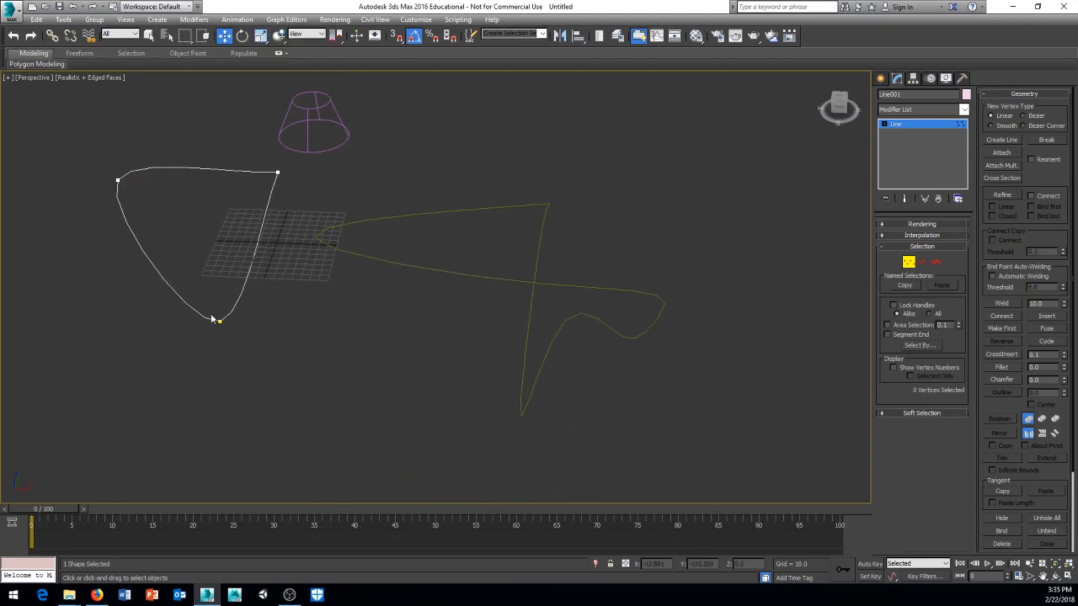
# Enable the closed spline's rendering thickness in the viewport
pyautogui.moveTo(254, 353); pyautogui.dragTo(264, 366, button='middle')
pyautogui.keyDown('alt'); pyautogui.moveTo(351, 392); pyautogui.dragTo(325, 435, button='middle'); pyautogui.keyUp('alt')
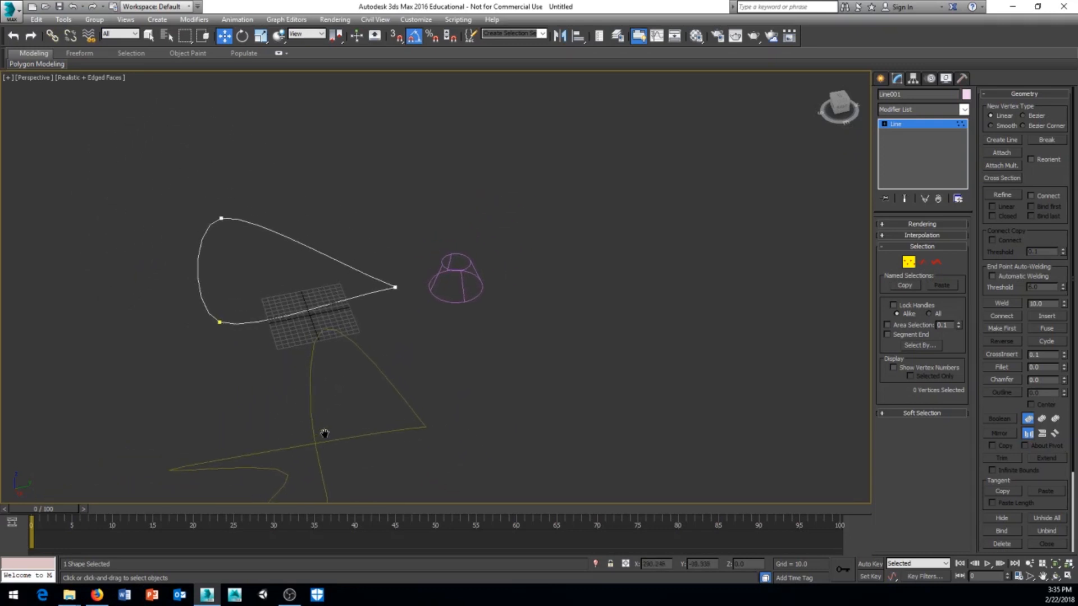
pyautogui.moveTo(246, 308); pyautogui.dragTo(251, 347, button='middle')
pyautogui.scroll(5, 265, 340)
pyautogui.scroll(-5, 270, 336)
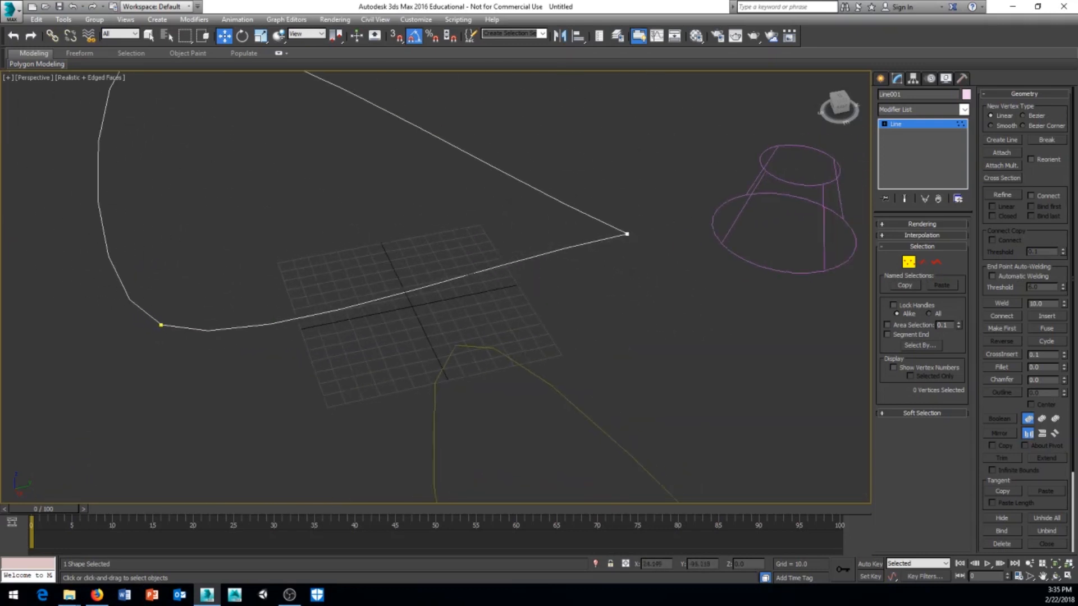
pyautogui.moveTo(363, 286); pyautogui.dragTo(381, 299, button='middle')
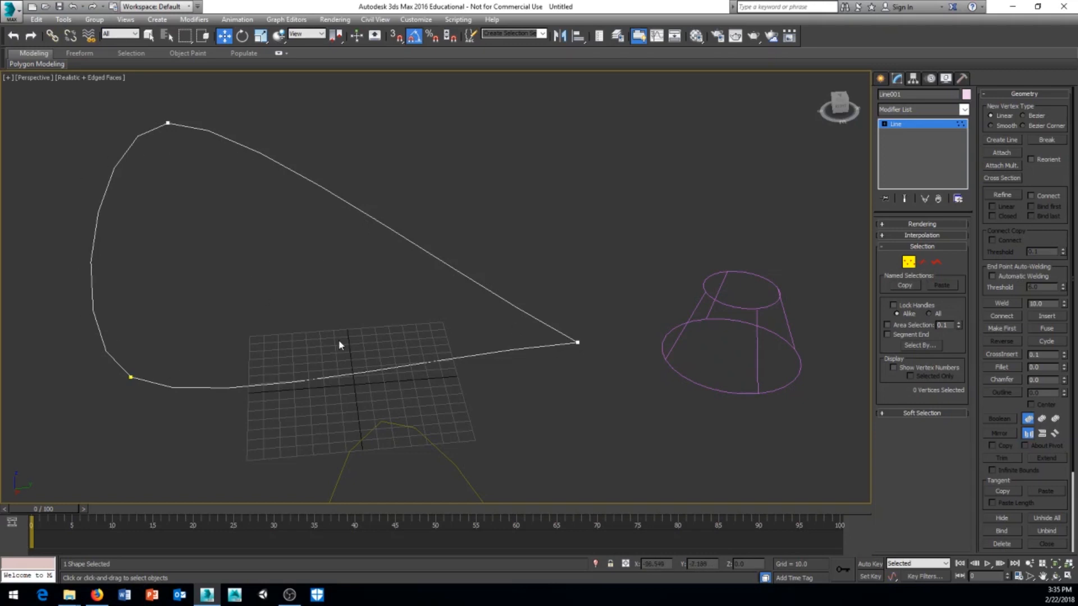
pyautogui.click(916, 224)
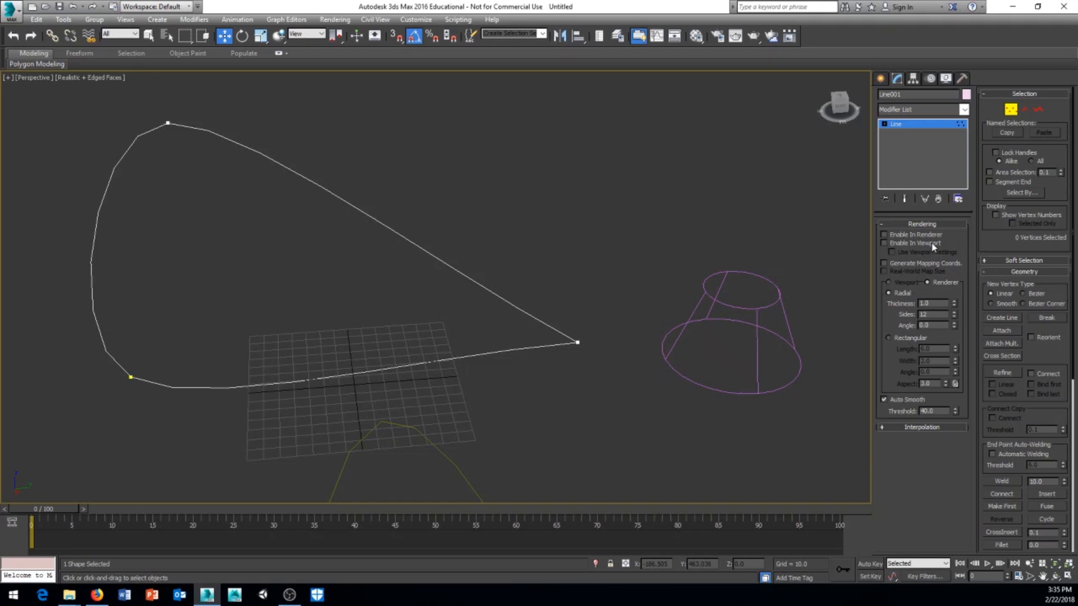
pyautogui.click(884, 243)
pyautogui.moveTo(507, 285); pyautogui.dragTo(509, 268, button='middle')
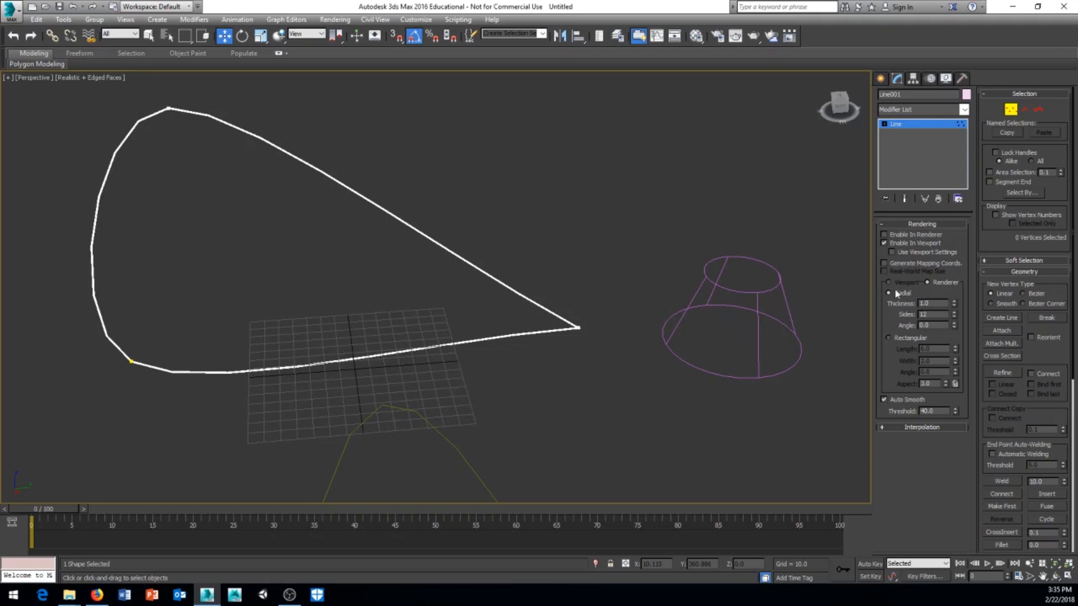
# Set the spline's radial rendering to a thickness of 20.61, 3 sides and an angle of 47.93
pyautogui.scroll(5, 577, 343)
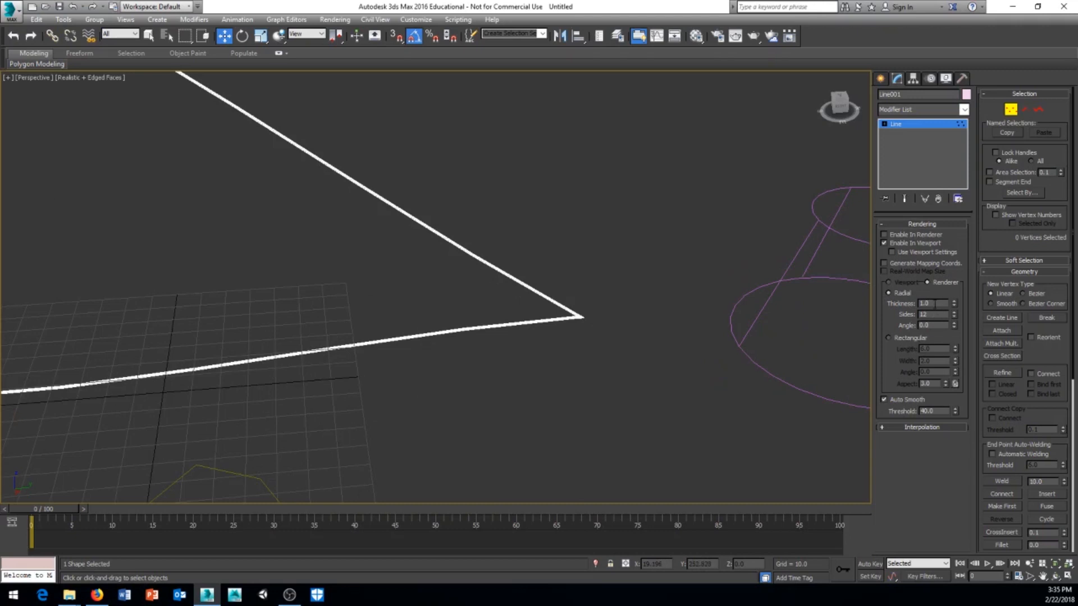
pyautogui.scroll(-4, 576, 341)
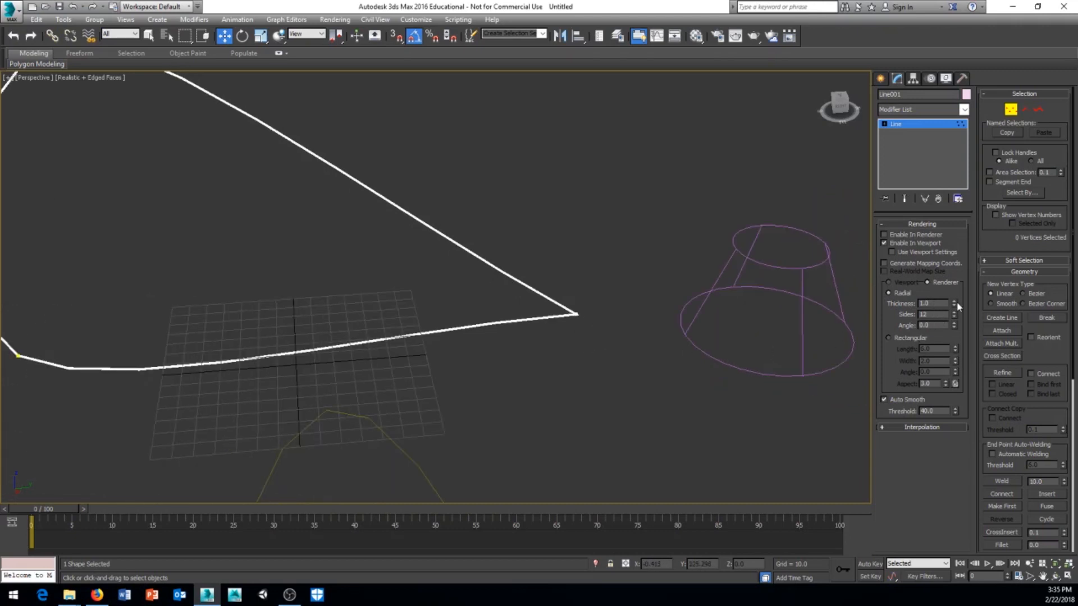
pyautogui.moveTo(954, 304); pyautogui.dragTo(954, 253)
pyautogui.moveTo(911, 366); pyautogui.dragTo(907, 361)
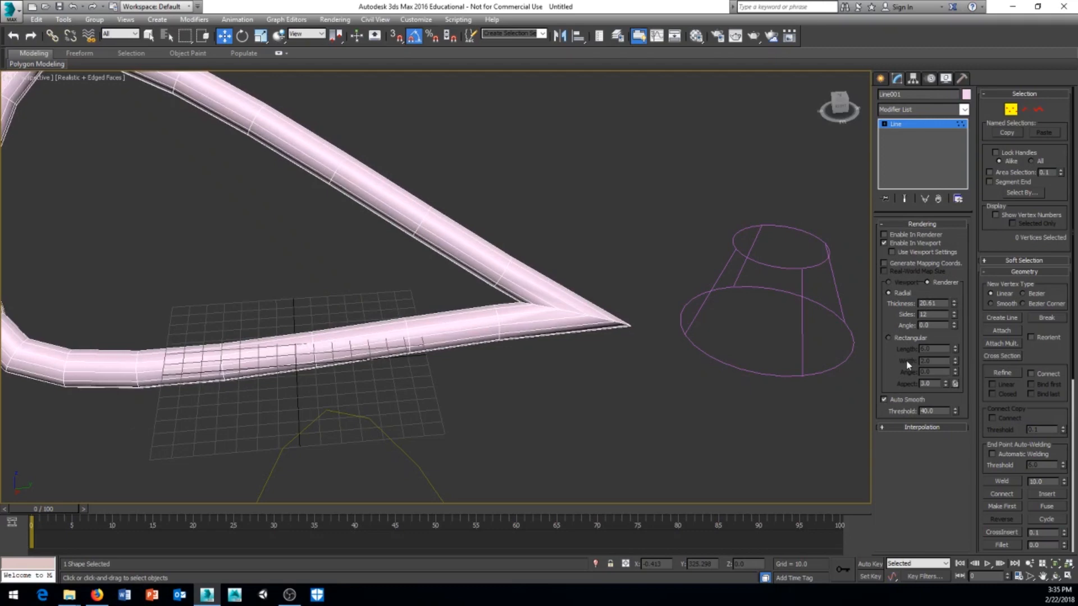
pyautogui.moveTo(954, 316); pyautogui.dragTo(955, 284)
pyautogui.moveTo(883, 577); pyautogui.dragTo(881, 600)
pyautogui.scroll(-6, 531, 365)
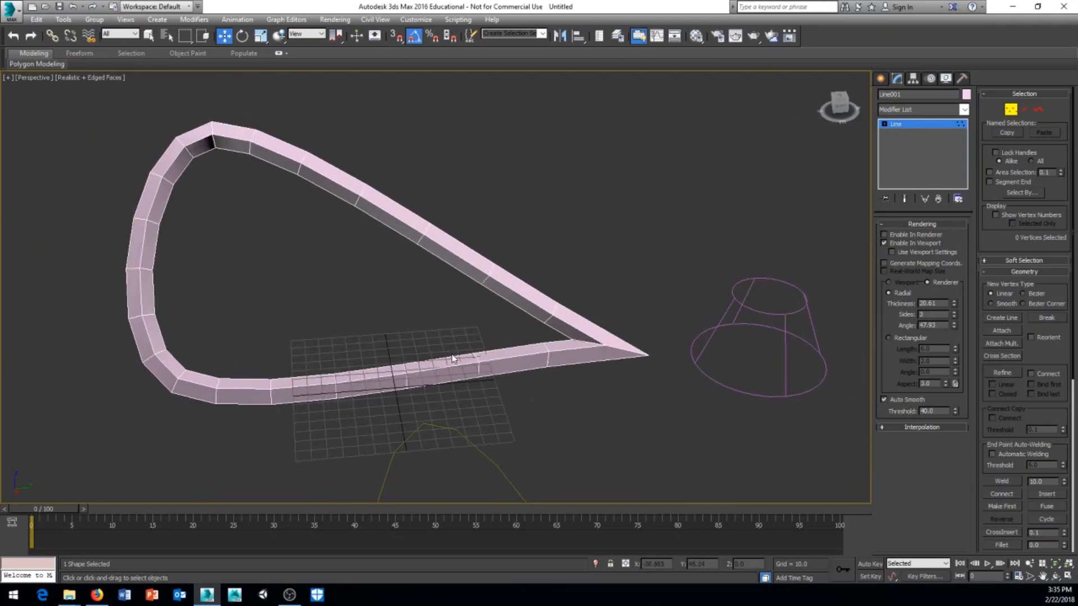
# Enable the spline in the renderer, test-rendering the perspective view before and after the change
pyautogui.hotkey('shift', 'q')
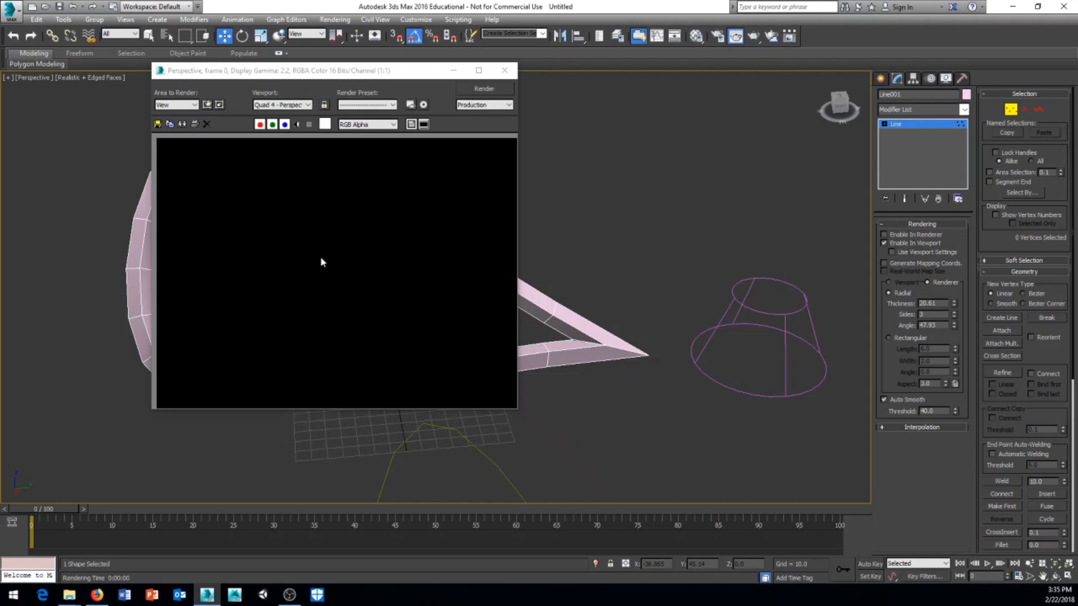
pyautogui.click(504, 70)
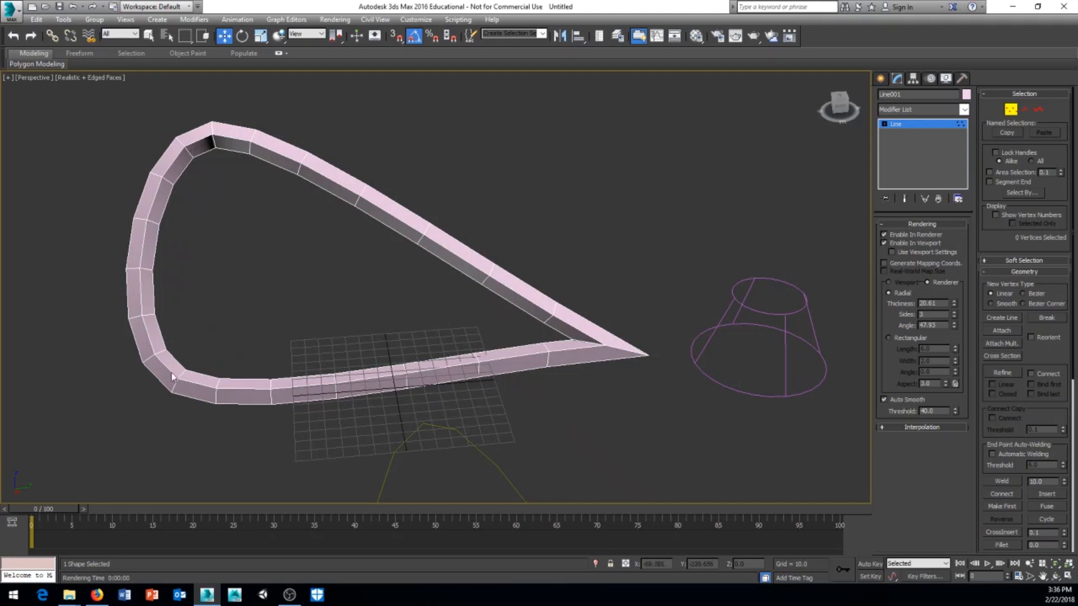
pyautogui.hotkey('shift', 'q')
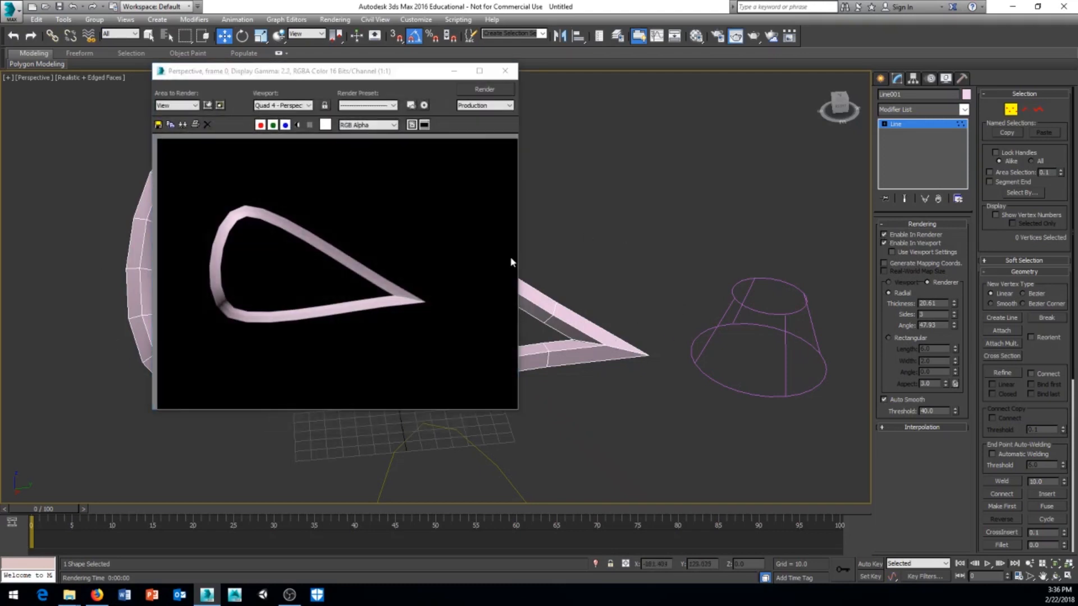
pyautogui.click(505, 71)
# Convert the thickened spline to an Editable Poly
pyautogui.moveTo(631, 231); pyautogui.dragTo(570, 228, button='middle')
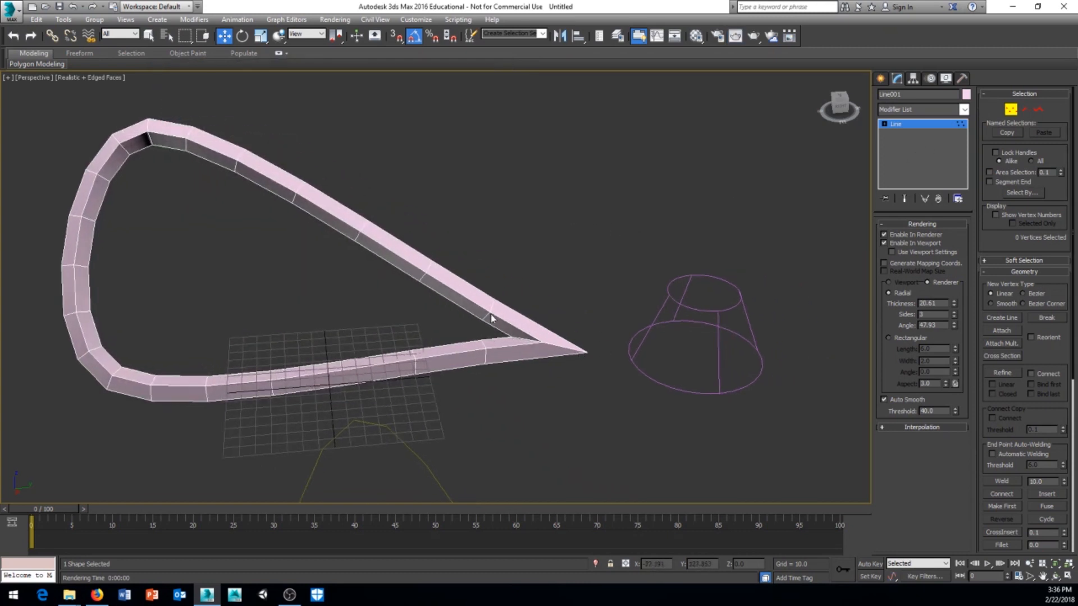
pyautogui.moveTo(492, 316); pyautogui.dragTo(568, 264, button='middle')
pyautogui.rightClick(535, 258)
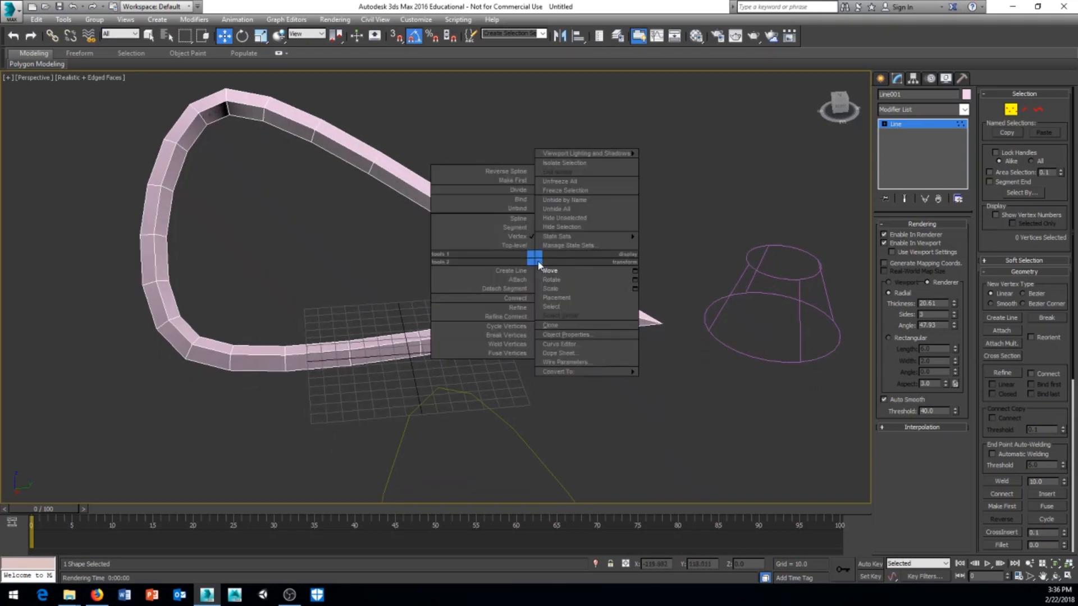
pyautogui.moveTo(561, 373)
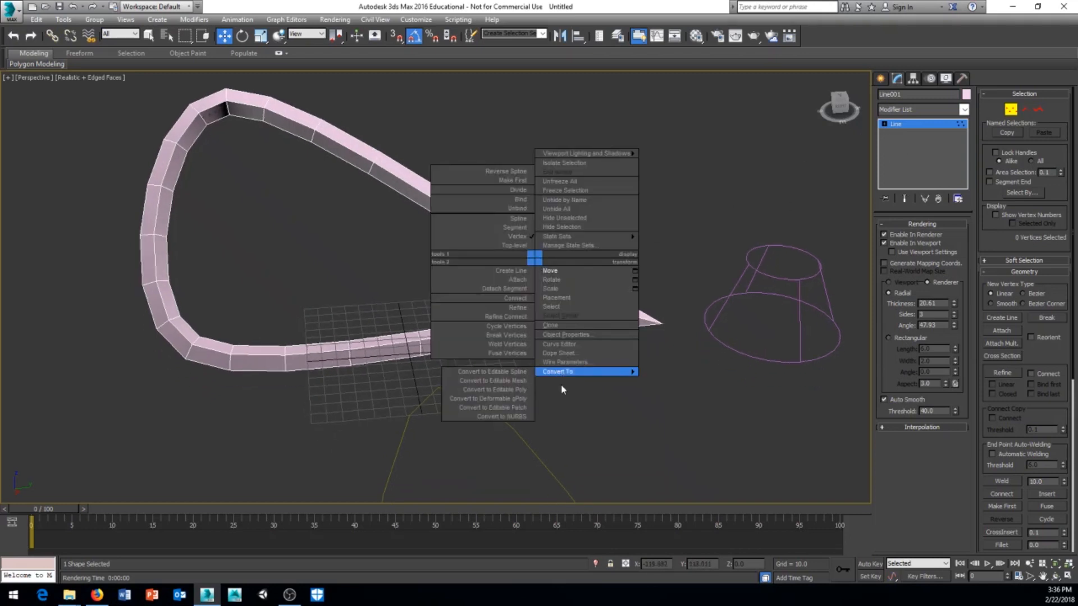
pyautogui.click(512, 393)
pyautogui.moveTo(713, 244); pyautogui.dragTo(697, 261, button='middle')
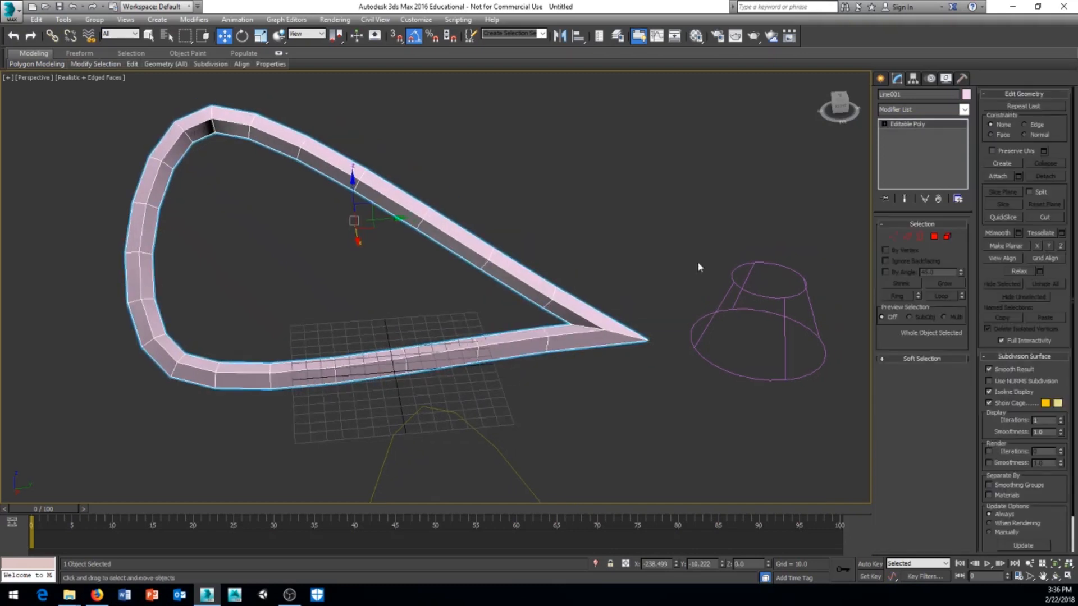
# Select the vertices of one cross-section on the poly ring's upper sloping side and move them inward to dent the outline
pyautogui.click(896, 239)
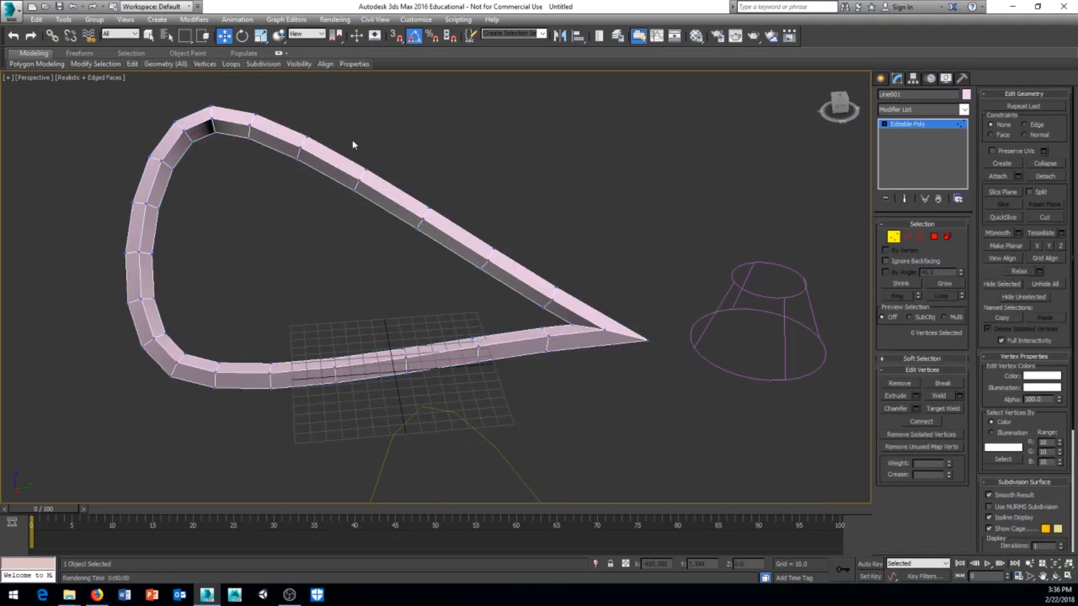
pyautogui.moveTo(331, 145); pyautogui.dragTo(400, 278)
pyautogui.moveTo(400, 278); pyautogui.dragTo(312, 235, button='middle')
pyautogui.moveTo(313, 216); pyautogui.dragTo(253, 243)
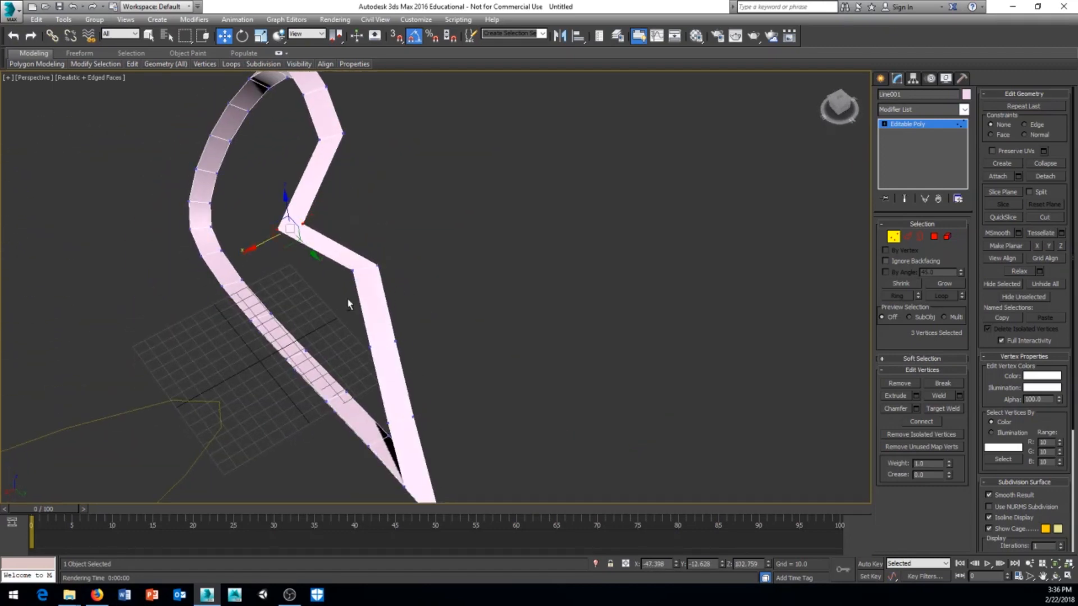
pyautogui.keyDown('alt'); pyautogui.moveTo(347, 298); pyautogui.dragTo(408, 272, button='middle'); pyautogui.keyUp('alt')
pyautogui.moveTo(329, 274); pyautogui.dragTo(329, 274)
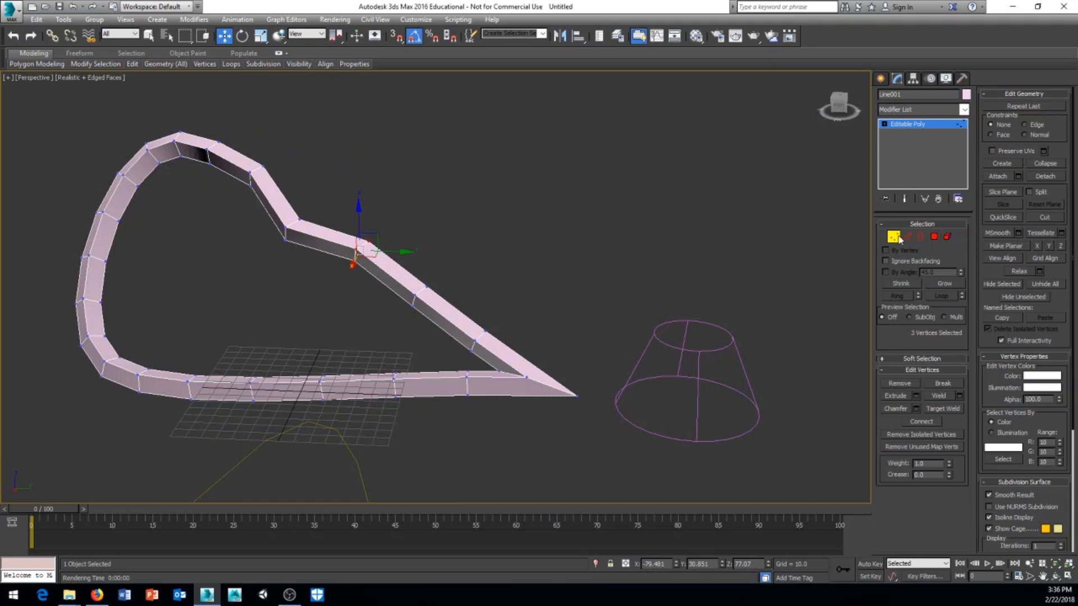
# Switch the poly ring to edge level and examine its edges and the surrounding splines from several angles and distances
pyautogui.press('2')
pyautogui.keyDown('alt'); pyautogui.moveTo(566, 260); pyautogui.dragTo(480, 254, button='middle'); pyautogui.keyUp('alt')
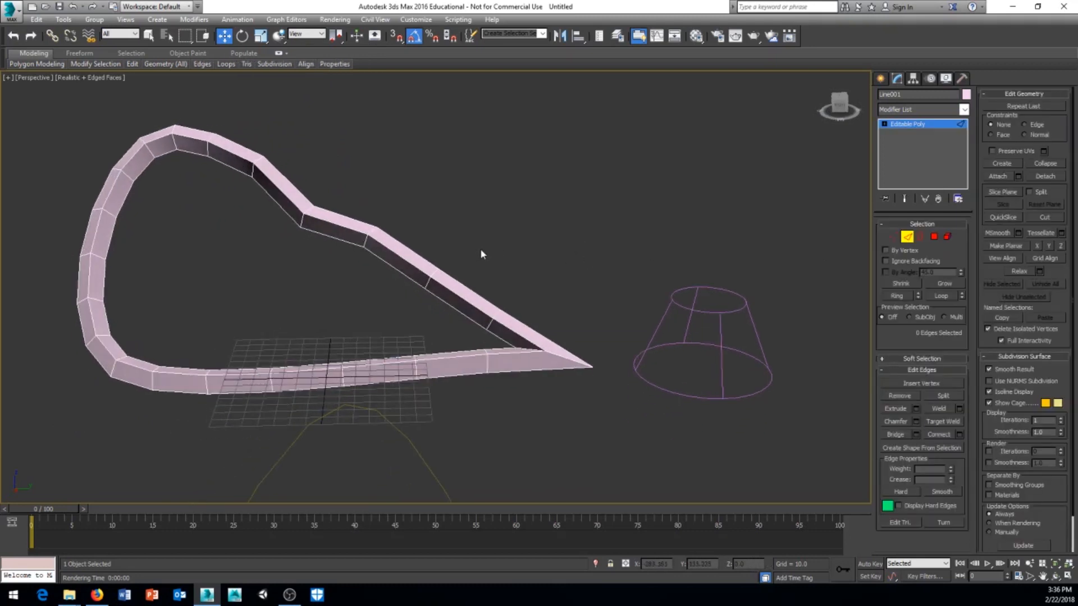
pyautogui.keyDown('alt'); pyautogui.moveTo(517, 294); pyautogui.dragTo(547, 310, button='middle'); pyautogui.keyUp('alt')
pyautogui.moveTo(421, 217); pyautogui.dragTo(472, 228, button='middle')
pyautogui.scroll(-2, 433, 200)
pyautogui.moveTo(497, 262); pyautogui.dragTo(456, 263, button='middle')
pyautogui.keyDown('alt'); pyautogui.moveTo(472, 345); pyautogui.dragTo(464, 306, button='middle'); pyautogui.keyUp('alt')
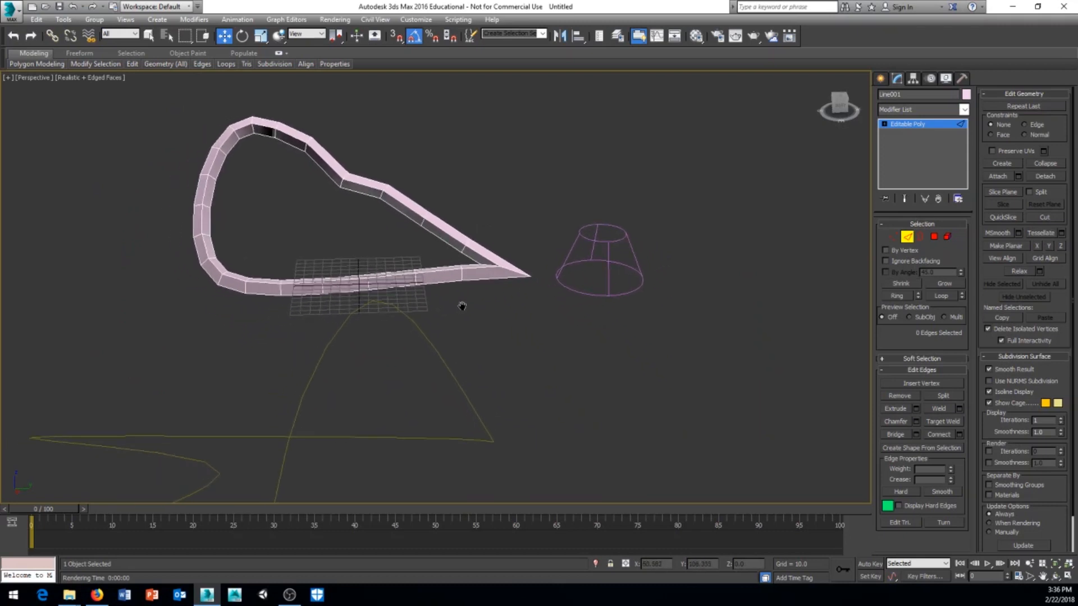
pyautogui.scroll(-3, 463, 304)
pyautogui.scroll(4, 486, 292)
pyautogui.scroll(-3, 486, 292)
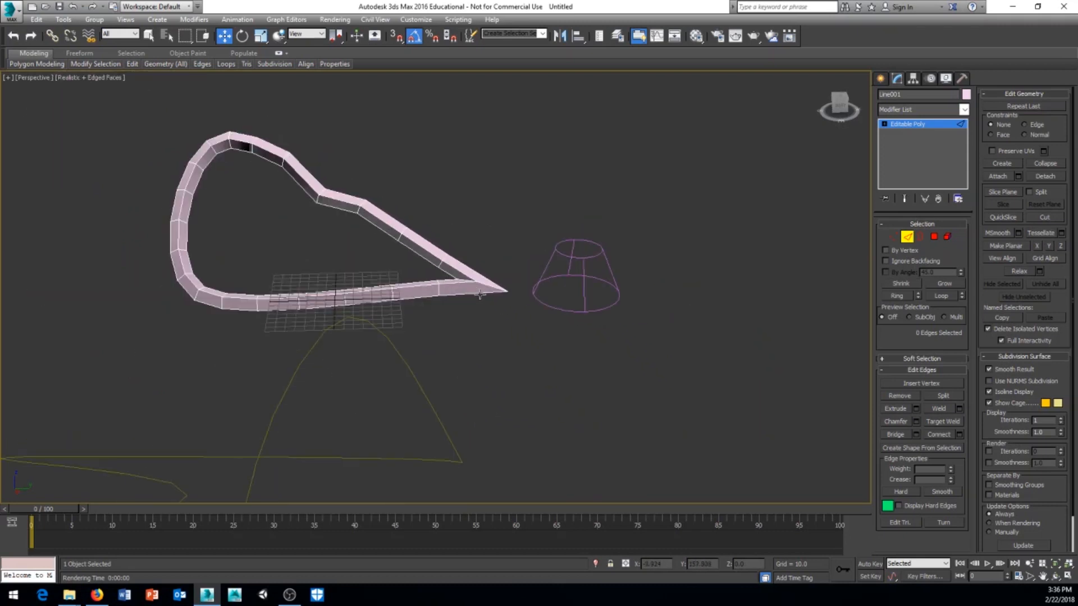
# Leave edge level and delete the thickened poly ring together with the open curved spline below it
pyautogui.click(937, 124)
pyautogui.moveTo(196, 169); pyautogui.dragTo(250, 262)
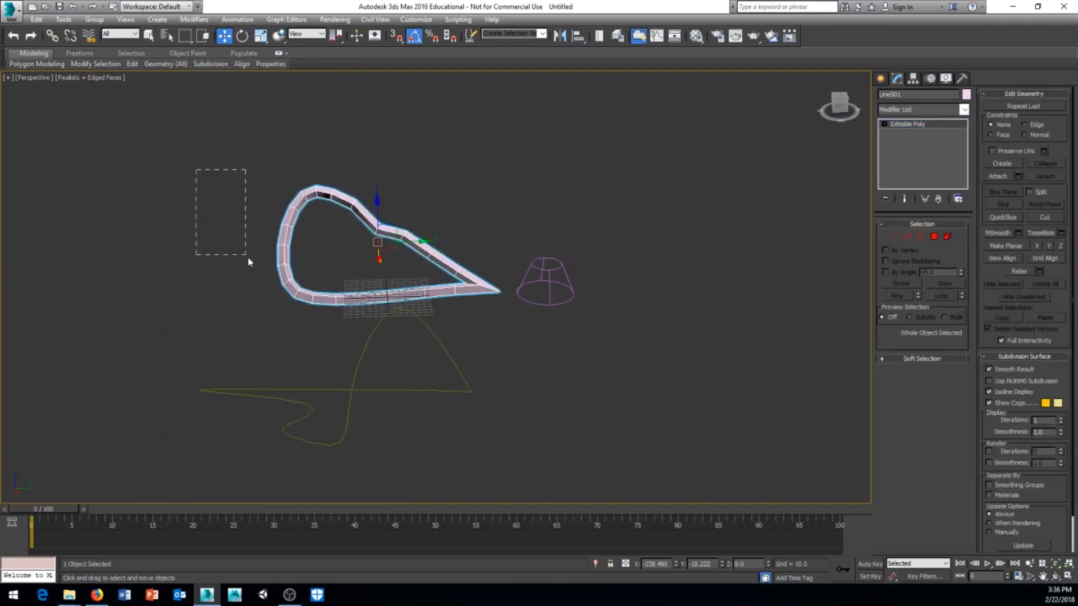
pyautogui.moveTo(463, 419); pyautogui.dragTo(466, 416)
pyautogui.press('Delete')
# Select the tapered spline cage and examine its two circles and connecting lines from several angles
pyautogui.moveTo(498, 390); pyautogui.dragTo(330, 332, button='middle')
pyautogui.scroll(6, 394, 334)
pyautogui.moveTo(401, 260); pyautogui.dragTo(429, 349, button='middle')
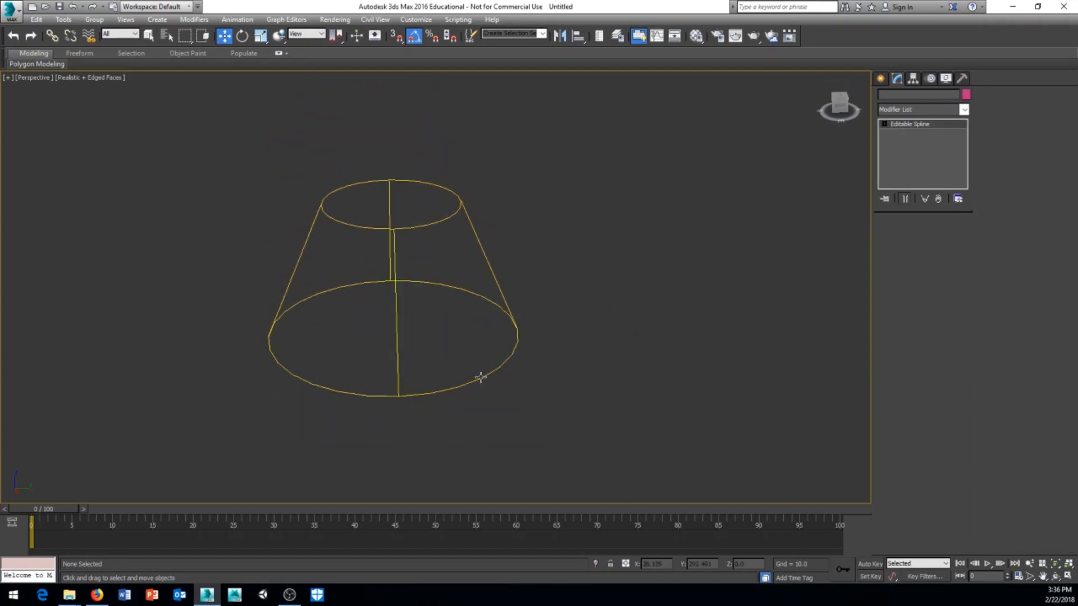
pyautogui.click(480, 380)
pyautogui.click(881, 78)
pyautogui.keyDown('alt'); pyautogui.moveTo(674, 163); pyautogui.dragTo(463, 287, button='middle'); pyautogui.keyUp('alt')
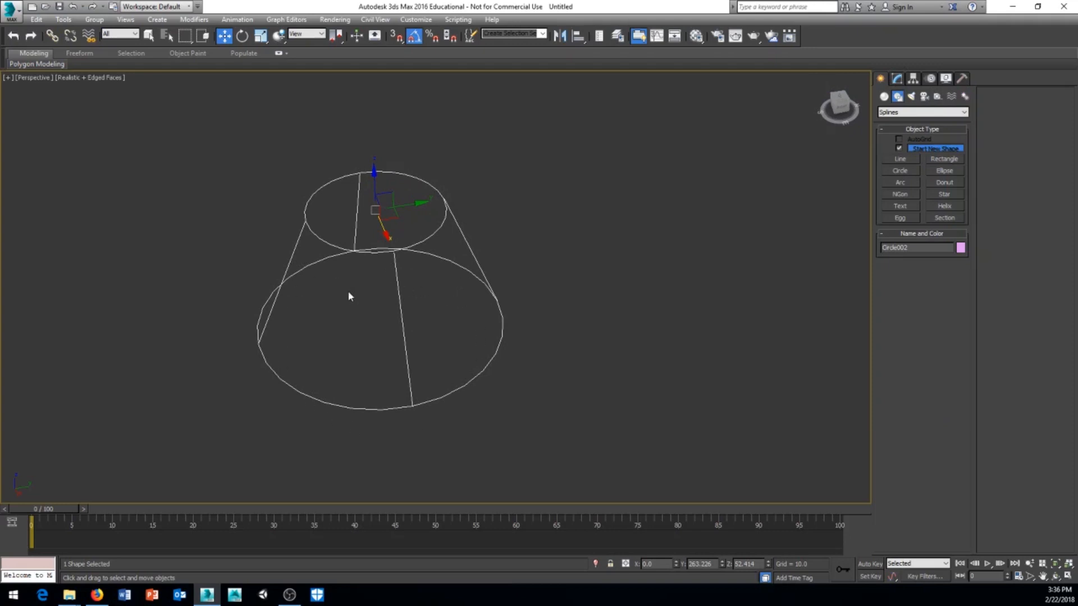
pyautogui.keyDown('alt'); pyautogui.moveTo(349, 296); pyautogui.dragTo(489, 337, button='middle'); pyautogui.keyUp('alt')
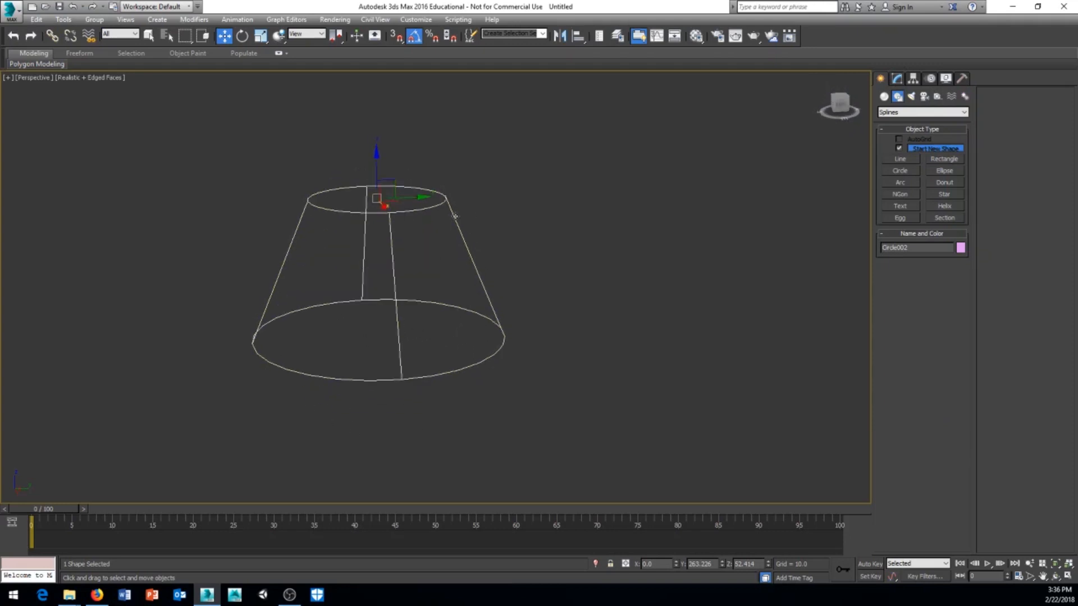
pyautogui.keyDown('alt'); pyautogui.moveTo(472, 220); pyautogui.dragTo(456, 218, button='middle'); pyautogui.keyUp('alt')
pyautogui.keyDown('alt'); pyautogui.moveTo(531, 370); pyautogui.dragTo(498, 343, button='middle'); pyautogui.keyUp('alt')
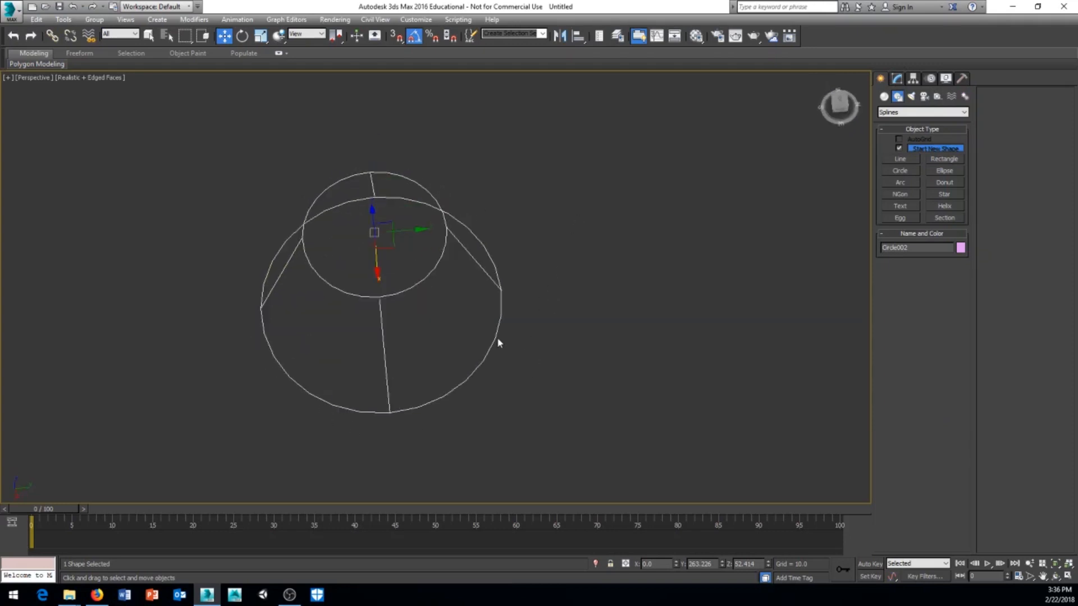
# Enter vertex level on the tapered spline and check the vertices of its base circle and its top circle
pyautogui.click(897, 78)
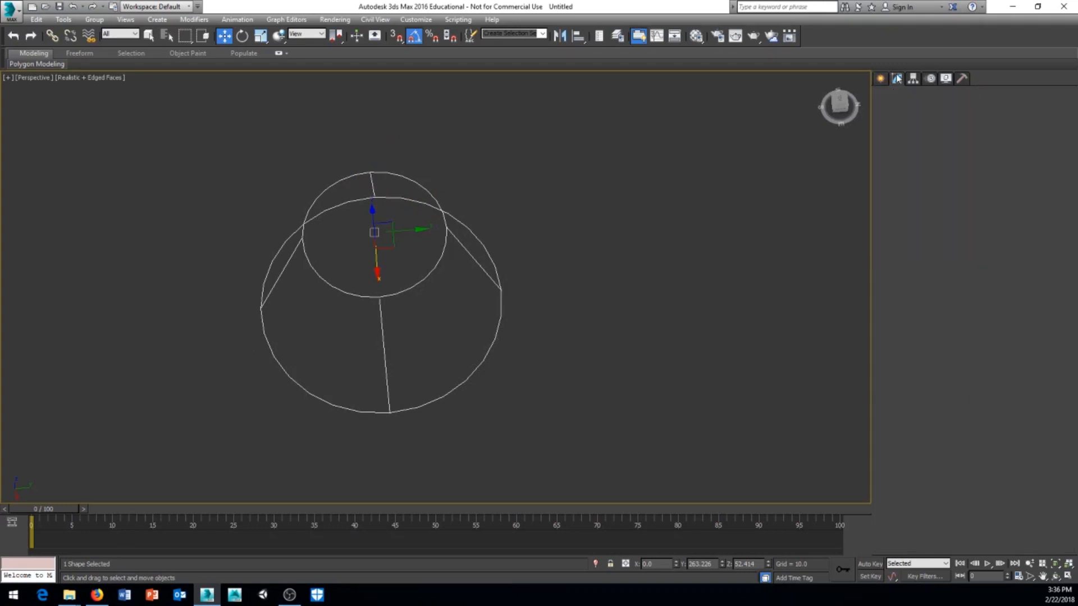
pyautogui.click(907, 264)
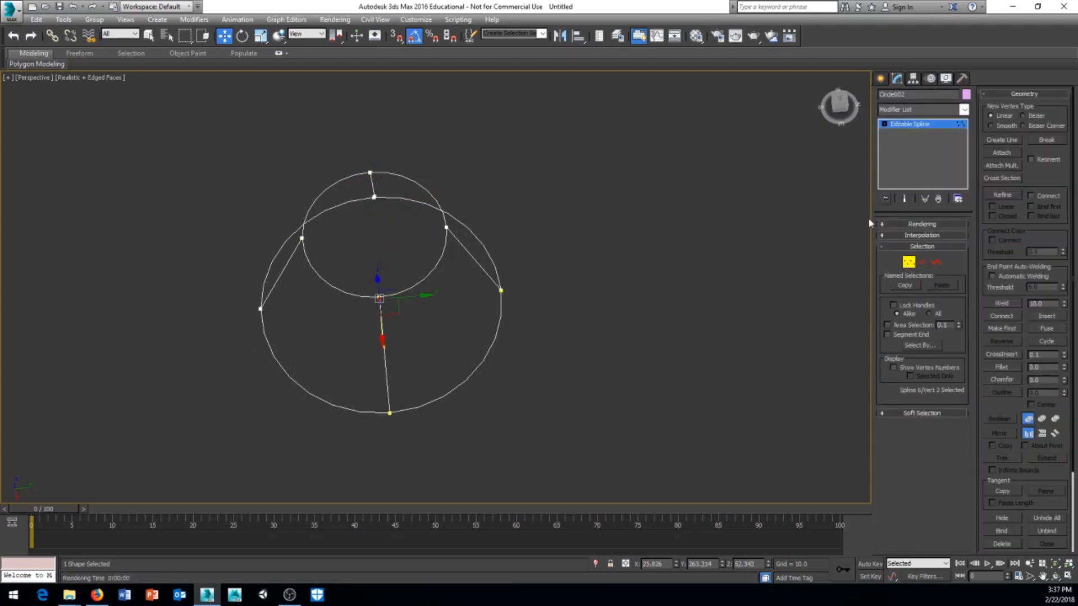
pyautogui.keyDown('alt'); pyautogui.moveTo(466, 404); pyautogui.dragTo(470, 365, button='middle'); pyautogui.keyUp('alt')
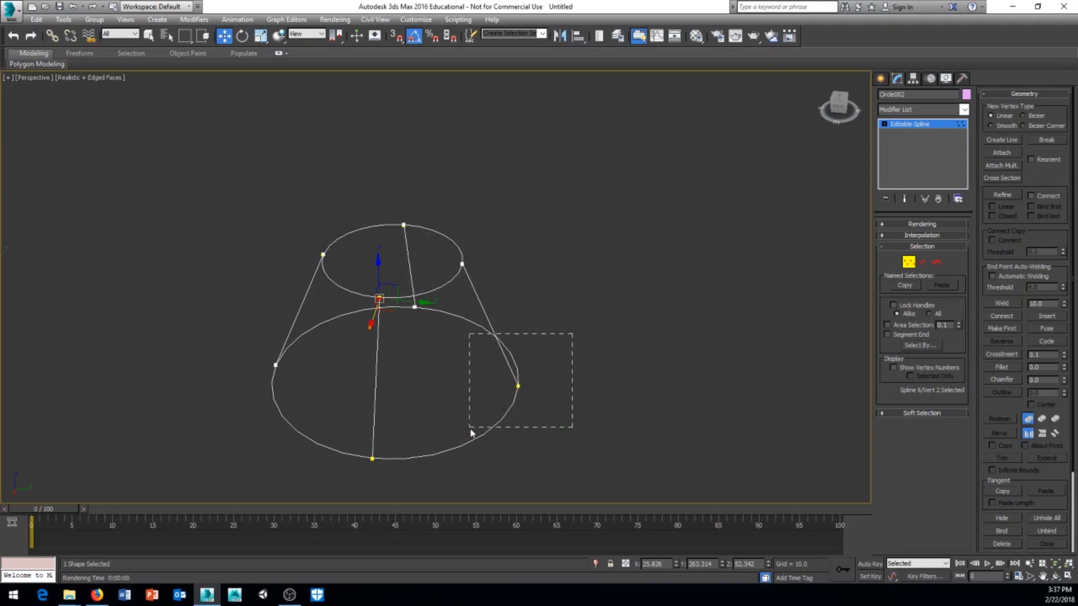
pyautogui.moveTo(471, 429); pyautogui.dragTo(470, 428)
pyautogui.moveTo(481, 429); pyautogui.dragTo(505, 372, button='middle')
pyautogui.keyDown('alt'); pyautogui.moveTo(456, 415); pyautogui.dragTo(457, 406, button='middle'); pyautogui.keyUp('alt')
pyautogui.moveTo(253, 385); pyautogui.dragTo(487, 257)
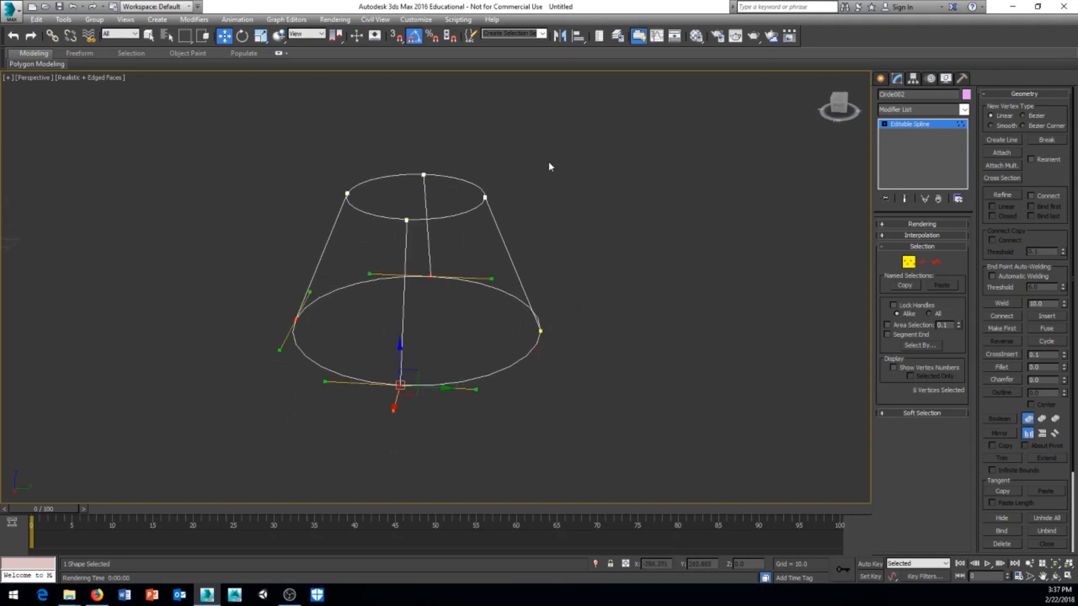
pyautogui.moveTo(344, 223); pyautogui.dragTo(343, 220)
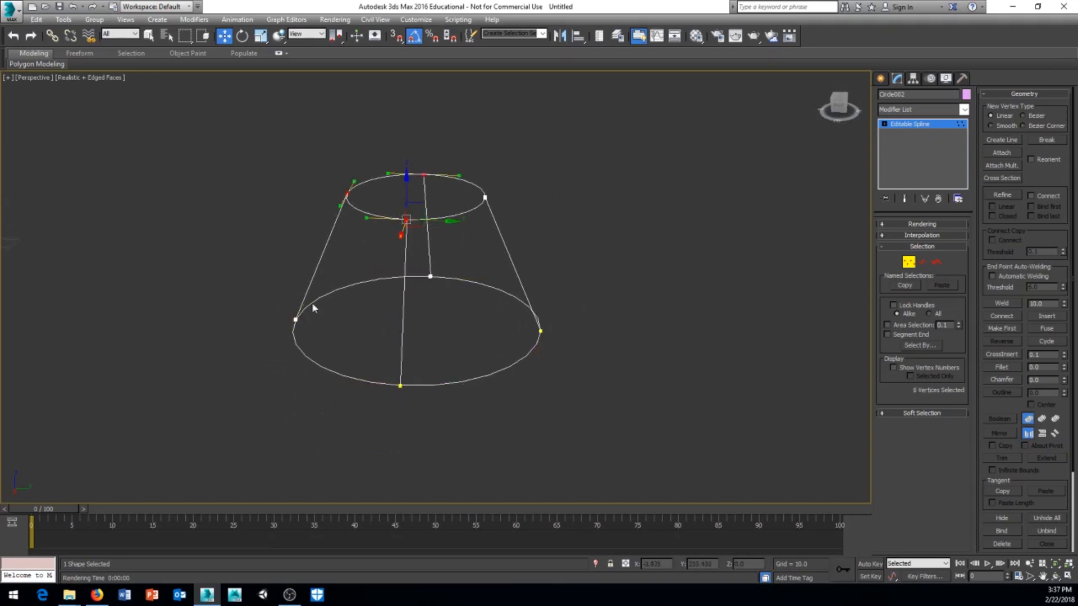
pyautogui.keyDown('alt'); pyautogui.moveTo(565, 250); pyautogui.dragTo(408, 352, button='middle'); pyautogui.keyUp('alt')
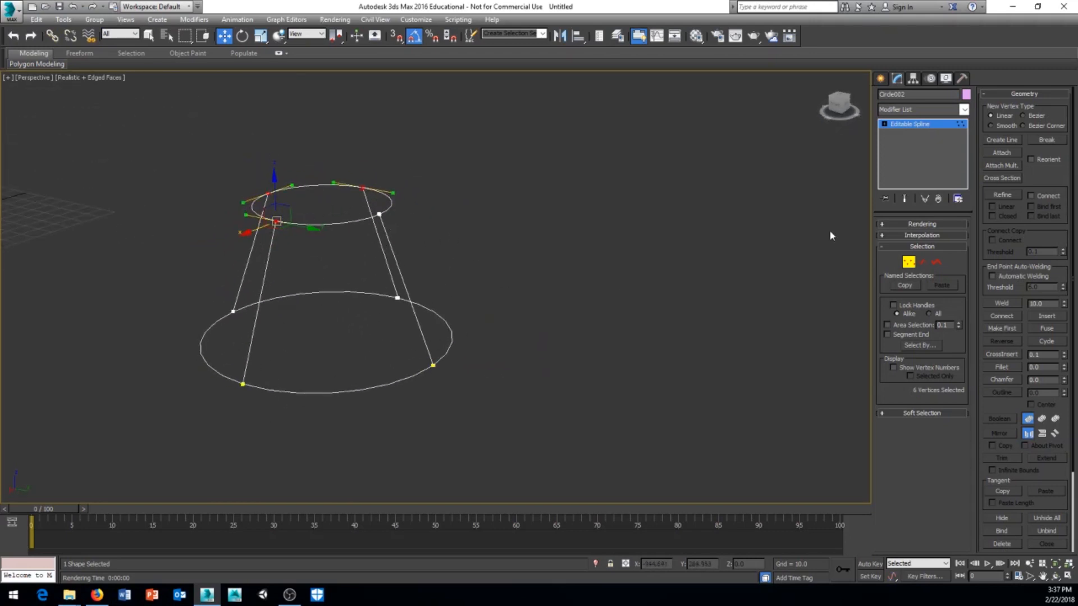
pyautogui.moveTo(544, 307); pyautogui.dragTo(533, 315, button='middle')
# Leave vertex level and apply the Cap Holes modifier to the tapered spline cage
pyautogui.click(922, 126)
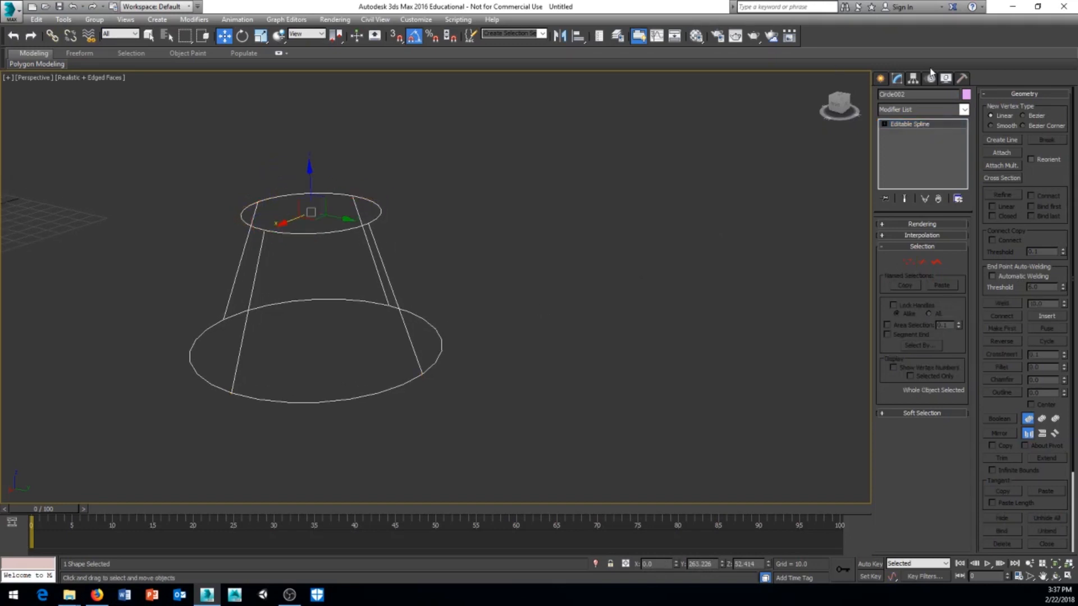
pyautogui.click(964, 110)
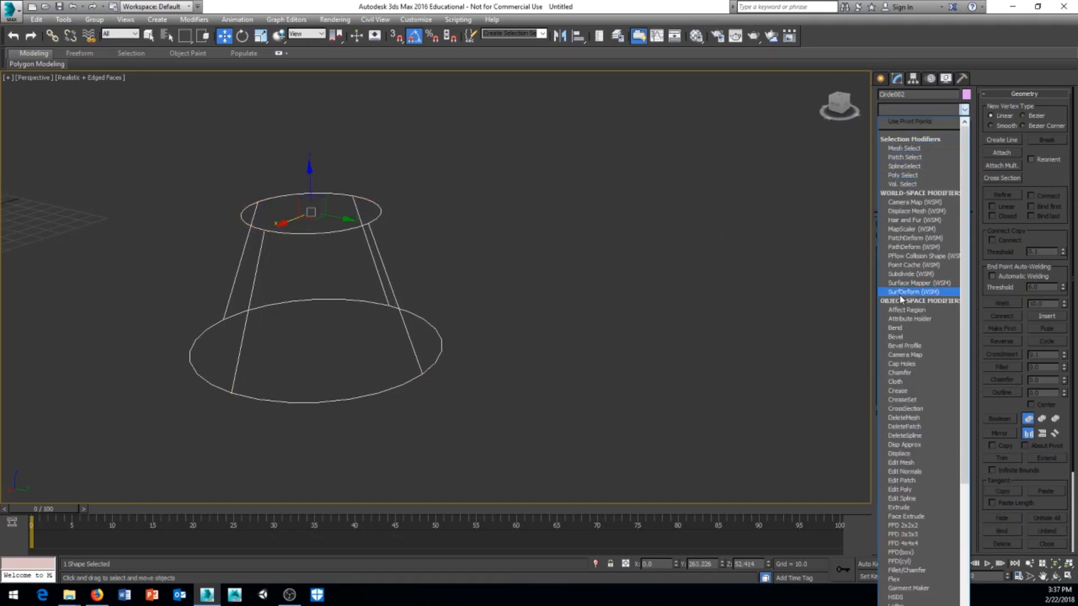
pyautogui.click(913, 364)
pyautogui.keyDown('alt'); pyautogui.moveTo(442, 298); pyautogui.dragTo(443, 306, button='middle'); pyautogui.keyUp('alt')
pyautogui.moveTo(397, 345)
pyautogui.keyDown('alt'); pyautogui.mouseDown(button='middle')
pyautogui.moveTo(356, 336)
pyautogui.moveTo(385, 312)
pyautogui.moveTo(410, 347)
pyautogui.mouseUp(button='middle'); pyautogui.keyUp('alt')
pyautogui.keyDown('alt'); pyautogui.moveTo(357, 245); pyautogui.dragTo(462, 309, button='middle'); pyautogui.keyUp('alt')
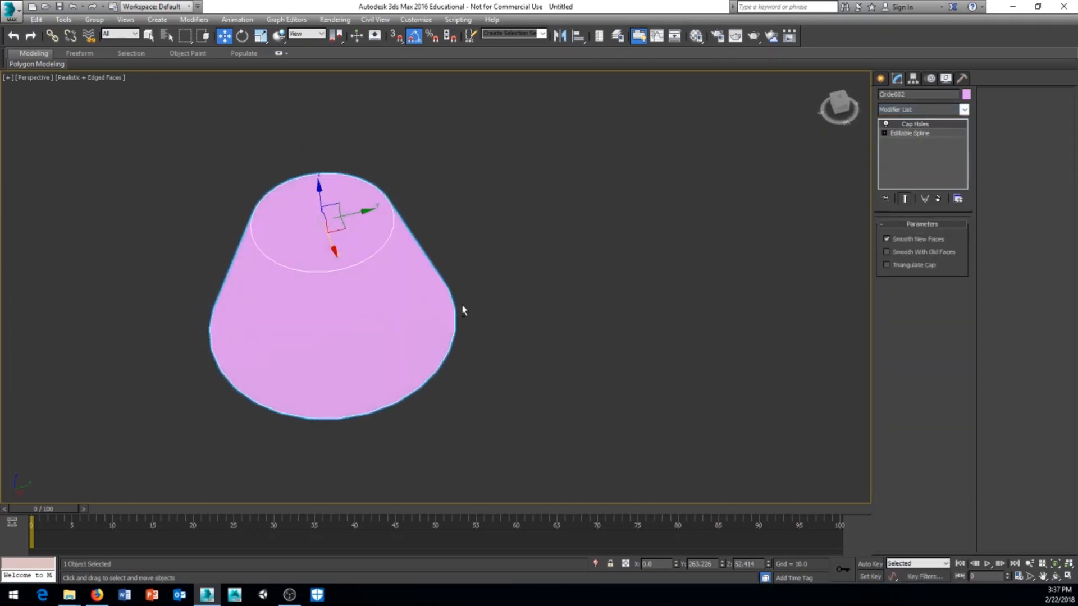
# Move the capped cone horizontally onto the centre of the home grid
pyautogui.keyDown('alt'); pyautogui.moveTo(397, 270); pyautogui.dragTo(452, 349, button='middle'); pyautogui.keyUp('alt')
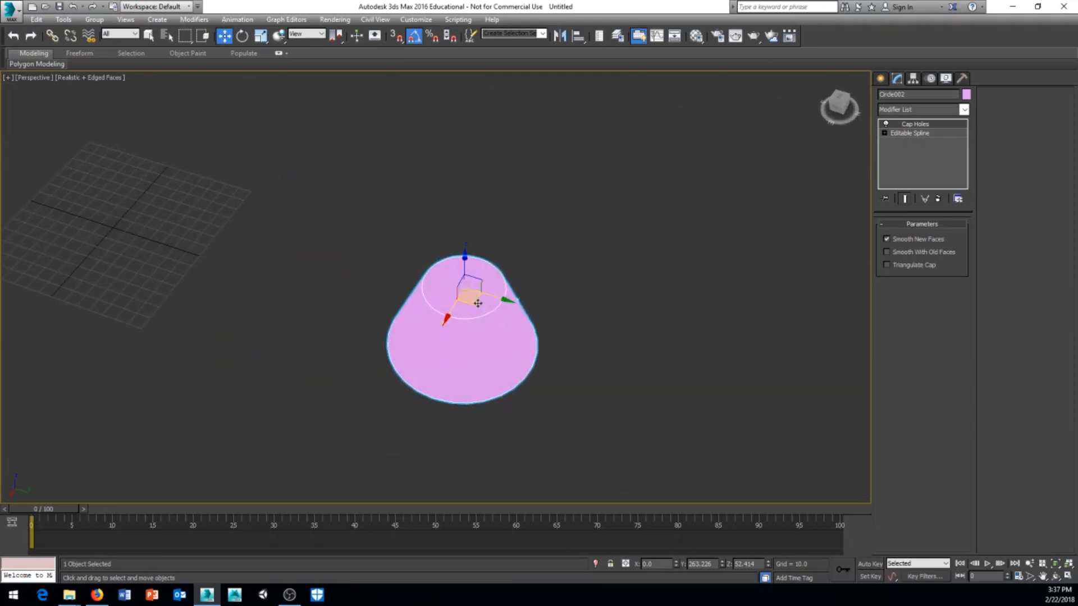
pyautogui.moveTo(477, 304); pyautogui.dragTo(104, 181)
pyautogui.moveTo(160, 292); pyautogui.dragTo(372, 351, button='middle')
pyautogui.scroll(2, 374, 352)
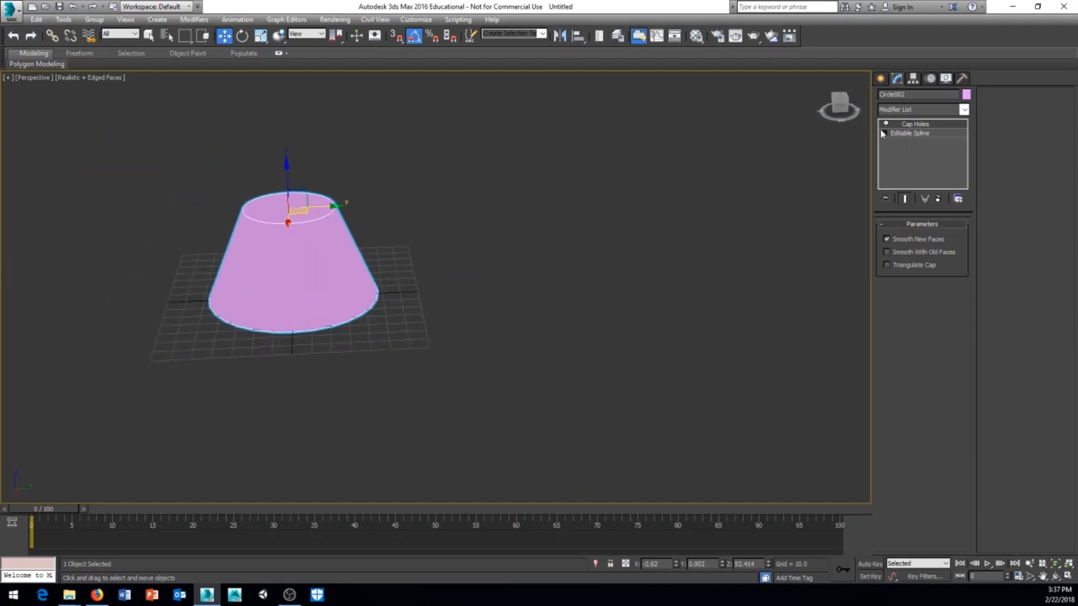
# In the front view, start a line beside the cone with a vertical edge about 42 units long and a horizontal base about 130 units long
pyautogui.click(880, 79)
pyautogui.keyDown('alt'); pyautogui.moveTo(522, 240); pyautogui.dragTo(306, 315, button='middle'); pyautogui.keyUp('alt')
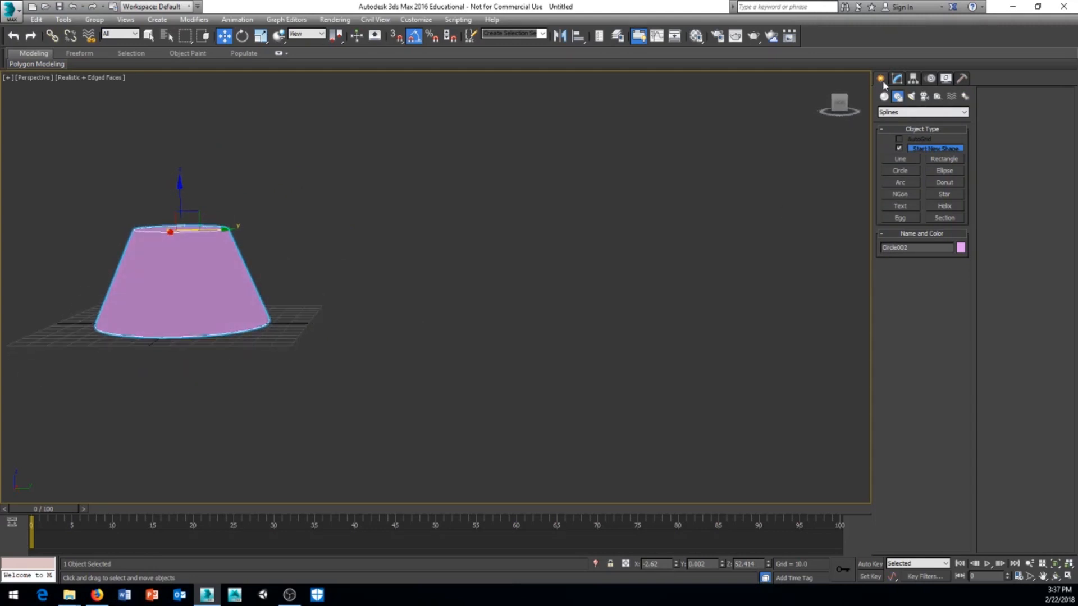
pyautogui.click(904, 160)
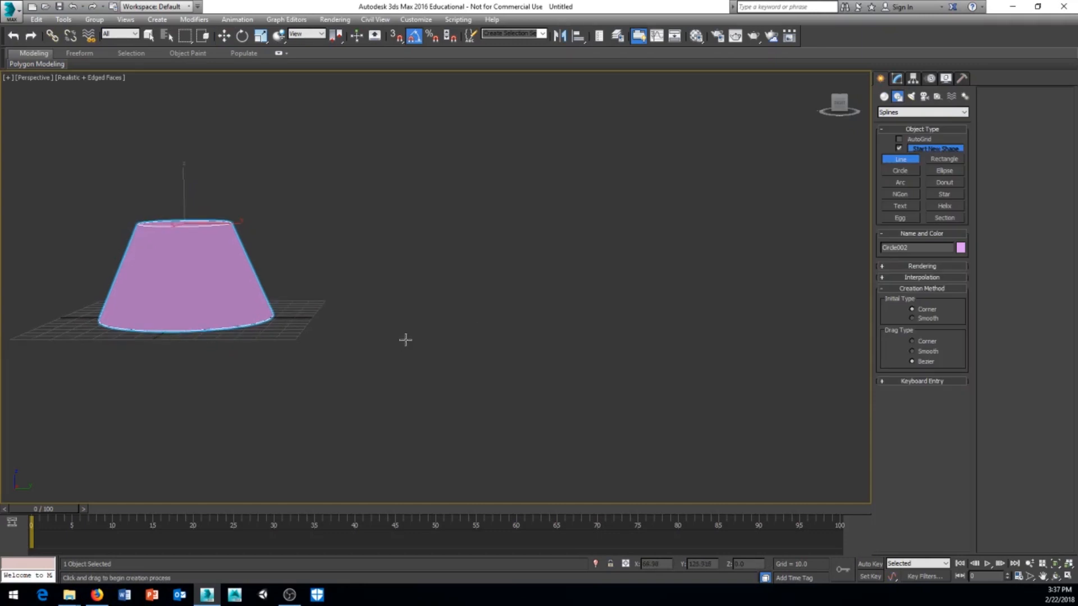
pyautogui.press('f')
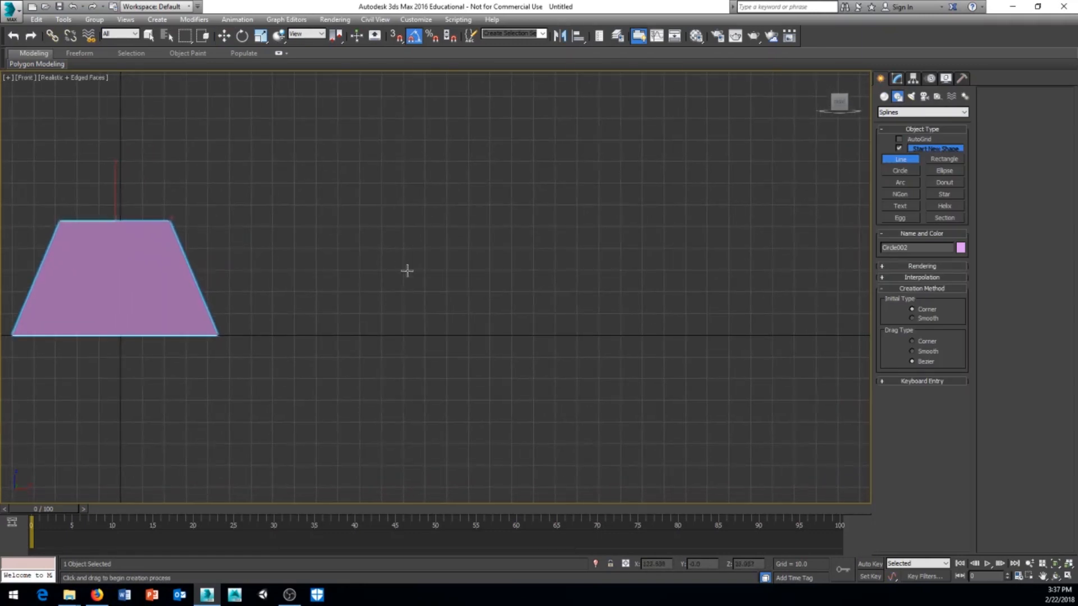
pyautogui.click(403, 247)
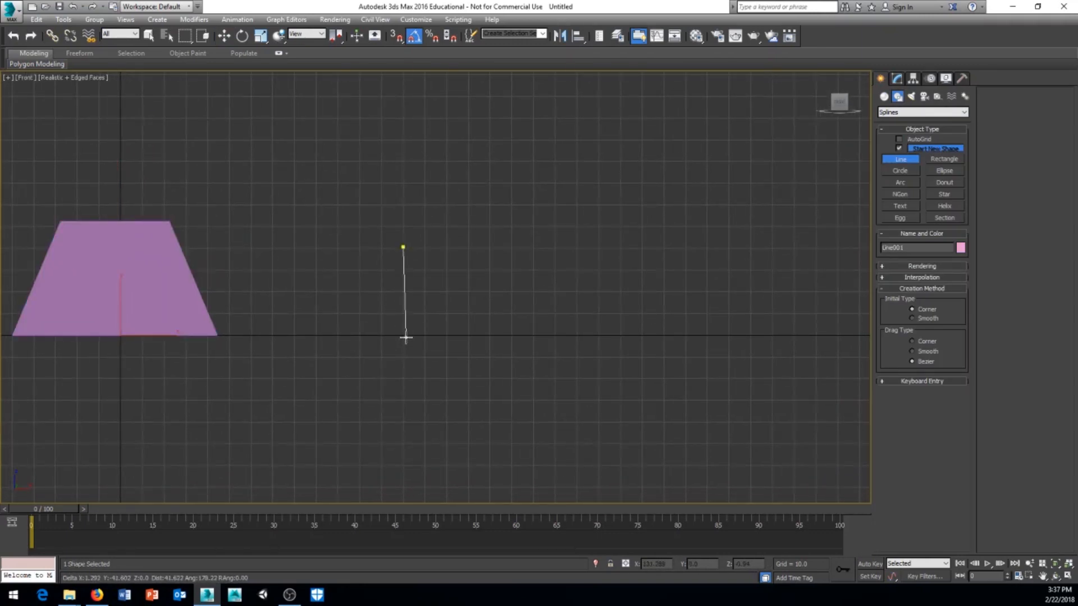
pyautogui.click(403, 336)
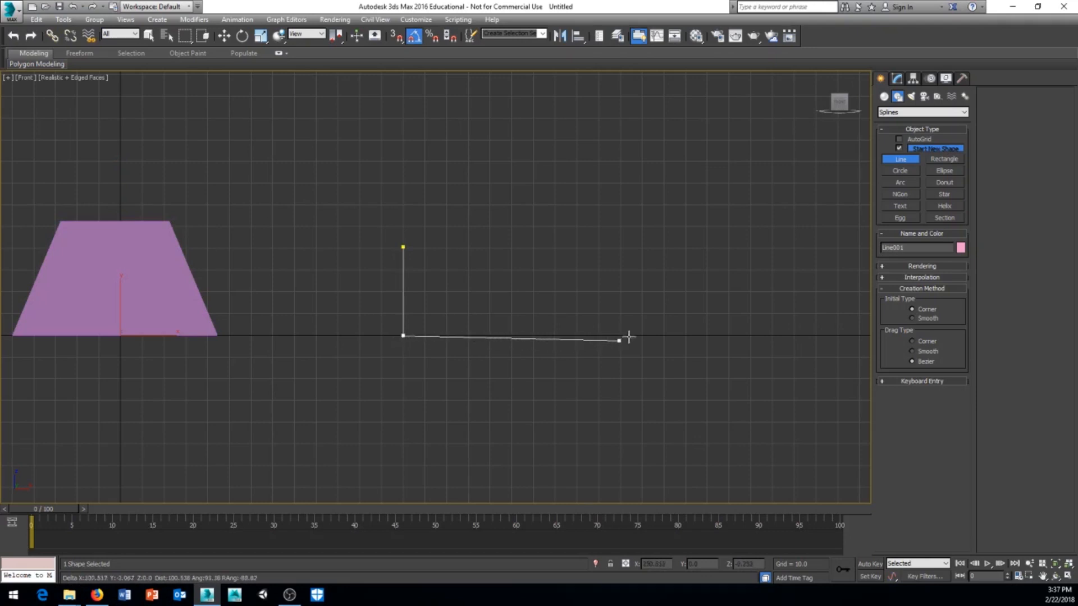
pyautogui.click(685, 335)
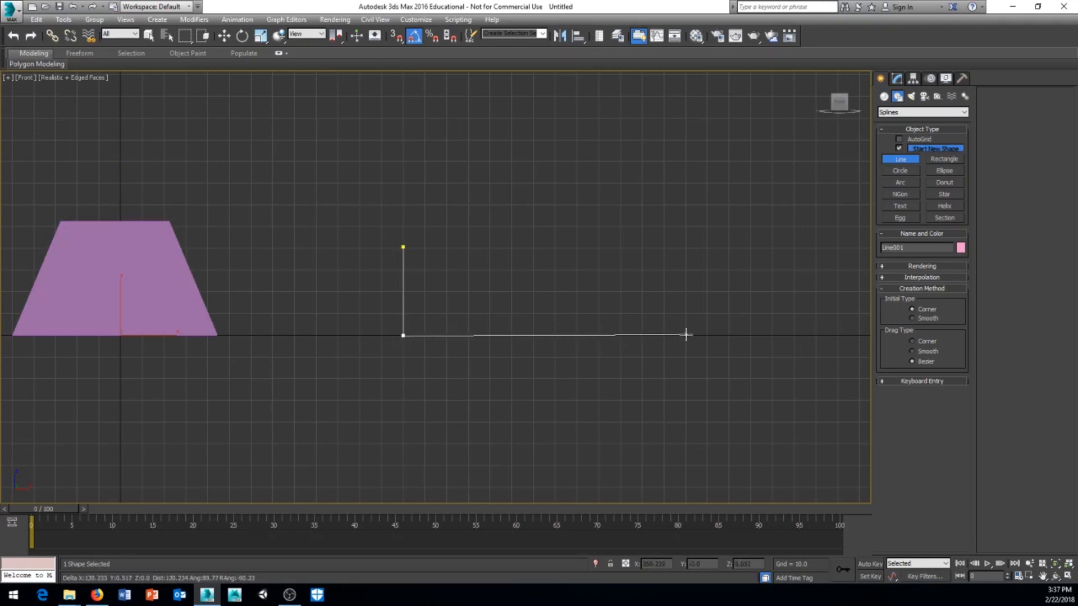
# Continue the line with curved Bezier points over the toe and instep to the first vertex, closing the shoe-shaped spline, and leave the Line tool
pyautogui.moveTo(685, 292); pyautogui.dragTo(653, 289)
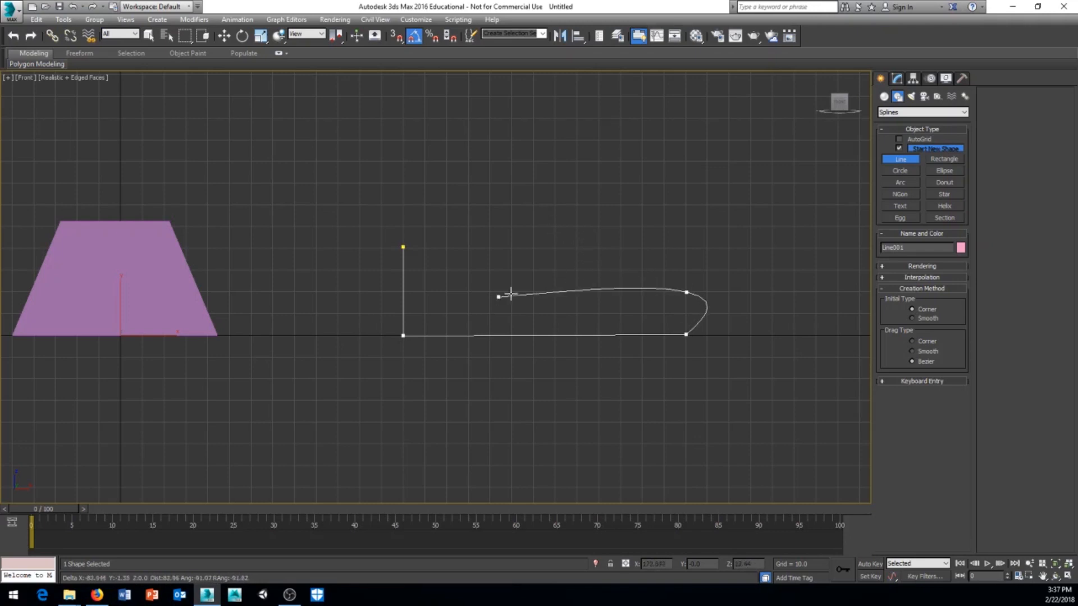
pyautogui.moveTo(558, 292); pyautogui.dragTo(573, 289)
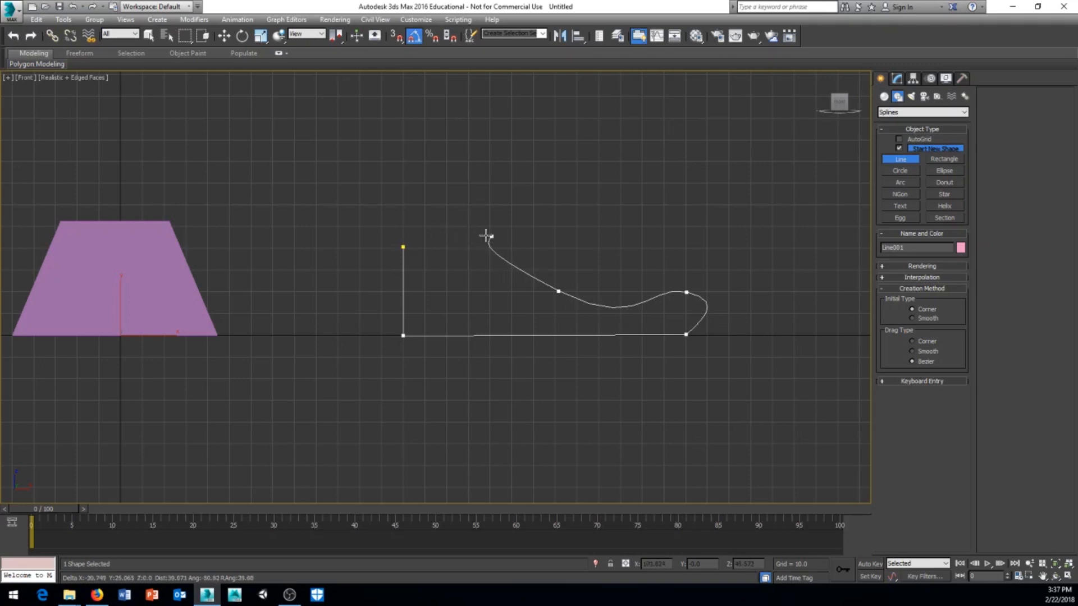
pyautogui.moveTo(477, 234); pyautogui.dragTo(401, 246)
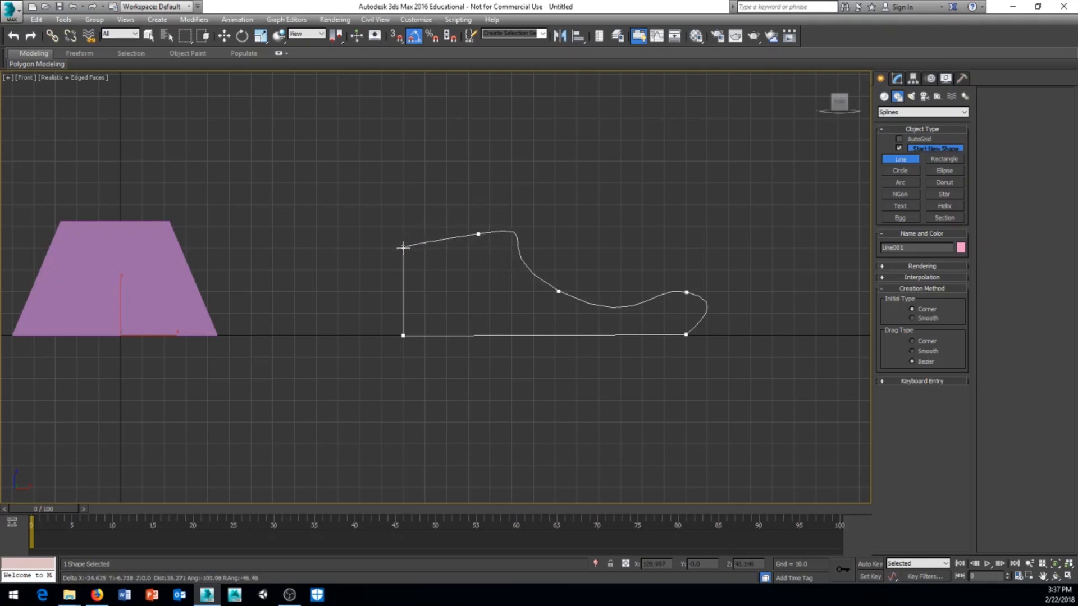
pyautogui.click(403, 247)
pyautogui.click(522, 331)
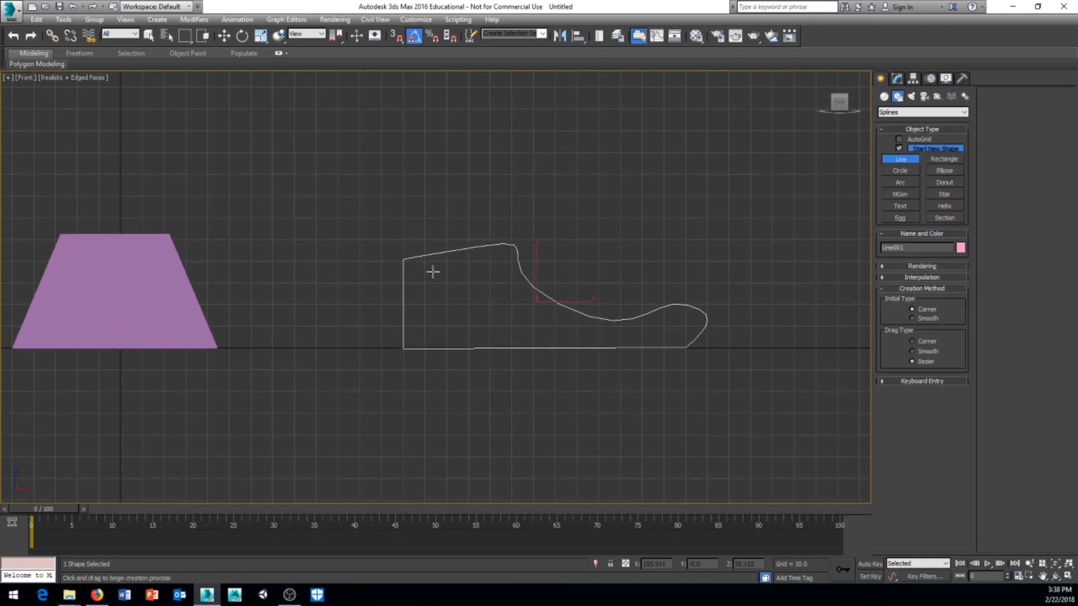
pyautogui.press('w')
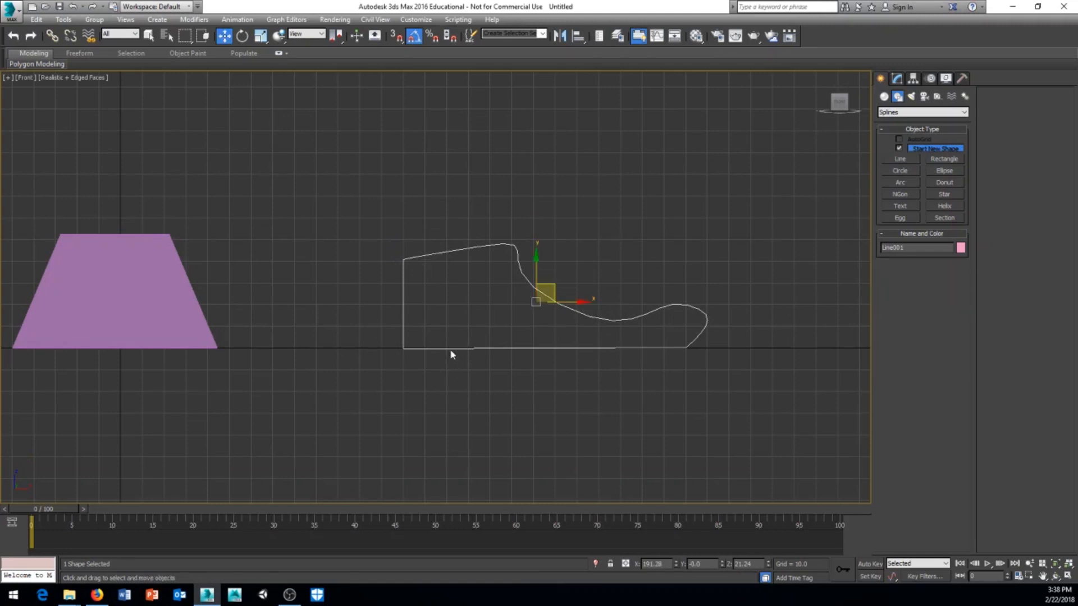
# Try to convert the closed shoe-shaped line to an Editable Spline
pyautogui.rightClick(670, 351)
pyautogui.moveTo(697, 457)
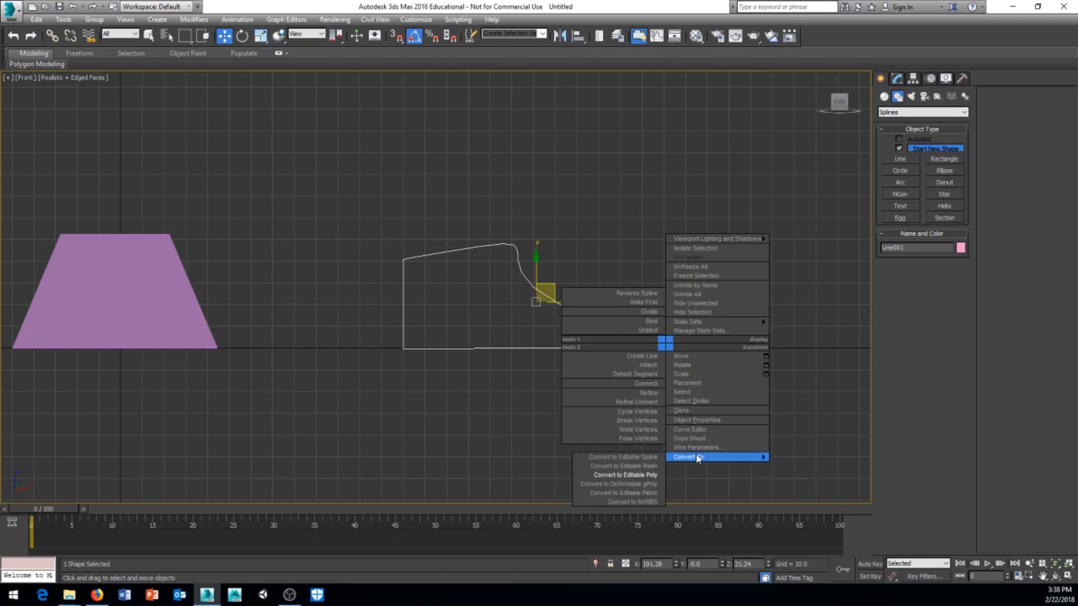
pyautogui.click(640, 457)
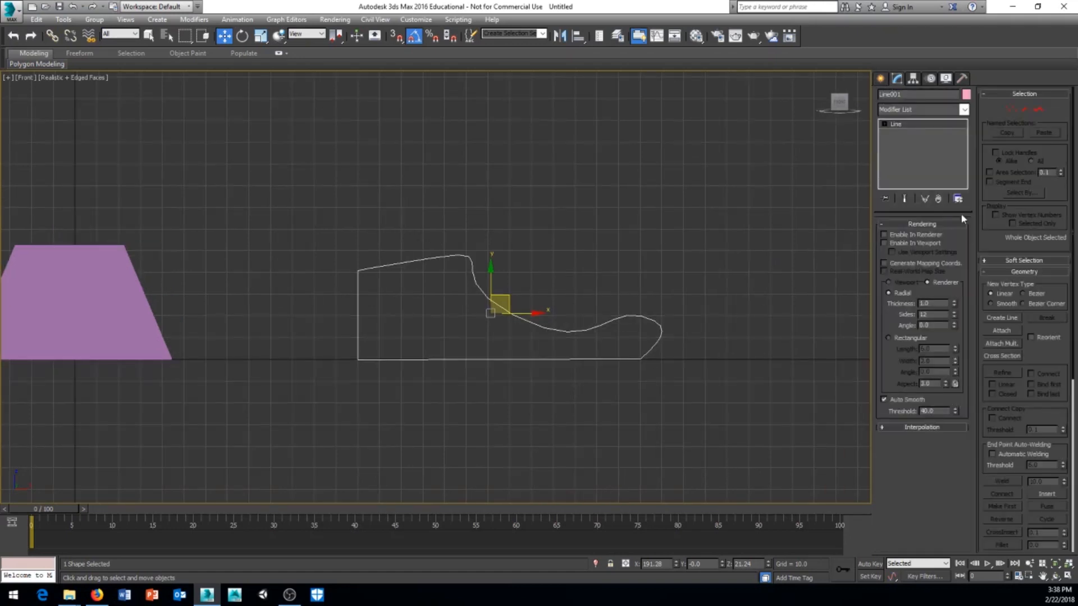
# At vertex level of the shoe-shaped line, rotate the Bezier handles of the upper vertex beside the heel's top corner
pyautogui.click(1009, 110)
pyautogui.moveTo(291, 229); pyautogui.dragTo(359, 301)
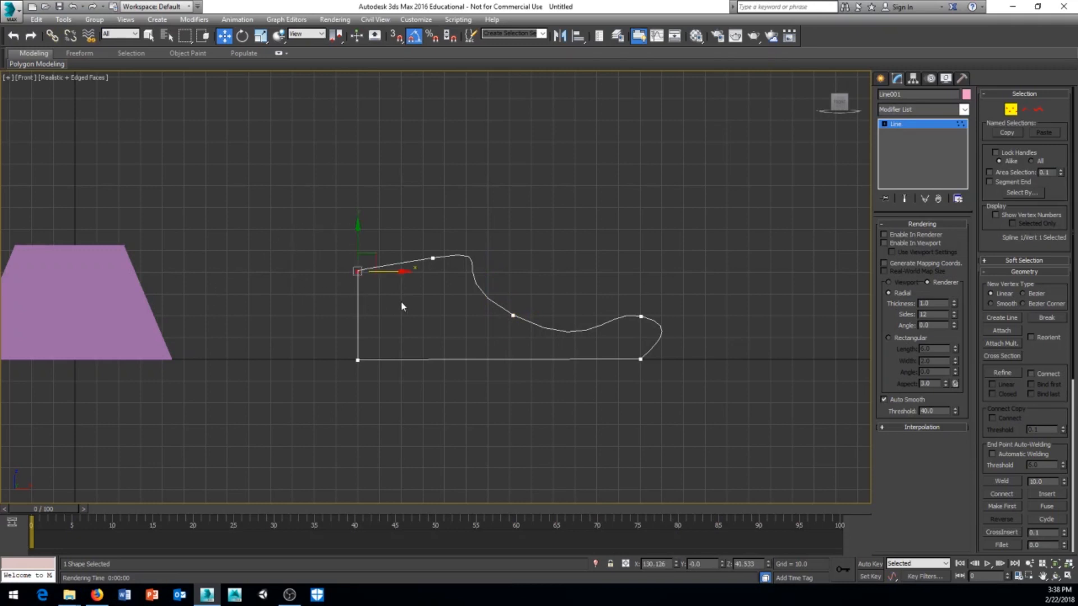
pyautogui.moveTo(436, 238); pyautogui.dragTo(443, 280)
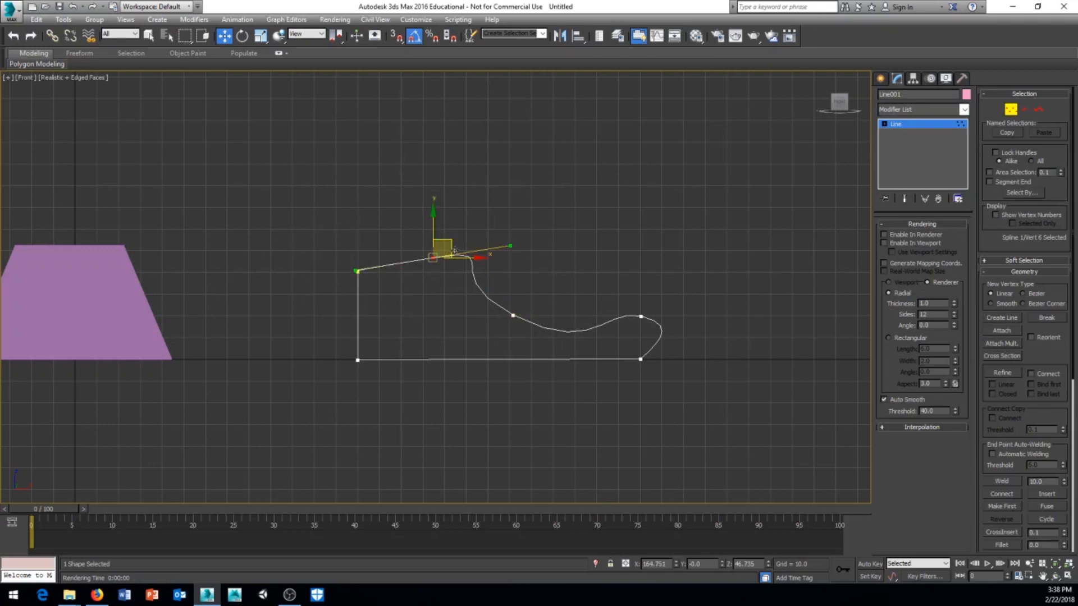
pyautogui.rightClick(458, 223)
pyautogui.click(505, 245)
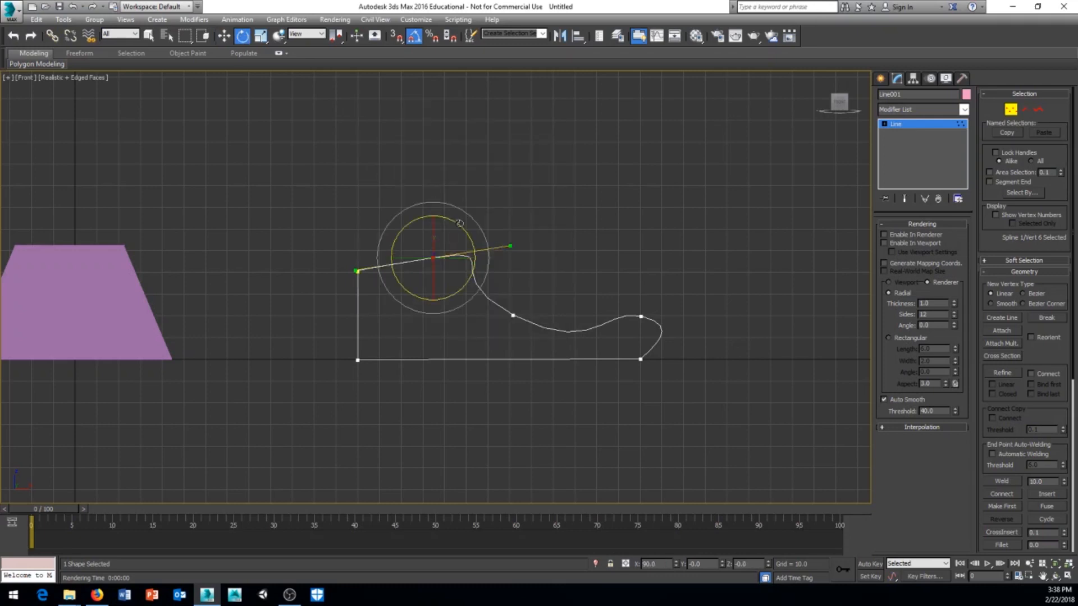
pyautogui.moveTo(459, 223); pyautogui.dragTo(462, 226)
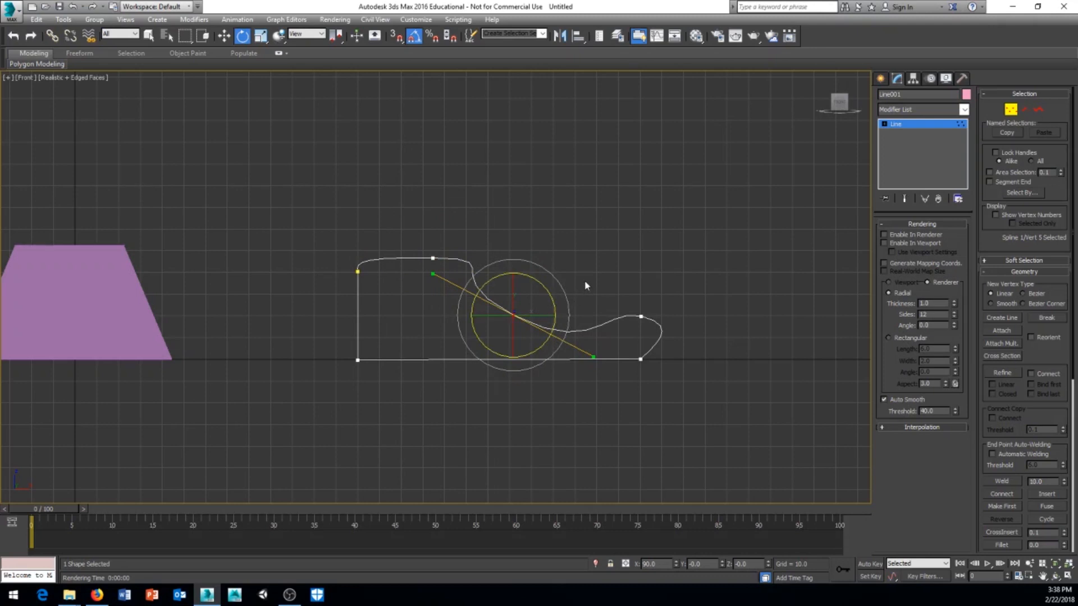
# Change the instep vertex of the profile to the Smooth type
pyautogui.rightClick(513, 315)
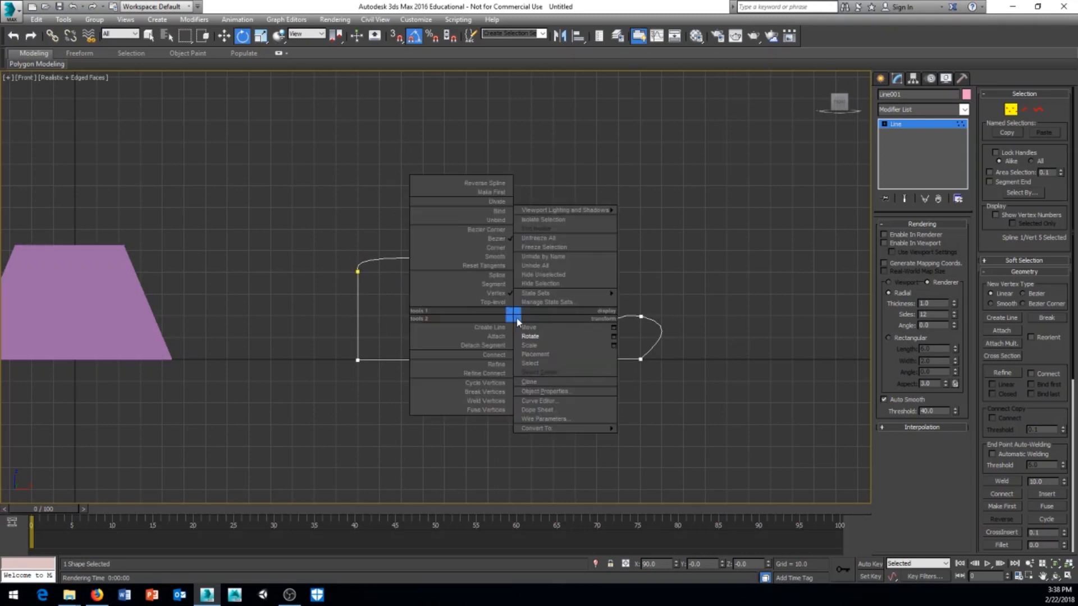
pyautogui.click(492, 256)
pyautogui.moveTo(520, 311); pyautogui.dragTo(509, 289, button='middle')
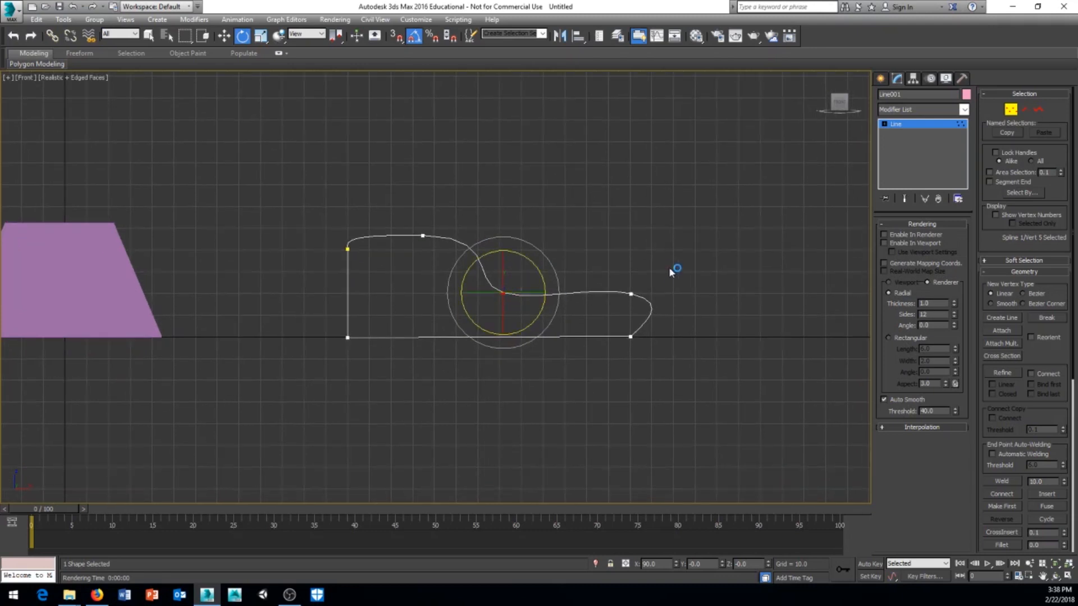
pyautogui.moveTo(654, 275); pyautogui.dragTo(618, 303)
pyautogui.moveTo(587, 332); pyautogui.dragTo(576, 344, button='middle')
pyautogui.scroll(3, 575, 344)
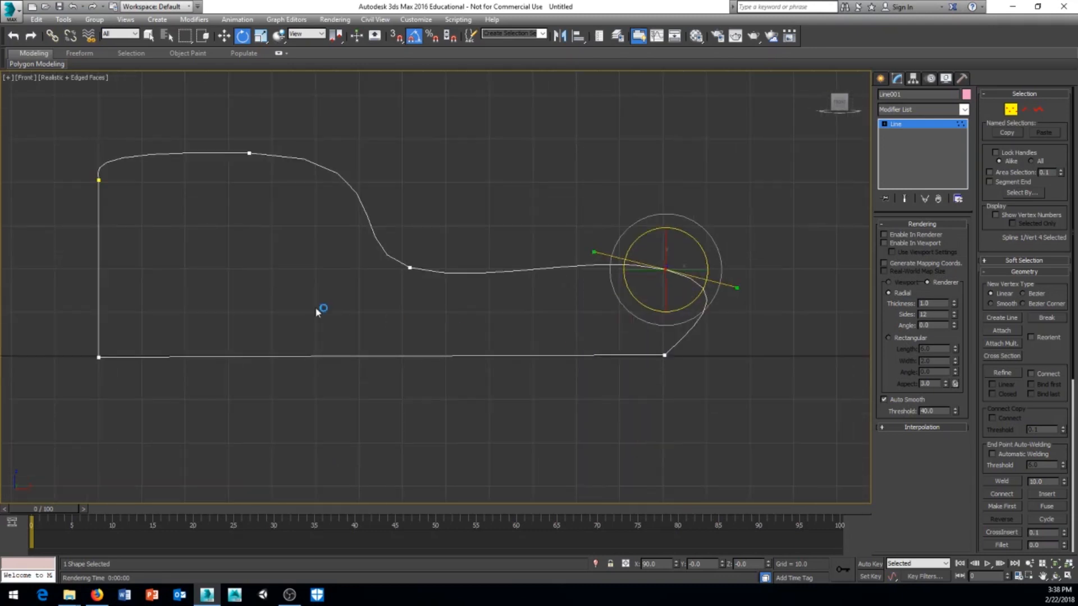
# Change the heel's top corner vertex and the neighbouring upper vertex to the Corner type
pyautogui.moveTo(321, 309); pyautogui.dragTo(433, 335, button='middle')
pyautogui.moveTo(213, 176); pyautogui.dragTo(311, 278)
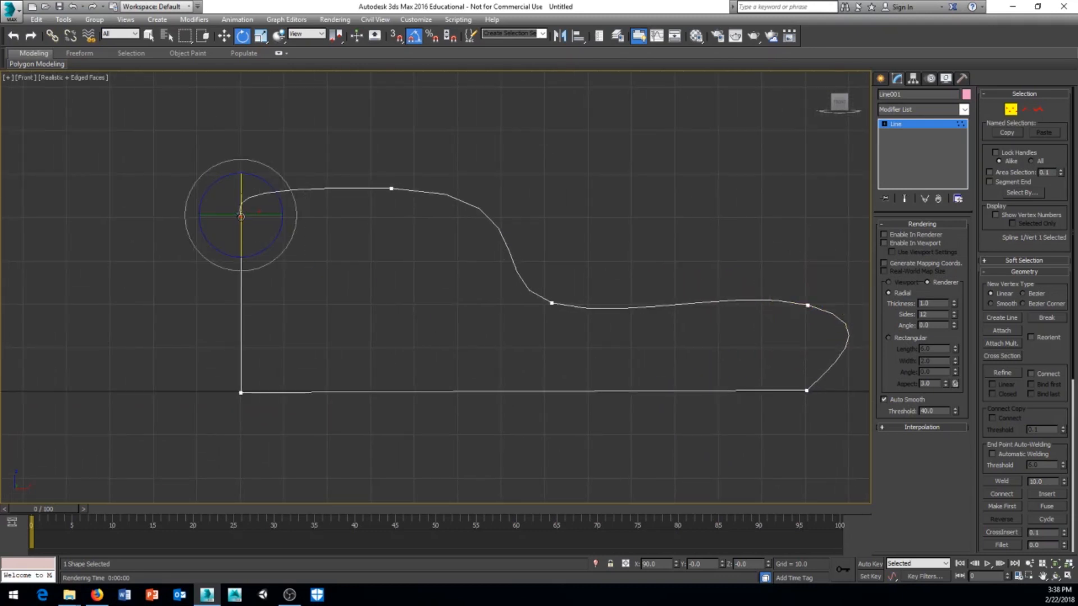
pyautogui.rightClick(239, 214)
pyautogui.click(223, 148)
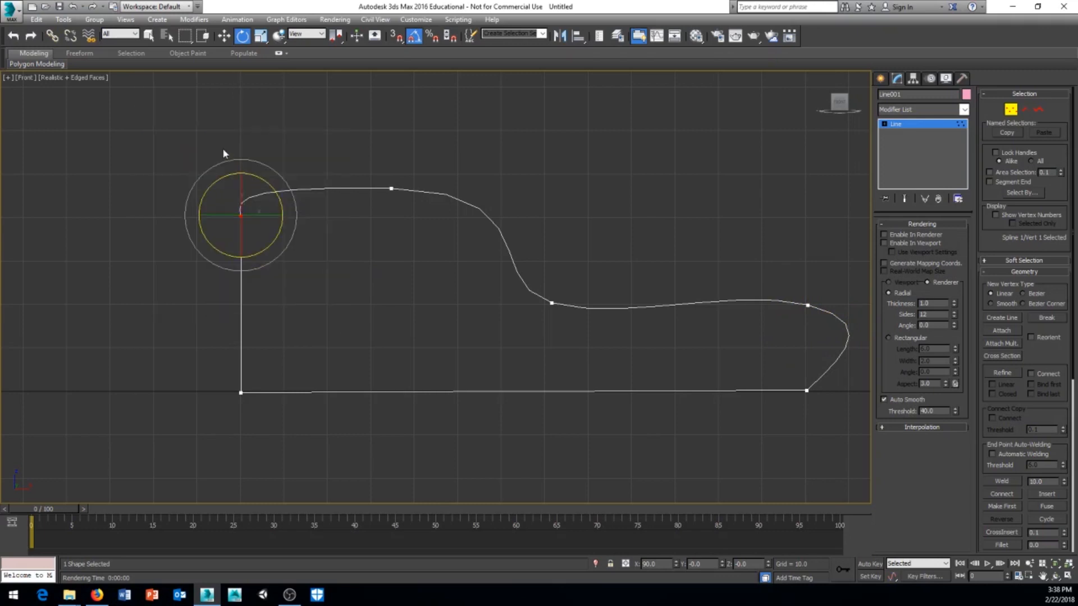
pyautogui.moveTo(265, 246); pyautogui.dragTo(336, 287, button='middle')
pyautogui.scroll(2, 287, 260)
pyautogui.click(433, 163)
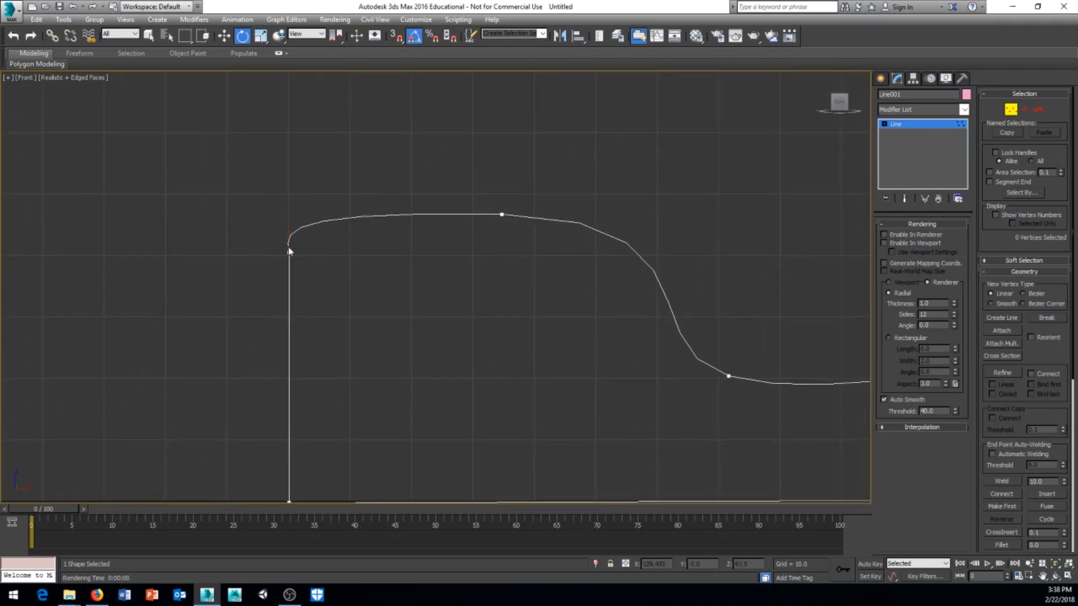
pyautogui.moveTo(214, 178); pyautogui.dragTo(578, 310)
pyautogui.rightClick(291, 254)
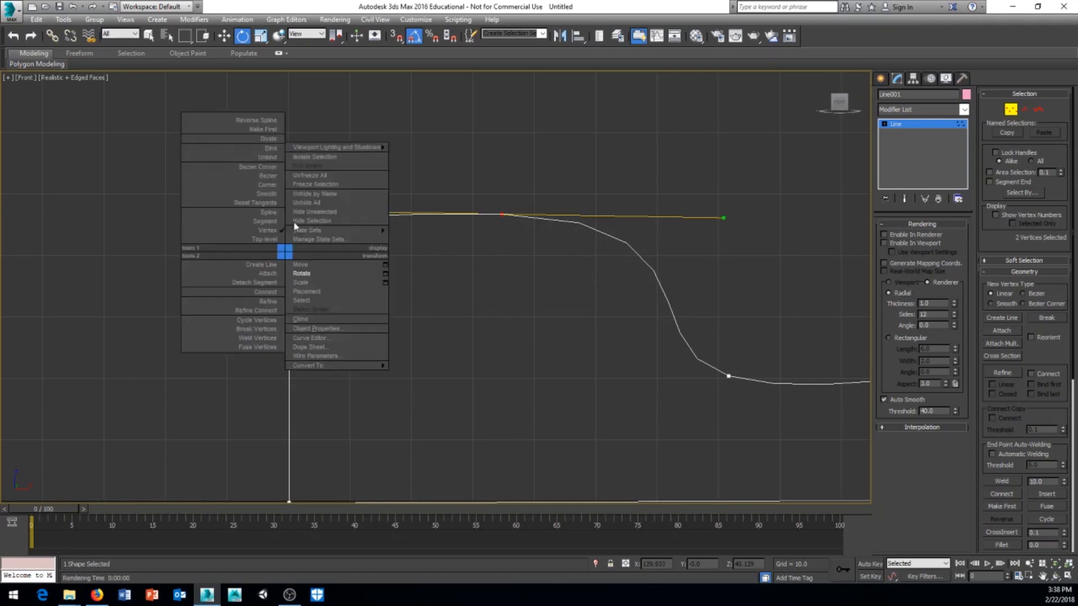
pyautogui.click(228, 184)
pyautogui.moveTo(302, 272); pyautogui.dragTo(308, 255, button='middle')
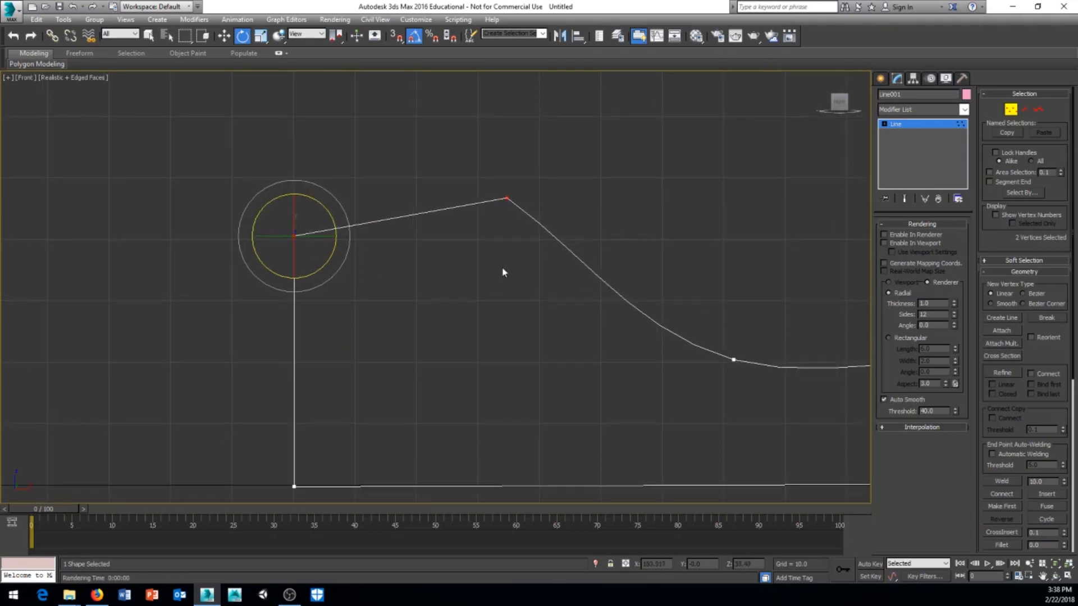
# Change only the upper vertex between the heel corner and instep to Smooth, and leave vertex editing
pyautogui.click(506, 199)
pyautogui.rightClick(503, 198)
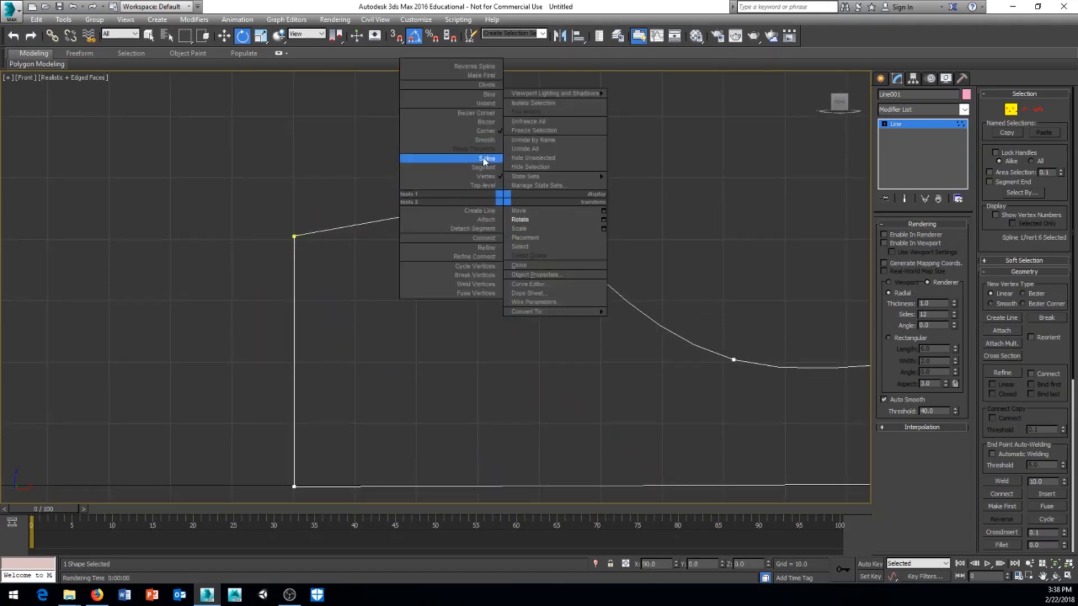
pyautogui.click(484, 140)
pyautogui.moveTo(472, 271); pyautogui.dragTo(429, 292, button='middle')
pyautogui.scroll(-3, 373, 340)
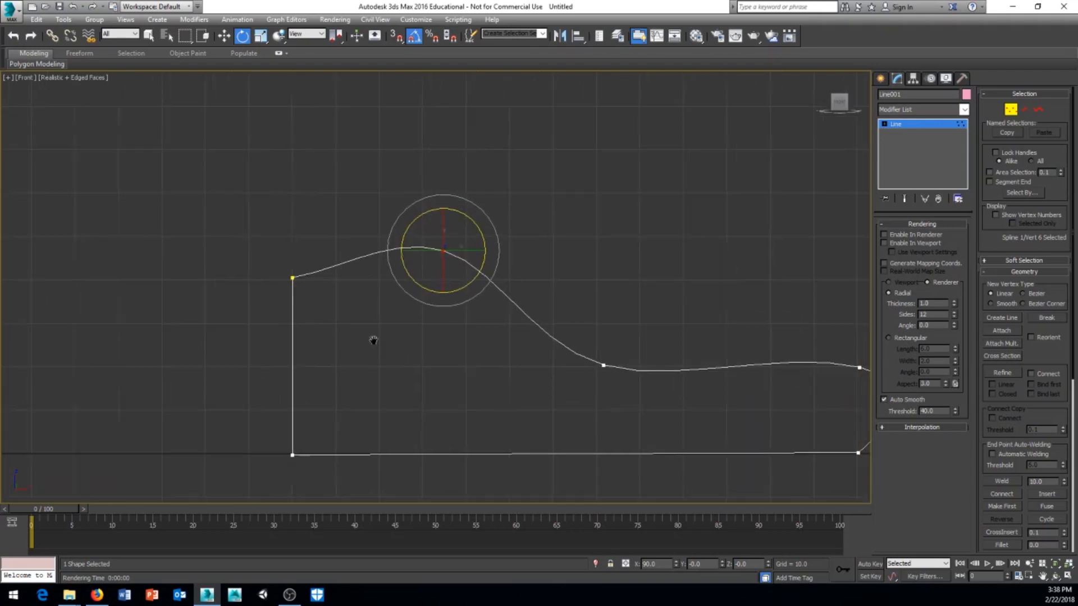
pyautogui.moveTo(373, 340); pyautogui.dragTo(279, 304, button='middle')
pyautogui.moveTo(489, 347); pyautogui.dragTo(519, 365, button='middle')
pyautogui.scroll(-2, 498, 331)
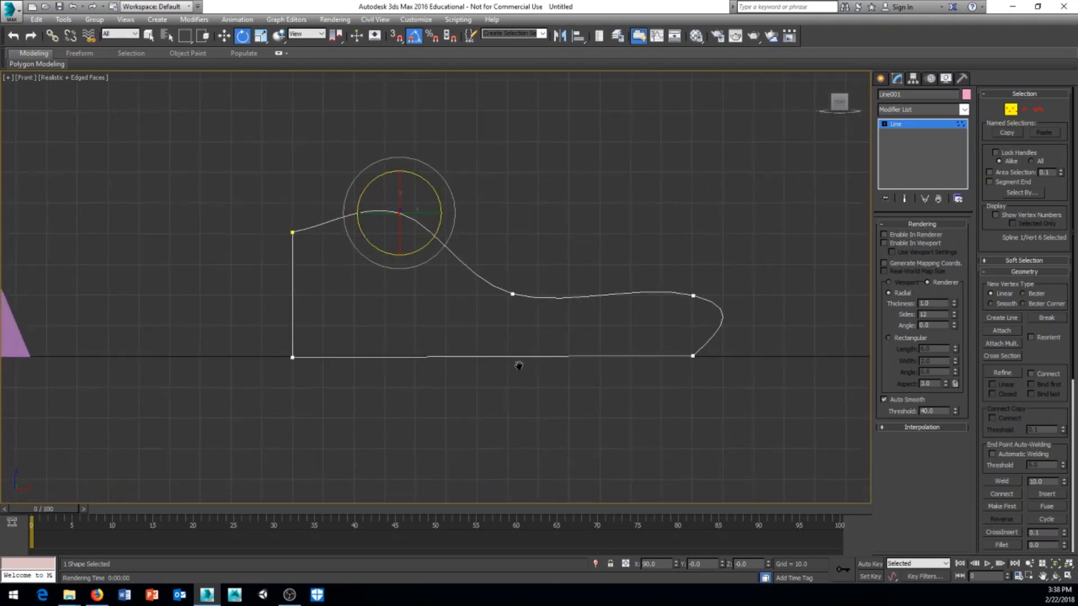
pyautogui.click(916, 125)
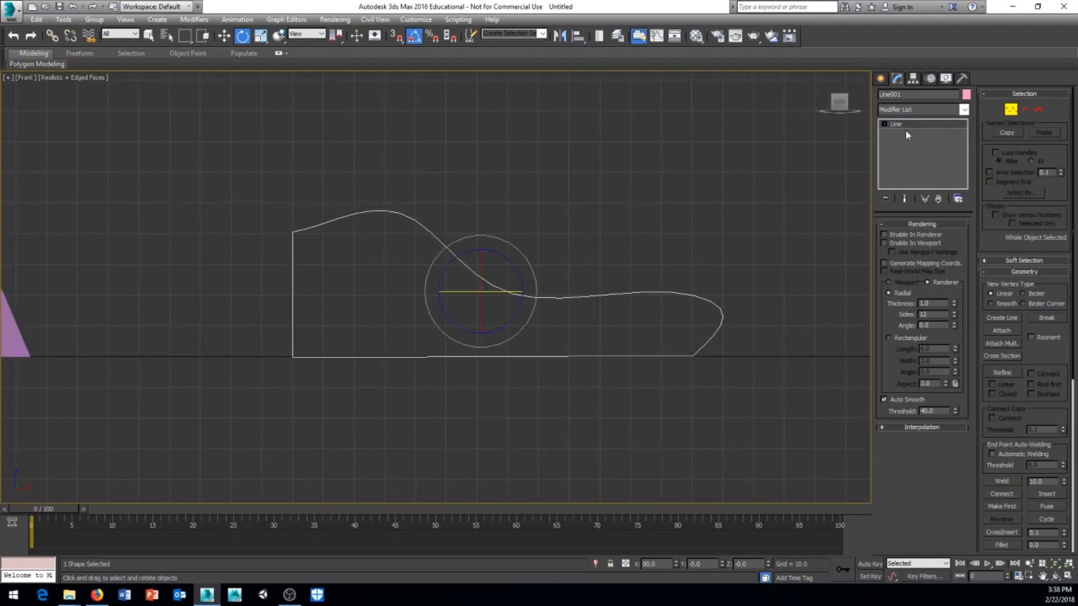
# Apply a Lathe modifier to the closed line about its central pivot and examine the revolved shape in perspective
pyautogui.moveTo(640, 233); pyautogui.dragTo(602, 172, button='middle')
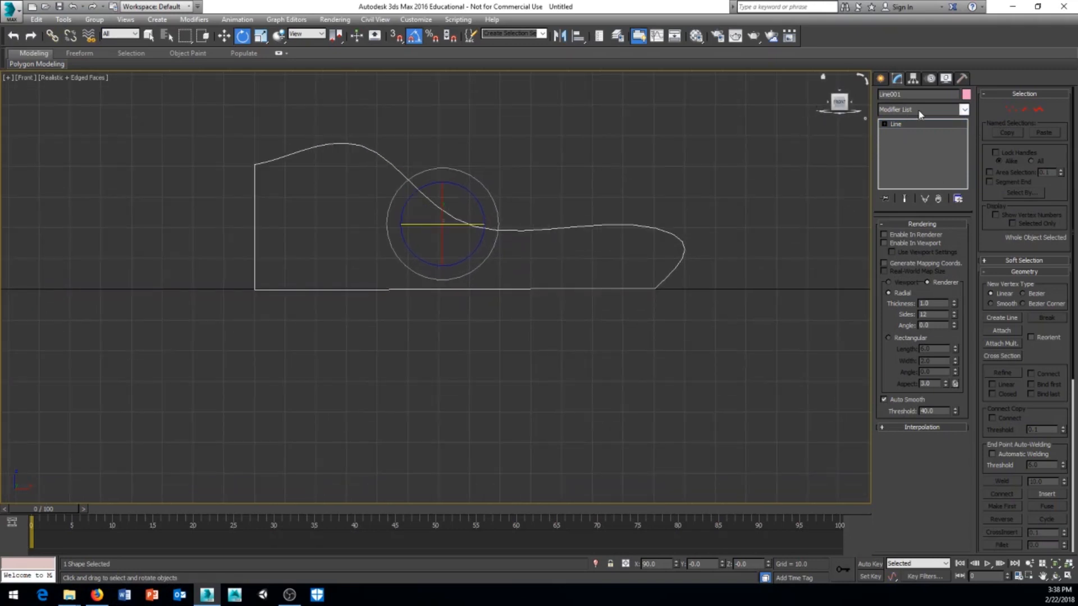
pyautogui.click(964, 110)
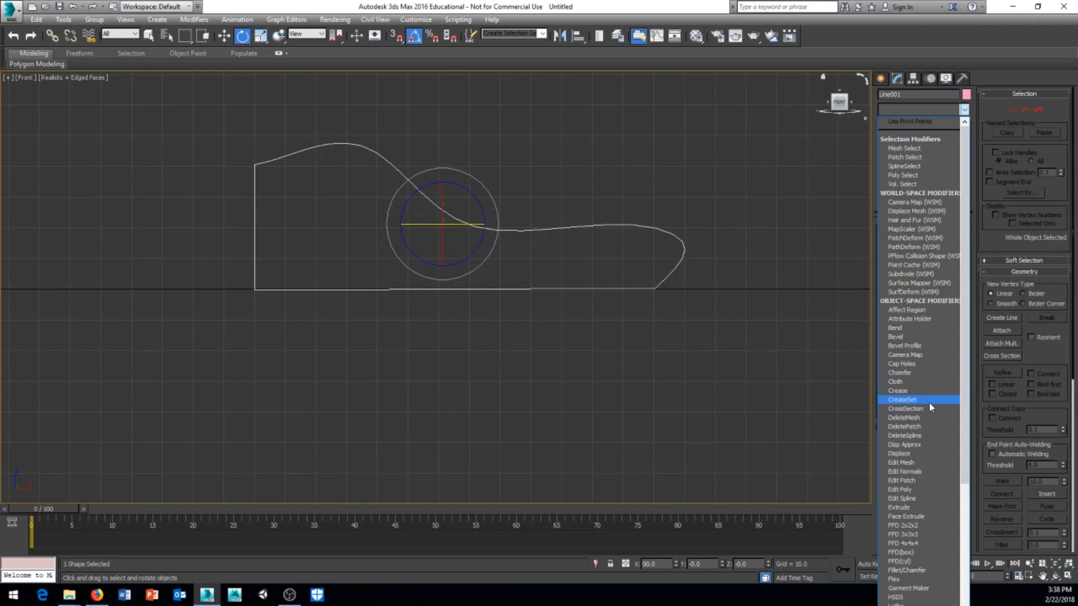
pyautogui.scroll(-6, 929, 403)
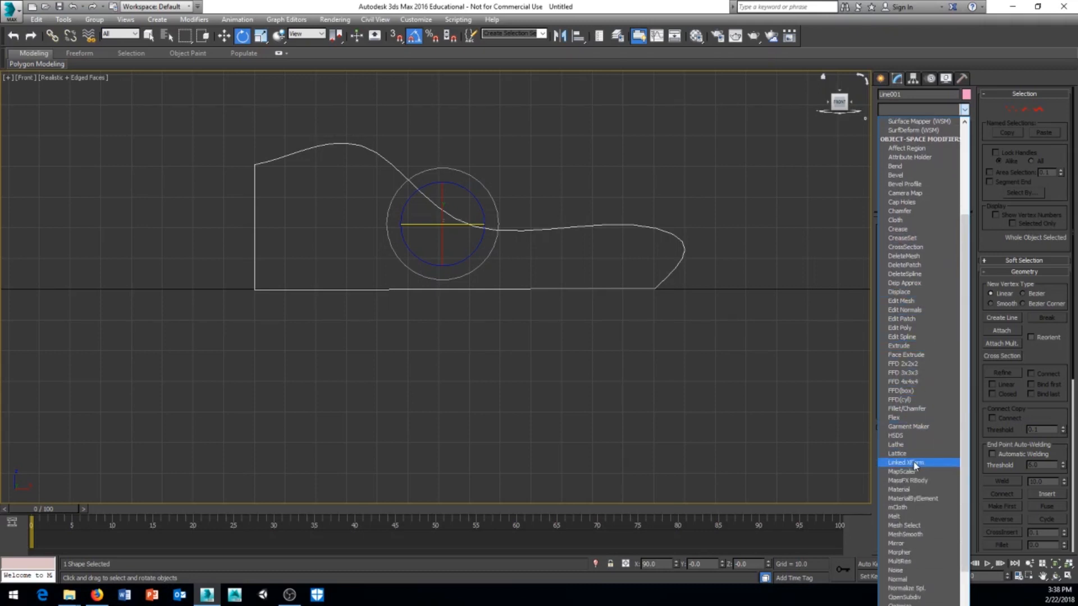
pyautogui.click(906, 443)
pyautogui.press('p')
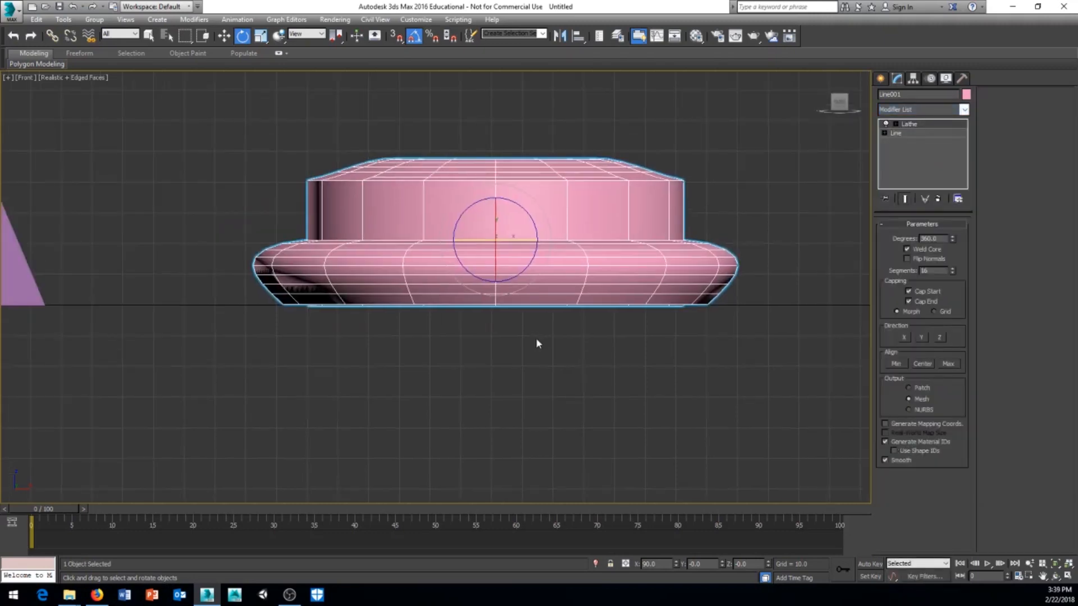
pyautogui.scroll(4, 528, 329)
pyautogui.moveTo(527, 328)
pyautogui.keyDown('alt'); pyautogui.mouseDown(button='middle')
pyautogui.moveTo(477, 312)
pyautogui.moveTo(498, 378)
pyautogui.moveTo(534, 311)
pyautogui.moveTo(534, 368)
pyautogui.moveTo(538, 321)
pyautogui.mouseUp(button='middle'); pyautogui.keyUp('alt')
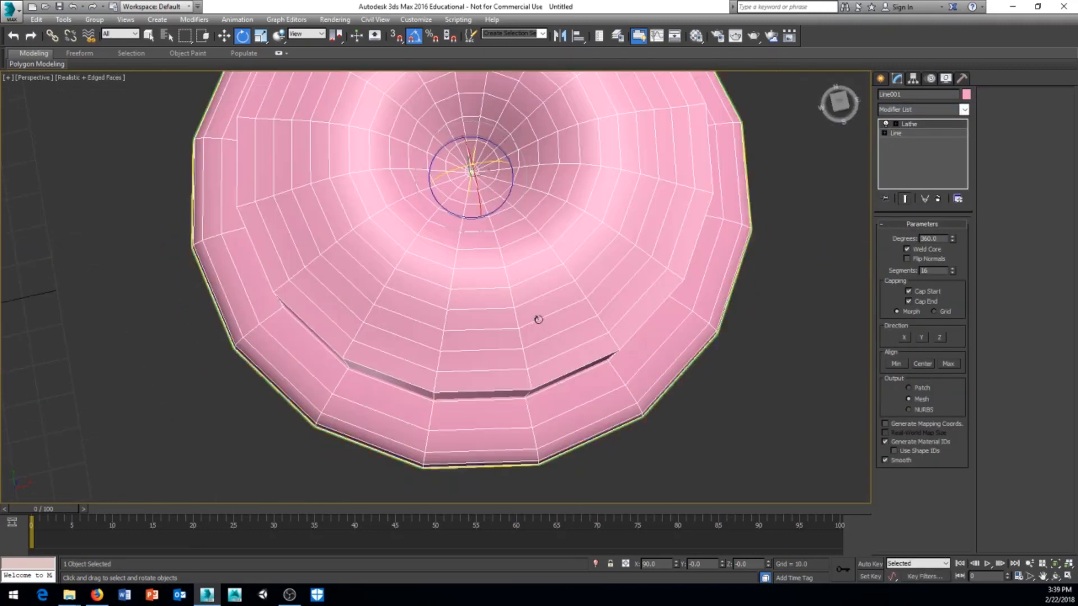
pyautogui.scroll(-4, 575, 297)
pyautogui.keyDown('alt'); pyautogui.moveTo(572, 359); pyautogui.dragTo(519, 232, button='middle'); pyautogui.keyUp('alt')
pyautogui.scroll(3, 517, 329)
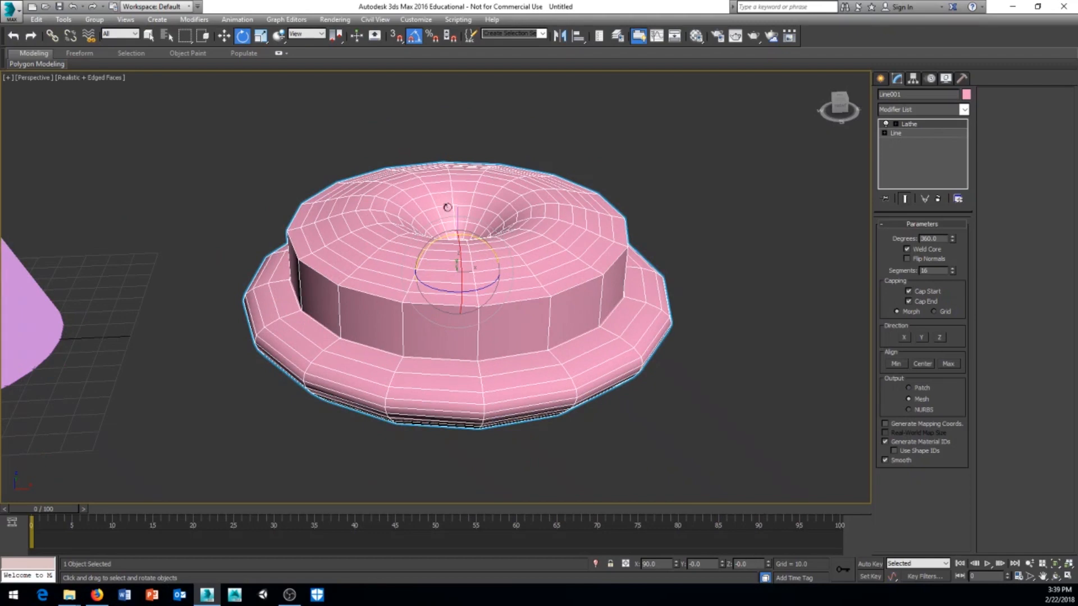
pyautogui.keyDown('alt'); pyautogui.moveTo(480, 315); pyautogui.dragTo(538, 341, button='middle'); pyautogui.keyUp('alt')
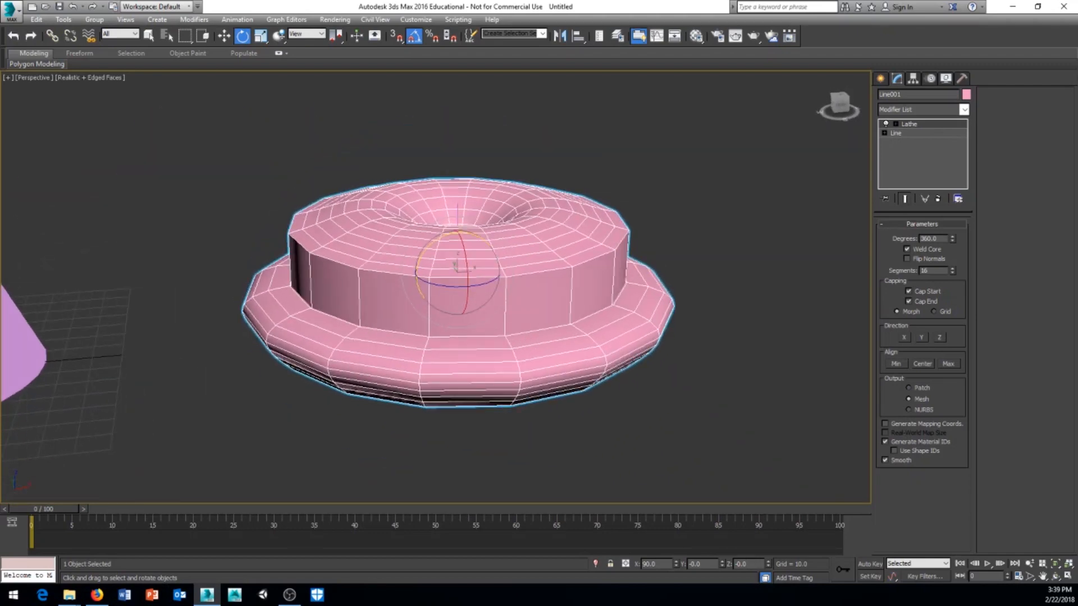
# Delete the Lathe modifier from the line and return to the front view
pyautogui.rightClick(923, 127)
pyautogui.click(943, 142)
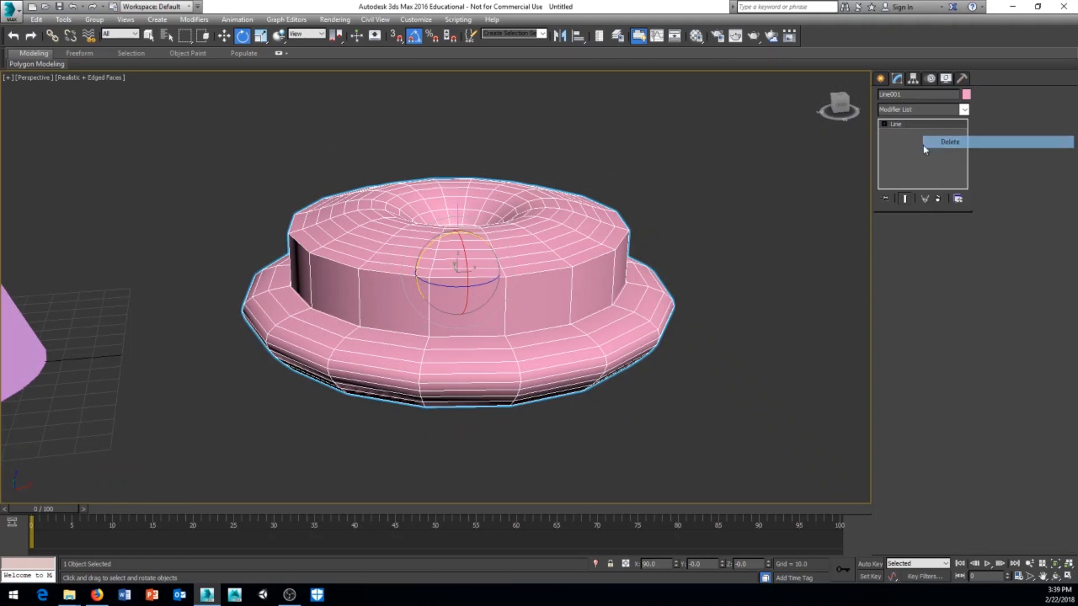
pyautogui.keyDown('alt'); pyautogui.moveTo(661, 268); pyautogui.dragTo(584, 298, button='middle'); pyautogui.keyUp('alt')
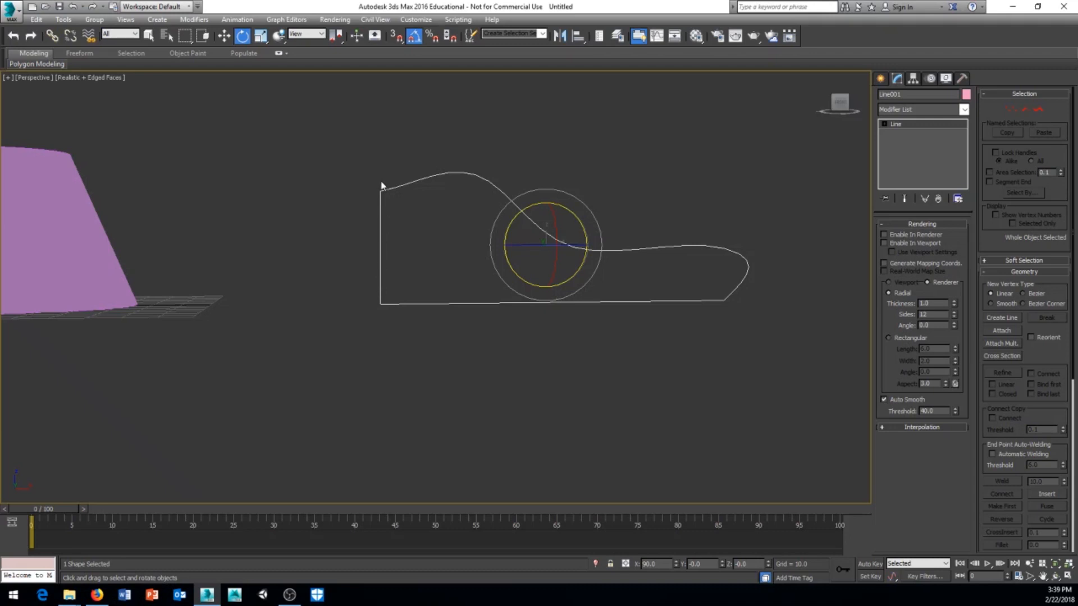
pyautogui.keyDown('alt'); pyautogui.moveTo(378, 251); pyautogui.dragTo(484, 316, button='middle'); pyautogui.keyUp('alt')
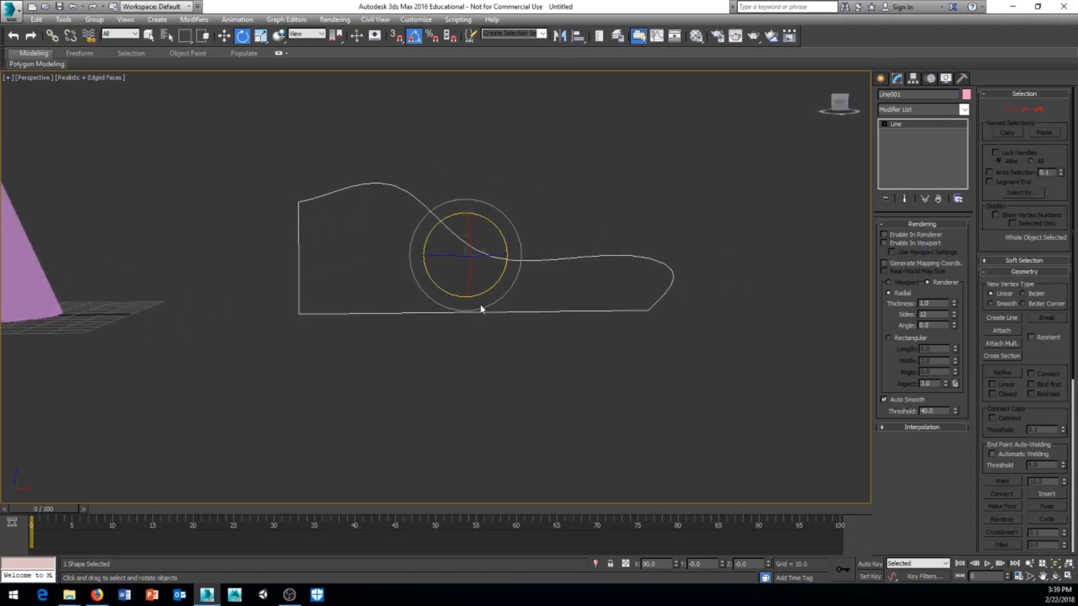
pyautogui.moveTo(483, 221)
pyautogui.keyDown('alt'); pyautogui.mouseDown(button='middle')
pyautogui.moveTo(519, 174)
pyautogui.moveTo(490, 215)
pyautogui.mouseUp(button='middle'); pyautogui.keyUp('alt')
pyautogui.keyDown('alt'); pyautogui.moveTo(456, 266); pyautogui.dragTo(484, 296, button='middle'); pyautogui.keyUp('alt')
pyautogui.press('f')
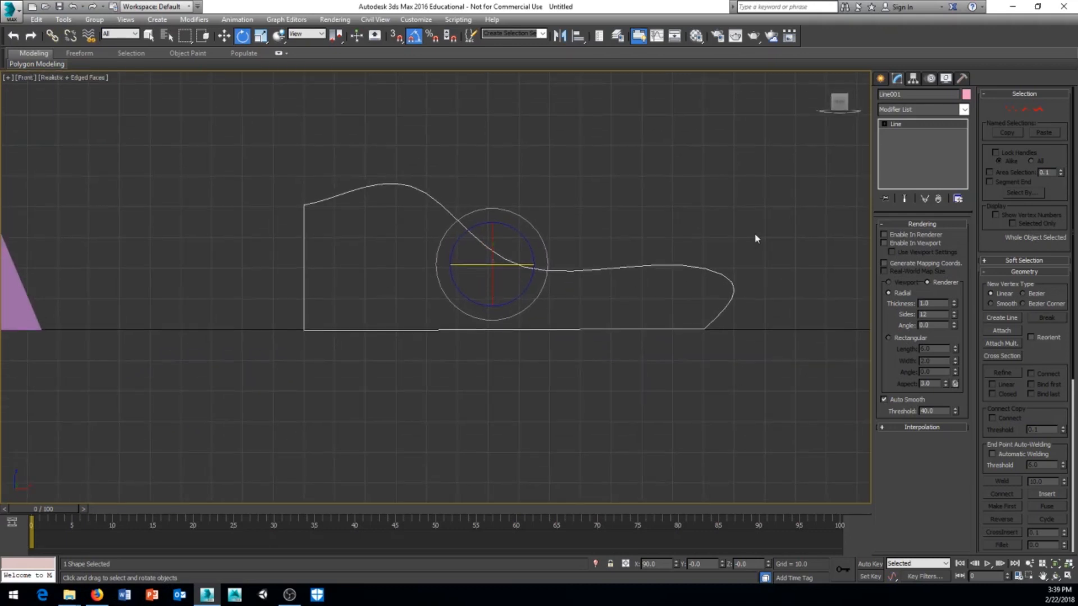
# Move only the line's pivot about 61 units horizontally onto the profile's straight vertical edge
pyautogui.click(914, 80)
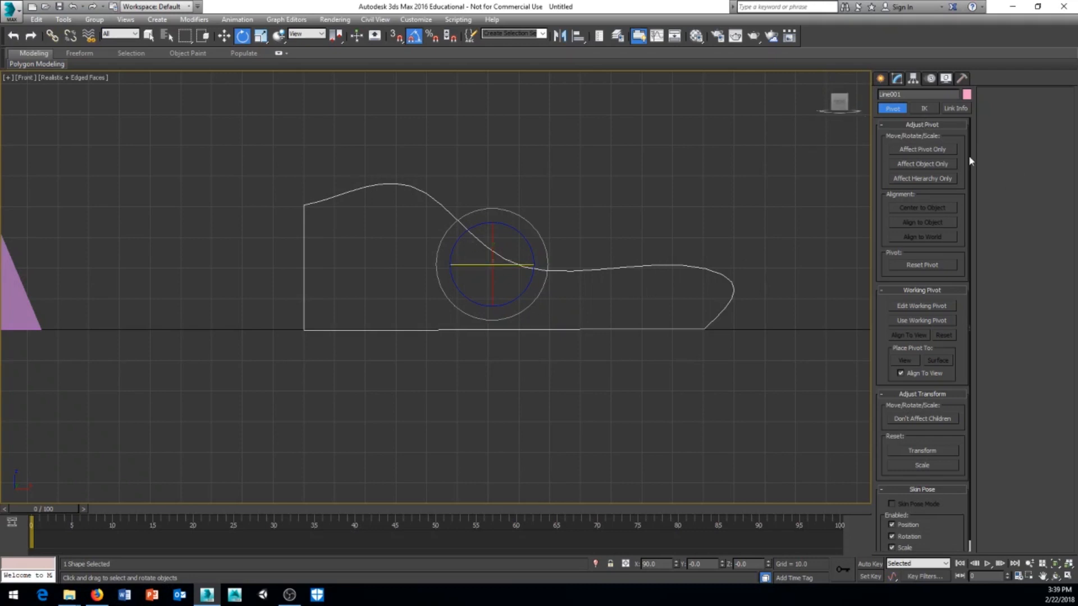
pyautogui.click(919, 149)
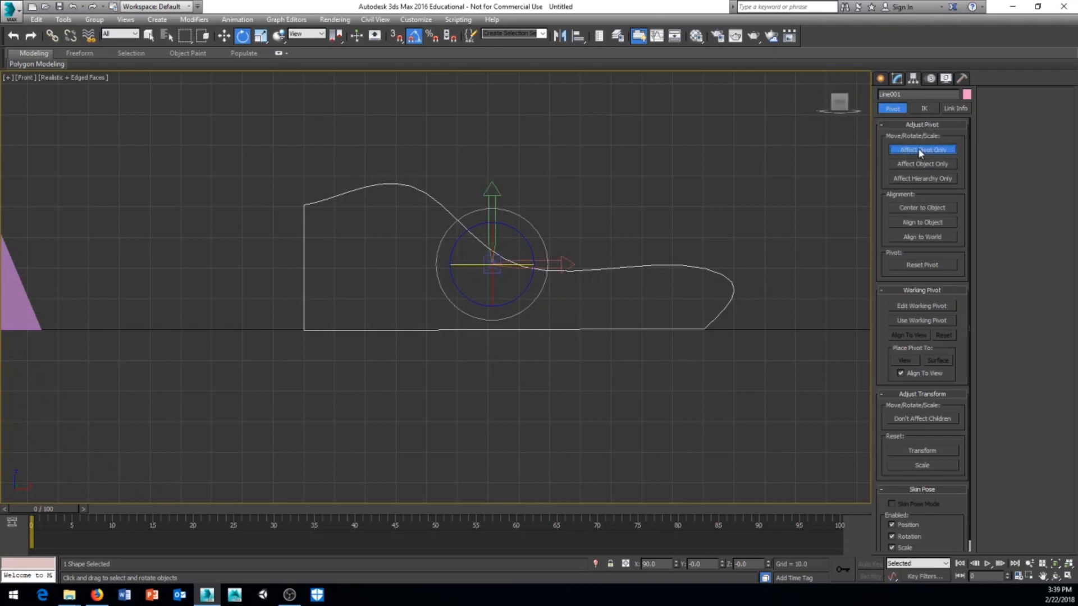
pyautogui.rightClick(570, 185)
pyautogui.click(601, 203)
pyautogui.moveTo(543, 228); pyautogui.dragTo(637, 247, button='middle')
pyautogui.rightClick(583, 211)
pyautogui.click(602, 224)
pyautogui.moveTo(611, 264); pyautogui.dragTo(422, 271)
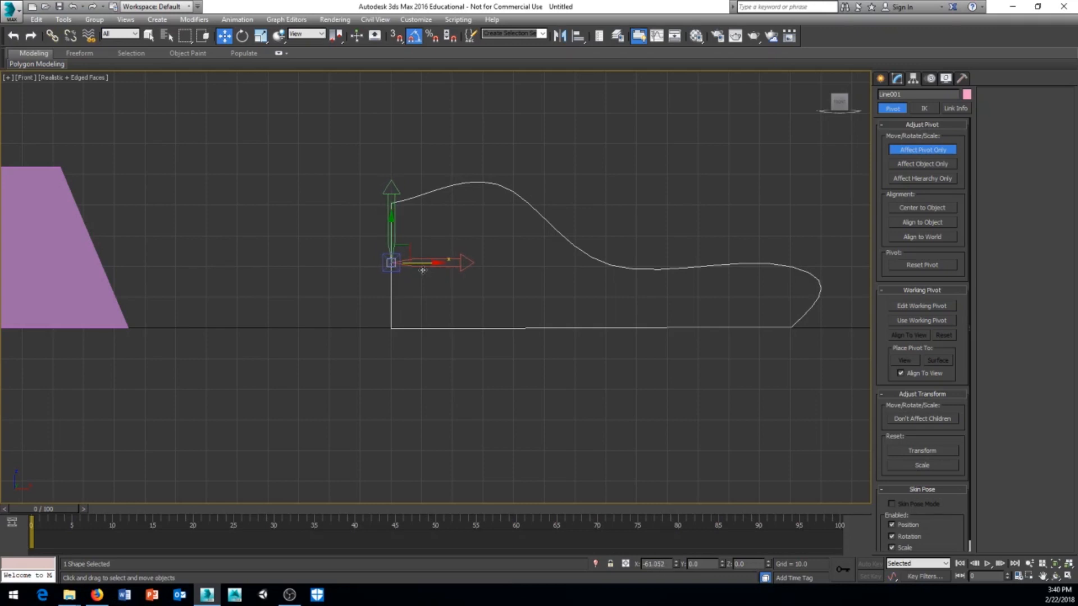
pyautogui.moveTo(423, 271); pyautogui.dragTo(423, 271)
pyautogui.click(920, 149)
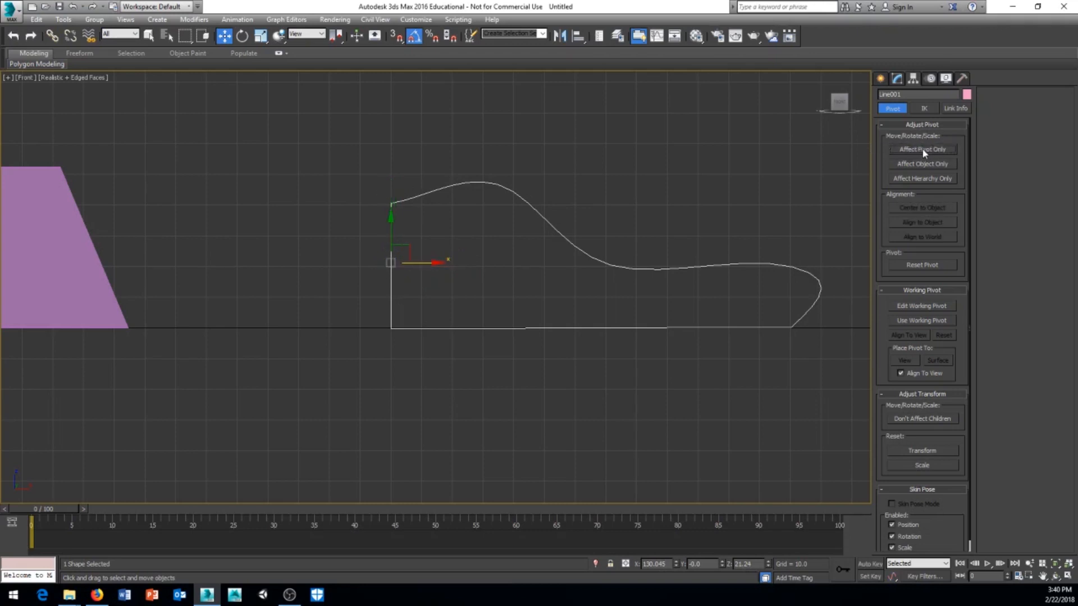
# Lathe the profile about its repositioned pivot on the vertical edge and switch to the perspective view
pyautogui.click(897, 79)
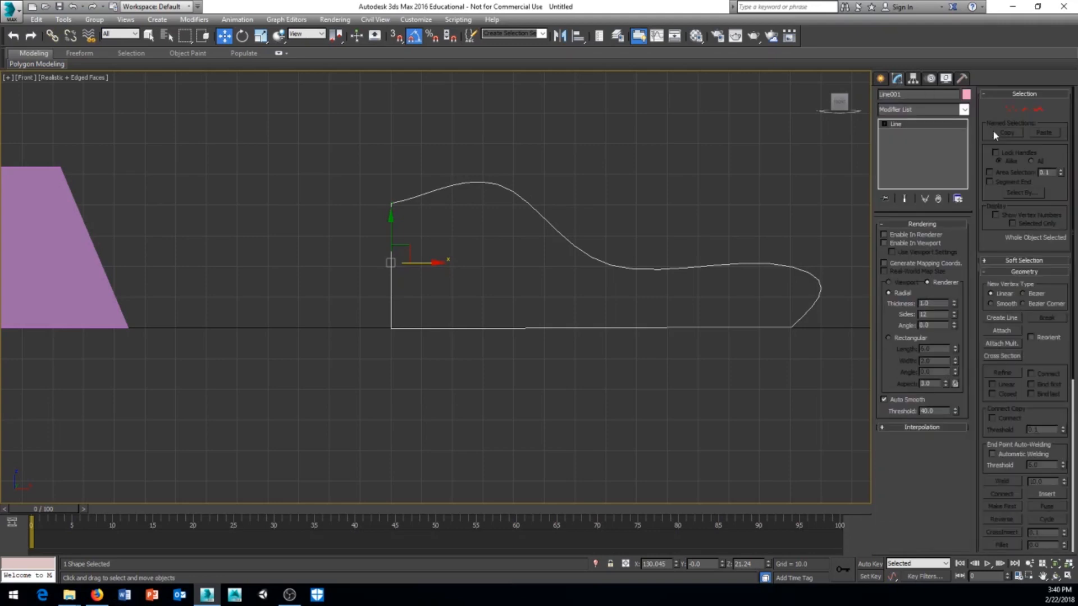
pyautogui.click(964, 110)
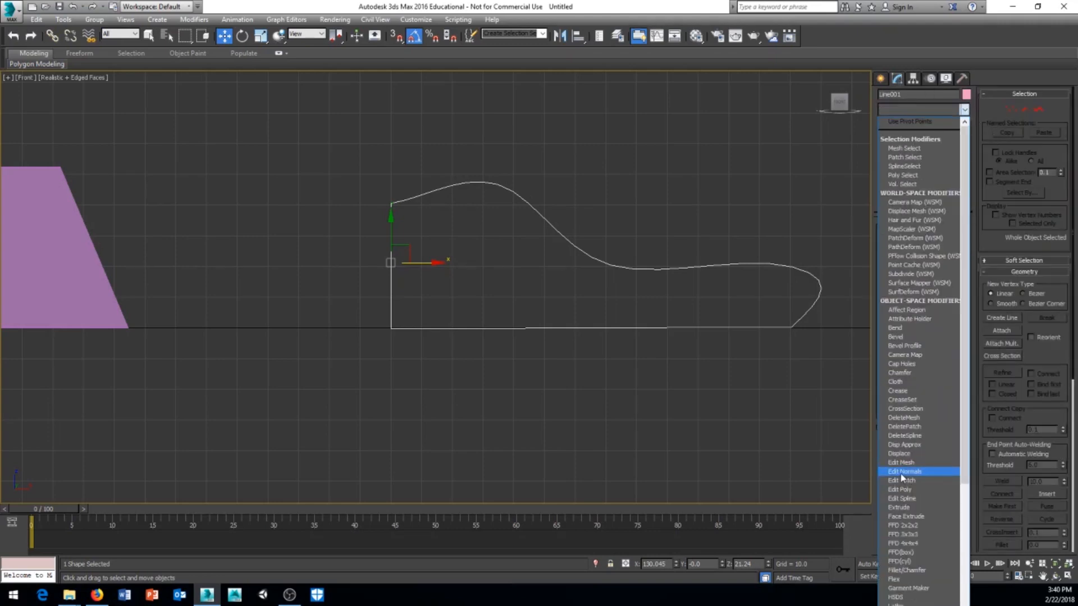
pyautogui.scroll(-14, 902, 477)
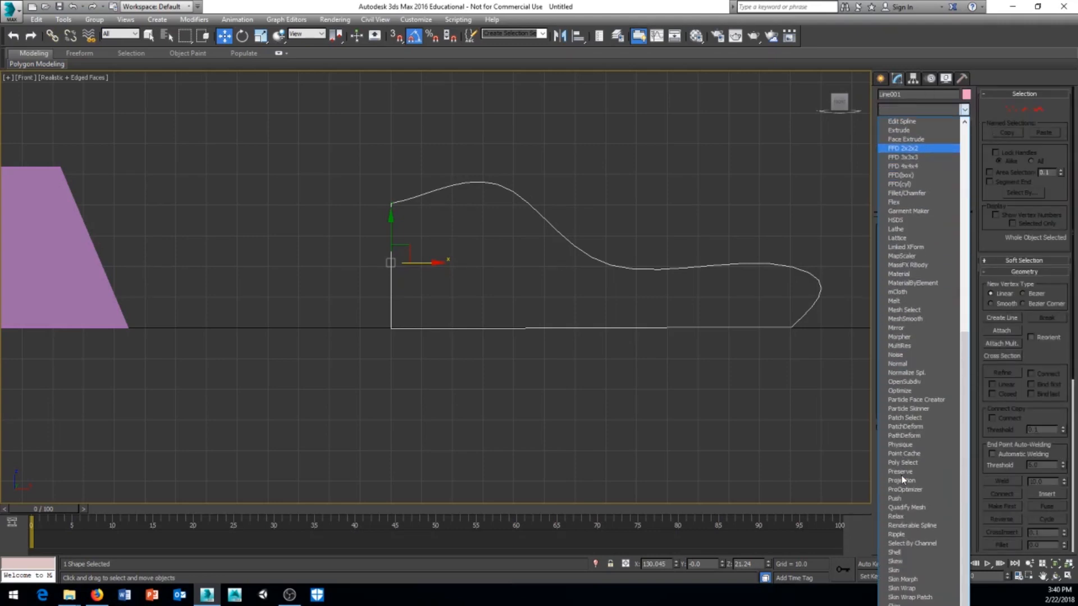
pyautogui.click(896, 229)
pyautogui.moveTo(596, 421); pyautogui.dragTo(589, 413, button='middle')
pyautogui.press('p')
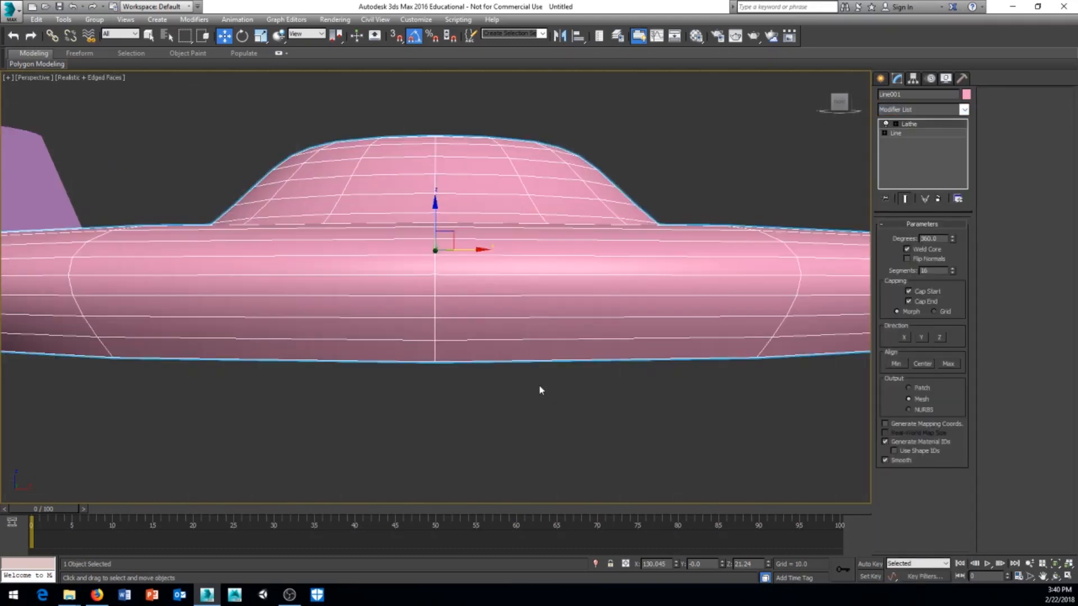
# Compare the Lathe modifier's X, Y and Z directions on the revolved profile, ending on the Y direction
pyautogui.moveTo(539, 388); pyautogui.dragTo(542, 412, button='middle')
pyautogui.scroll(-5, 551, 355)
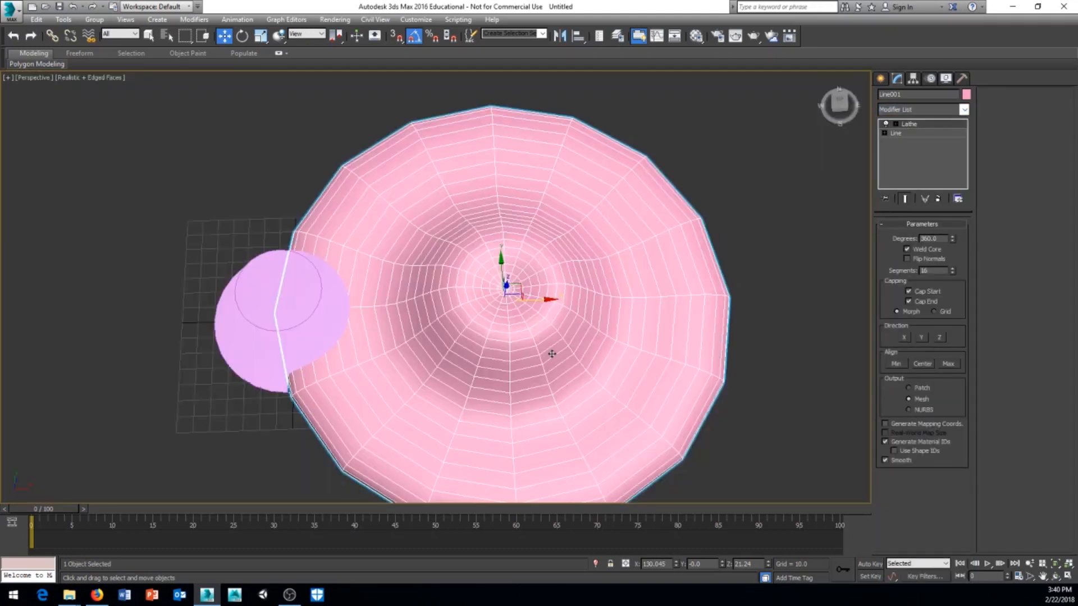
pyautogui.keyDown('alt'); pyautogui.moveTo(551, 354); pyautogui.dragTo(538, 411, button='middle'); pyautogui.keyUp('alt')
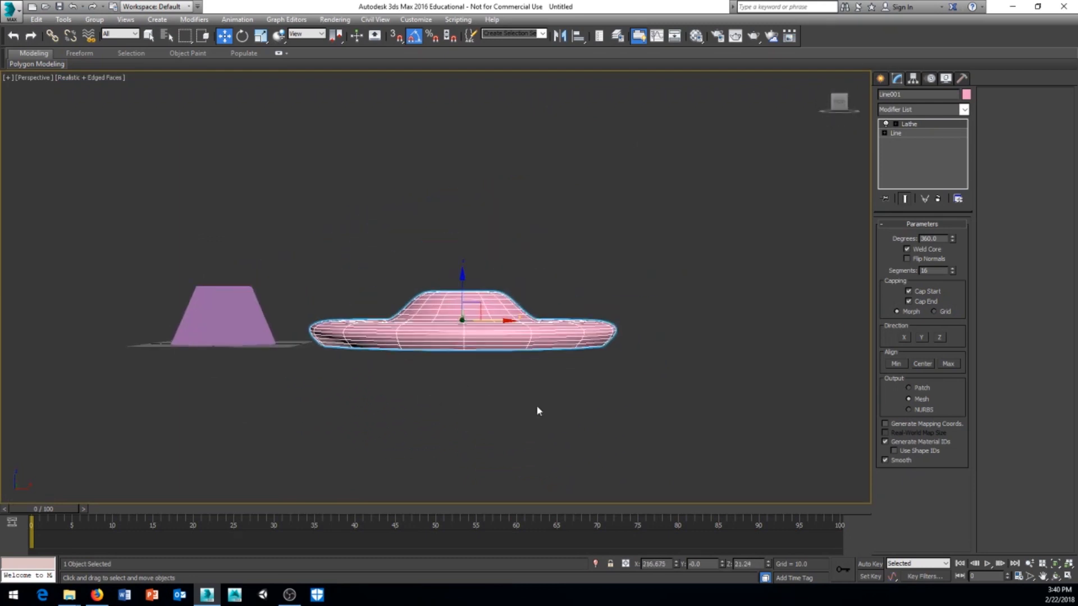
pyautogui.click(904, 338)
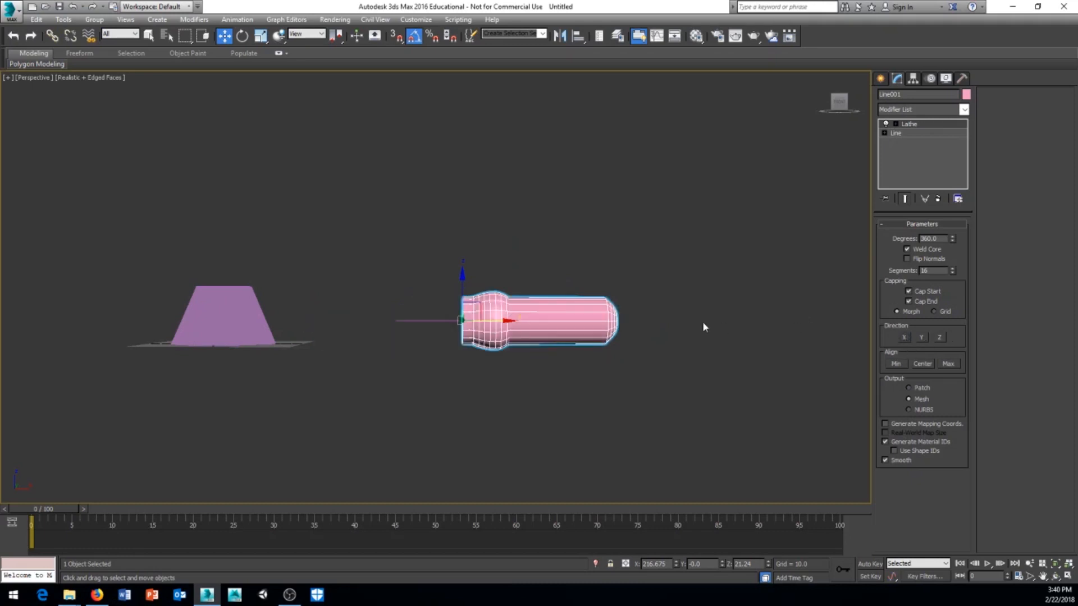
pyautogui.keyDown('alt'); pyautogui.moveTo(705, 327); pyautogui.dragTo(697, 354, button='middle'); pyautogui.keyUp('alt')
pyautogui.click(922, 337)
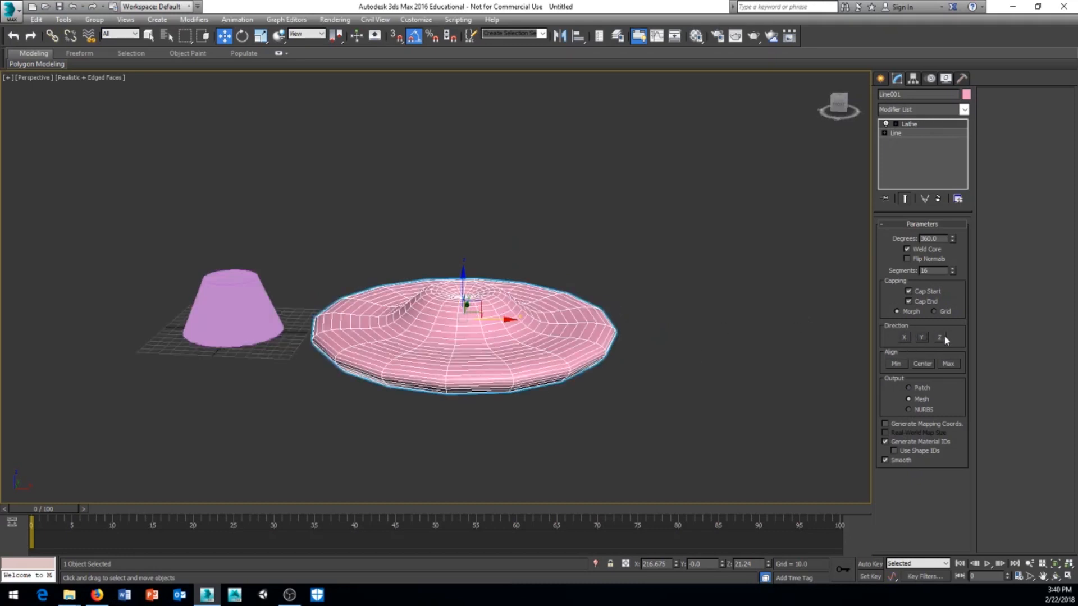
pyautogui.click(942, 338)
pyautogui.moveTo(557, 437)
pyautogui.keyDown('alt'); pyautogui.mouseDown(button='middle')
pyautogui.moveTo(563, 373)
pyautogui.moveTo(483, 404)
pyautogui.moveTo(562, 420)
pyautogui.mouseUp(button='middle'); pyautogui.keyUp('alt')
pyautogui.click(923, 338)
pyautogui.keyDown('alt'); pyautogui.moveTo(669, 421); pyautogui.dragTo(550, 399, button='middle'); pyautogui.keyUp('alt')
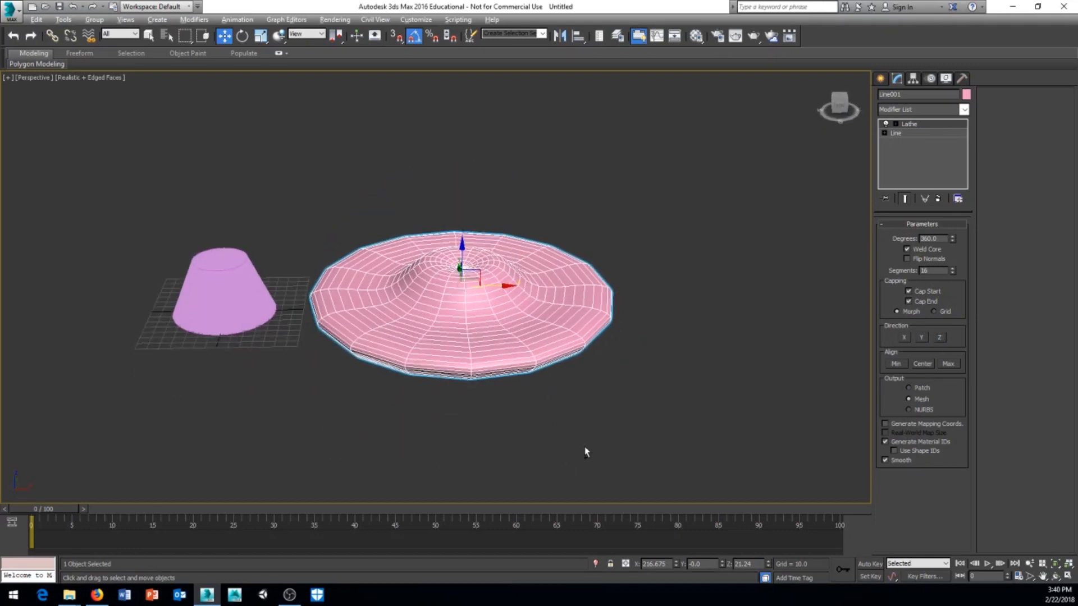
pyautogui.keyDown('alt'); pyautogui.moveTo(586, 452); pyautogui.dragTo(549, 406, button='middle'); pyautogui.keyUp('alt')
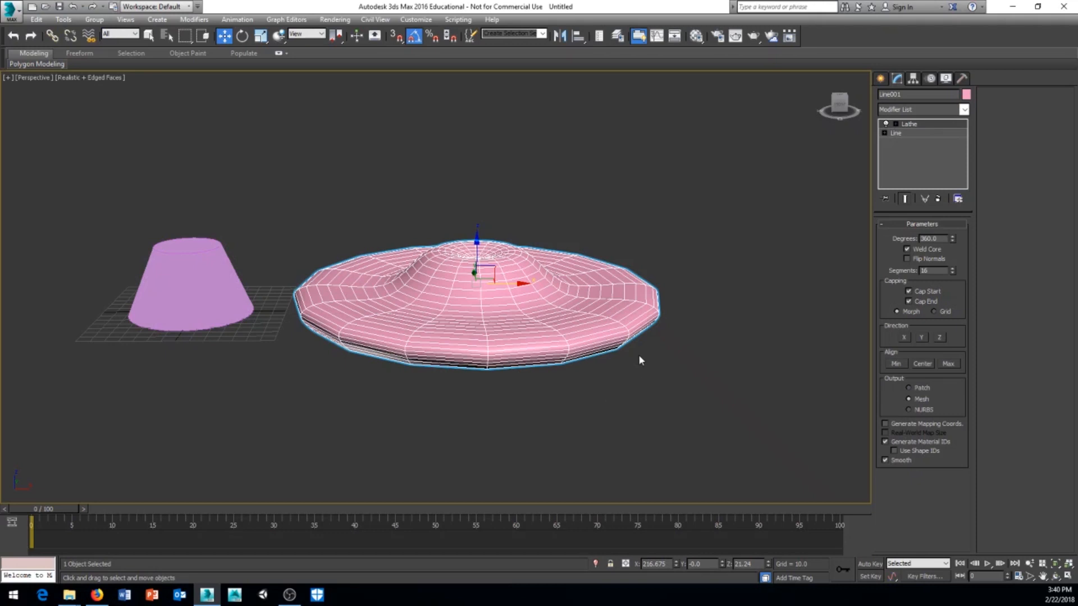
pyautogui.moveTo(633, 374)
pyautogui.mouseDown(button='middle')
pyautogui.moveTo(515, 377)
pyautogui.moveTo(639, 362)
pyautogui.mouseUp(button='middle')
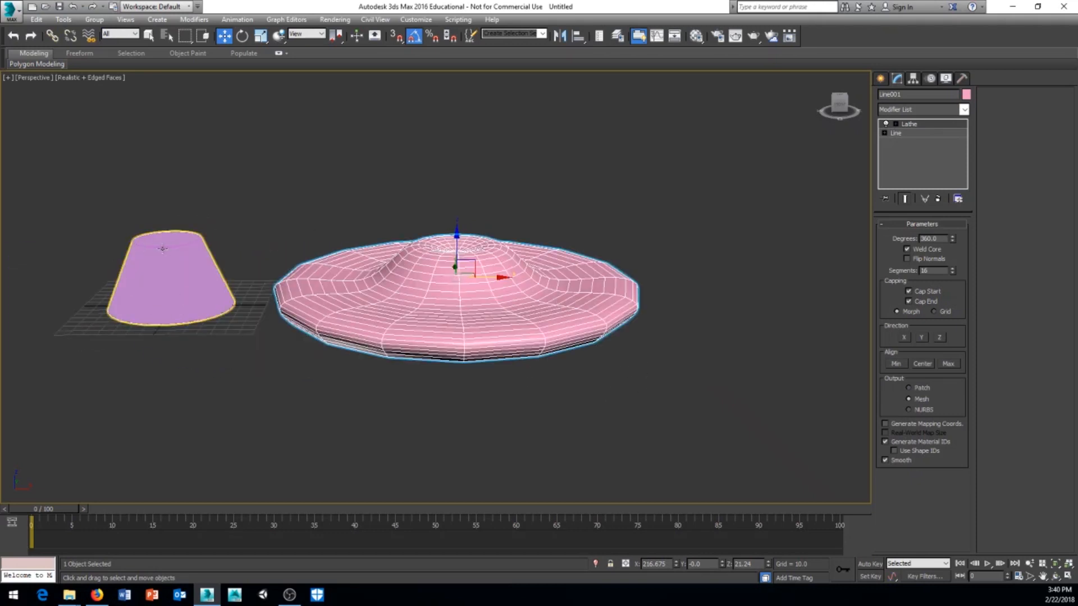
pyautogui.moveTo(161, 249); pyautogui.dragTo(173, 261, button='middle')
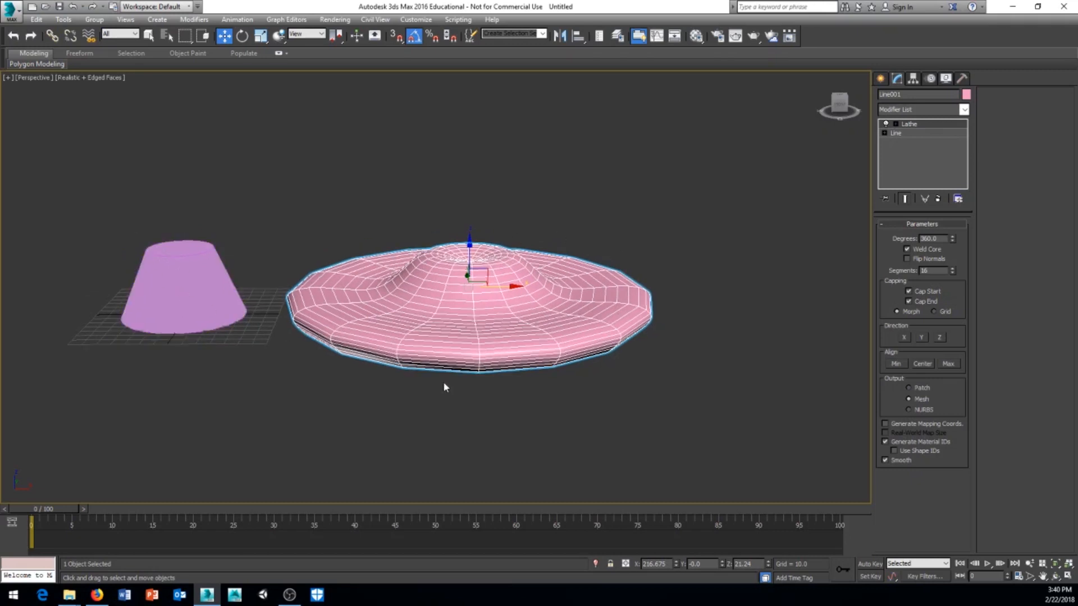
pyautogui.moveTo(442, 333); pyautogui.dragTo(409, 352, button='middle')
pyautogui.moveTo(303, 365); pyautogui.dragTo(453, 348, button='middle')
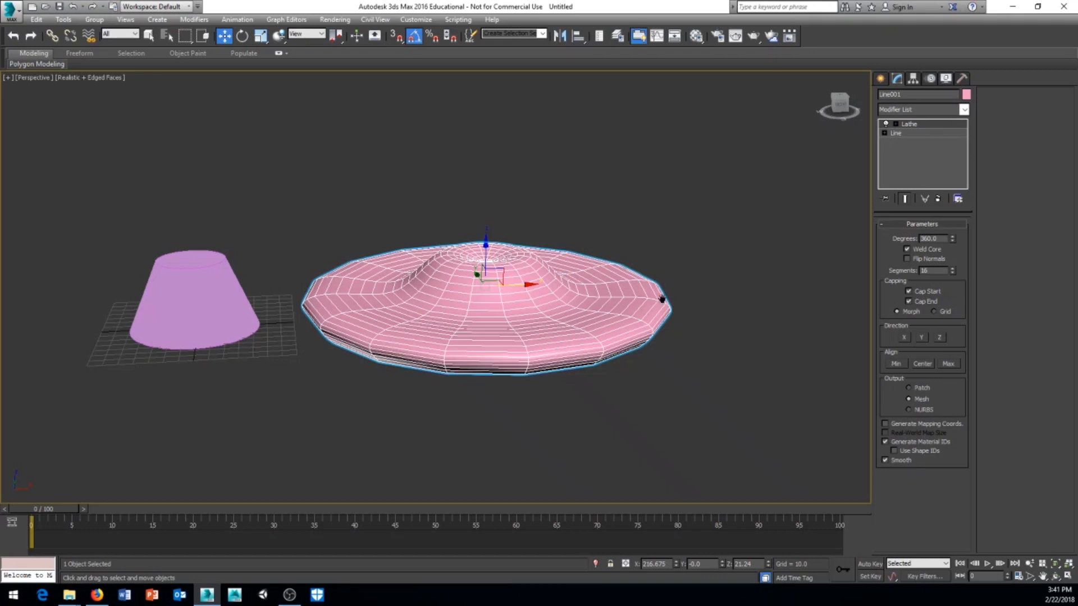
pyautogui.moveTo(665, 298); pyautogui.dragTo(511, 280, button='middle')
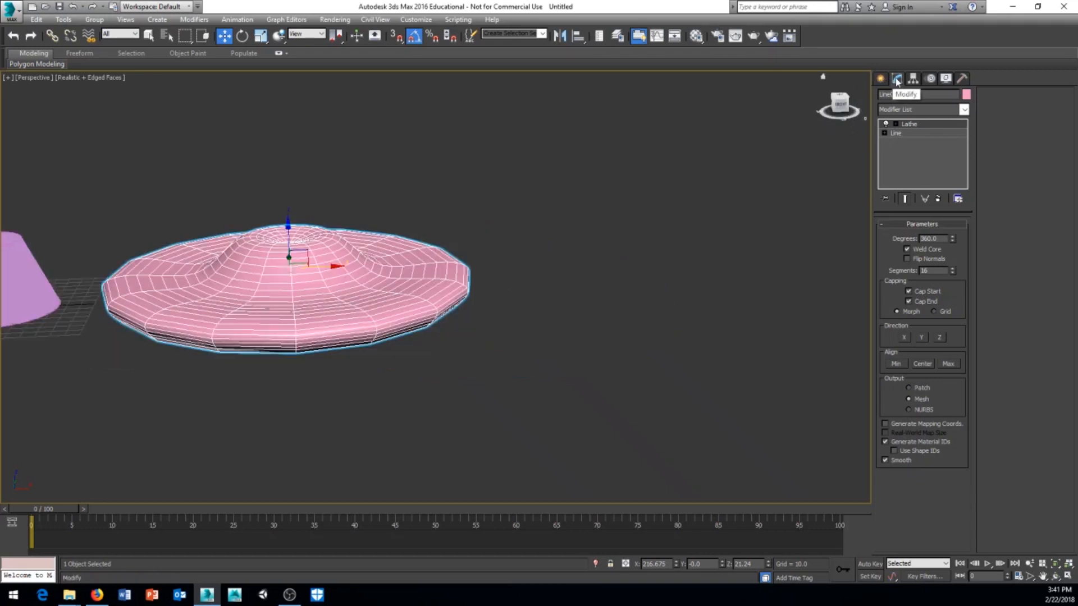
# Draw a large circle spline beside the revolved shape and a smaller circle inside it
pyautogui.click(881, 79)
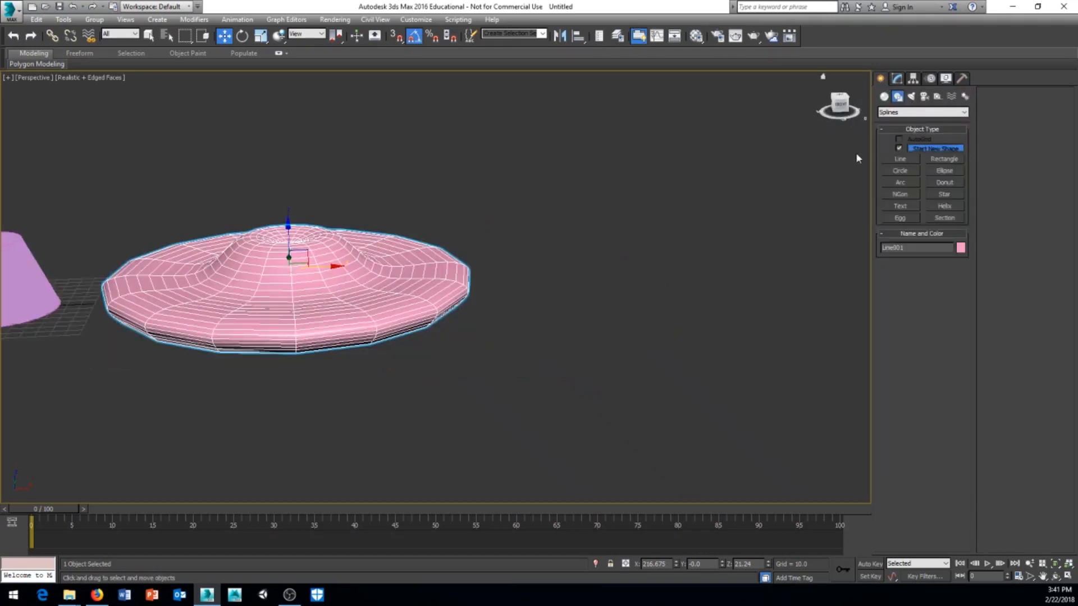
pyautogui.moveTo(738, 234); pyautogui.dragTo(685, 232, button='middle')
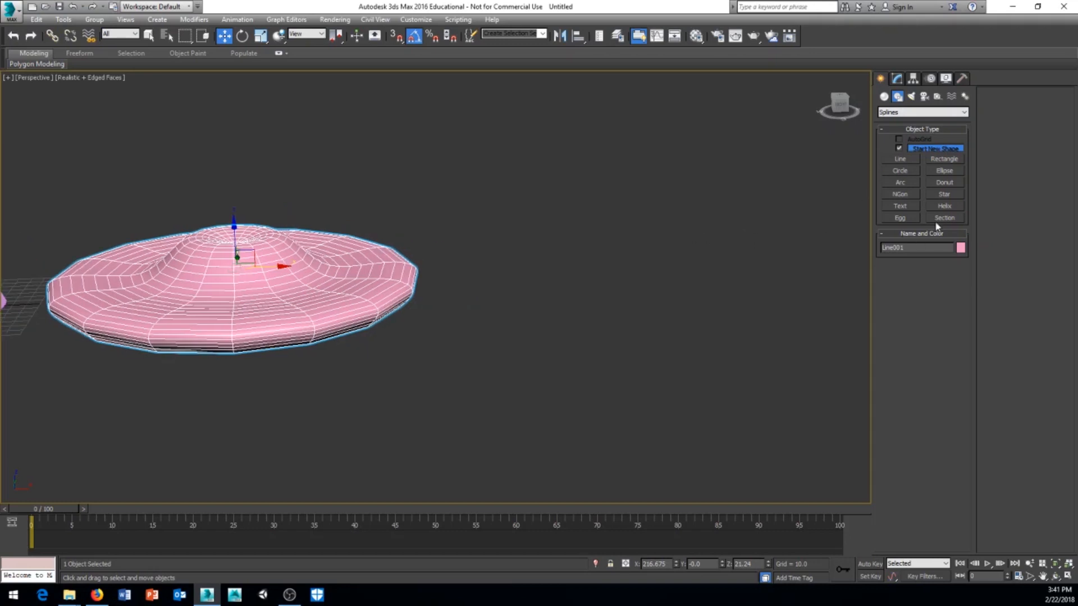
pyautogui.click(900, 171)
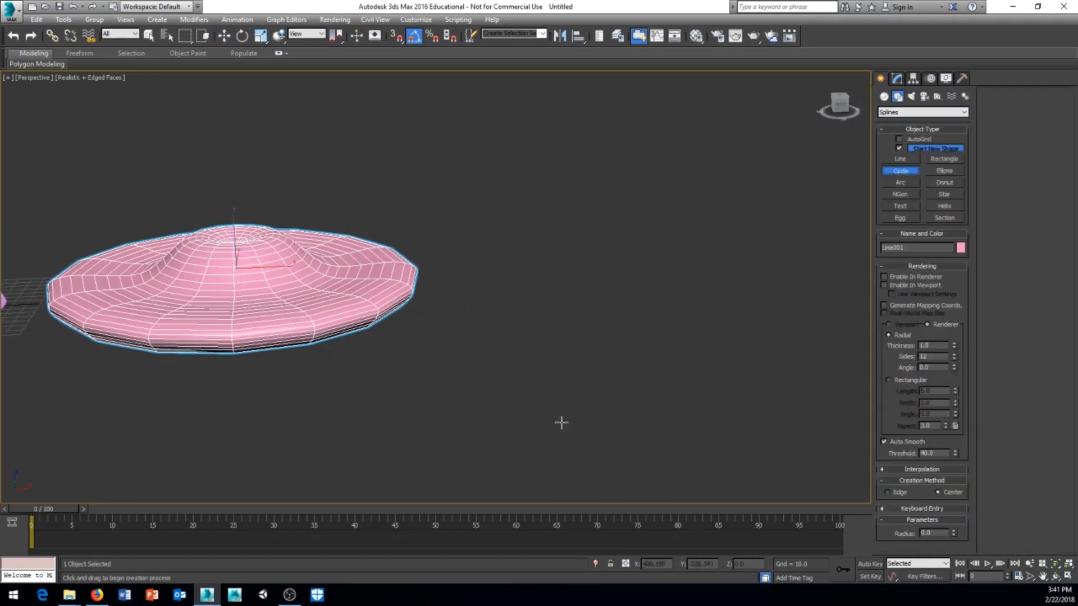
pyautogui.moveTo(534, 297); pyautogui.dragTo(580, 330)
pyautogui.moveTo(520, 288); pyautogui.dragTo(542, 304)
pyautogui.moveTo(585, 294); pyautogui.dragTo(581, 340, button='middle')
pyautogui.rightClick(601, 258)
# Raise the smaller circle about 59 units above the large one
pyautogui.rightClick(613, 272)
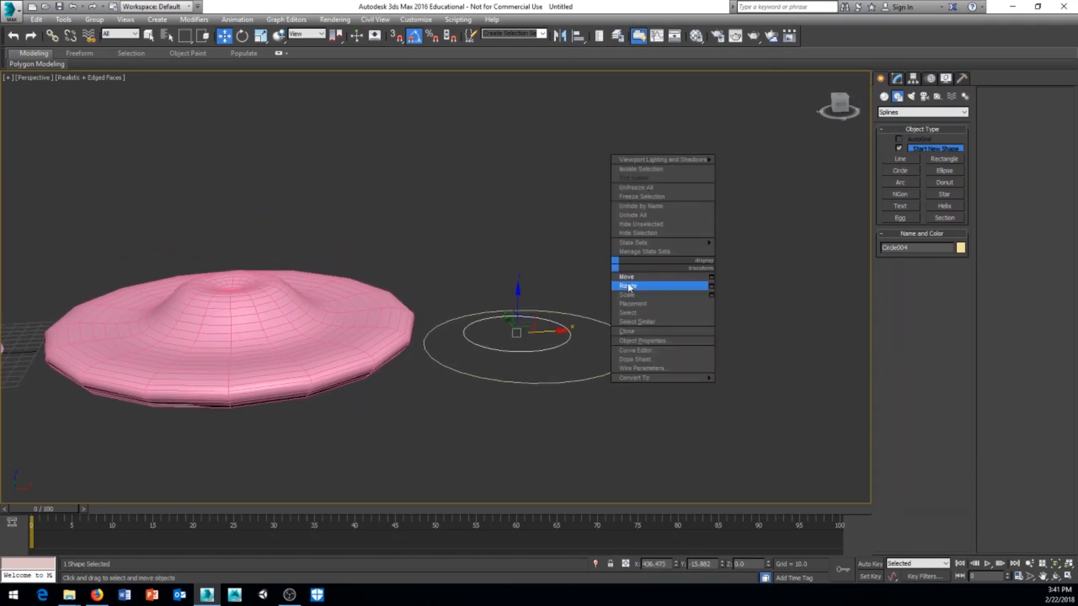
pyautogui.click(662, 284)
pyautogui.moveTo(518, 298); pyautogui.dragTo(528, 225)
pyautogui.moveTo(543, 236); pyautogui.dragTo(503, 255, button='middle')
pyautogui.moveTo(507, 310)
pyautogui.keyDown('alt'); pyautogui.mouseDown(button='middle')
pyautogui.moveTo(443, 342)
pyautogui.moveTo(488, 328)
pyautogui.moveTo(493, 298)
pyautogui.mouseUp(button='middle'); pyautogui.keyUp('alt')
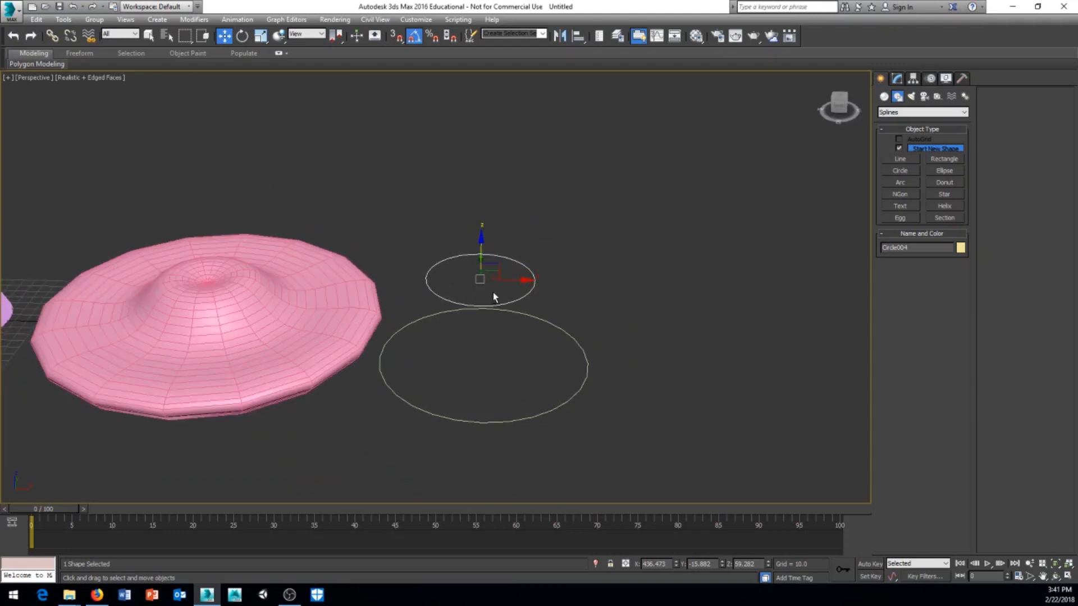
# Convert the large circle to an editable spline and attach the small circle to it
pyautogui.moveTo(587, 345); pyautogui.dragTo(585, 356, button='middle')
pyautogui.click(582, 370)
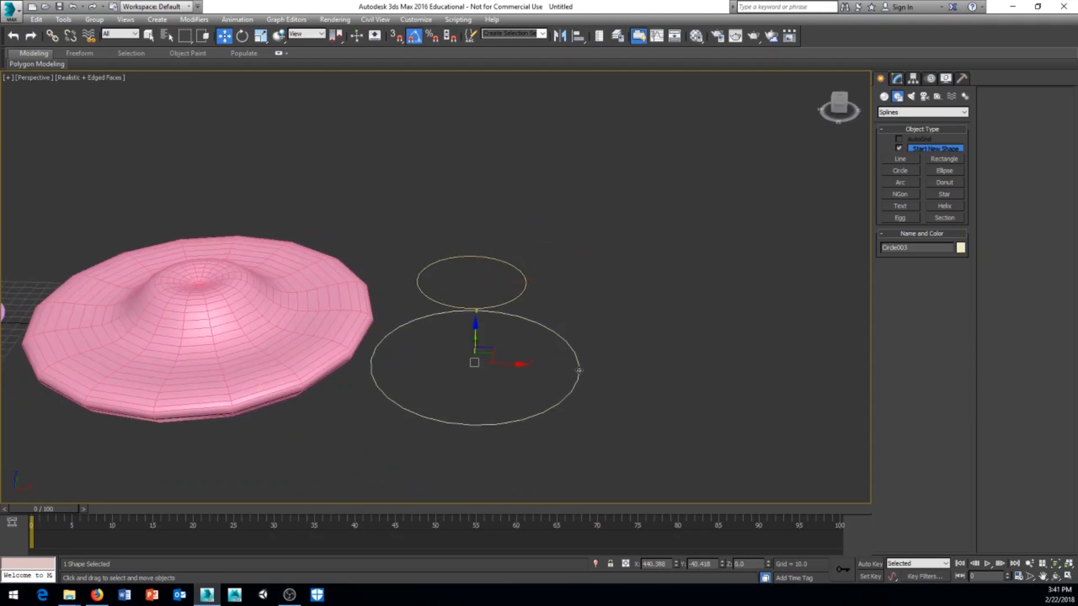
pyautogui.rightClick(578, 370)
pyautogui.moveTo(612, 482)
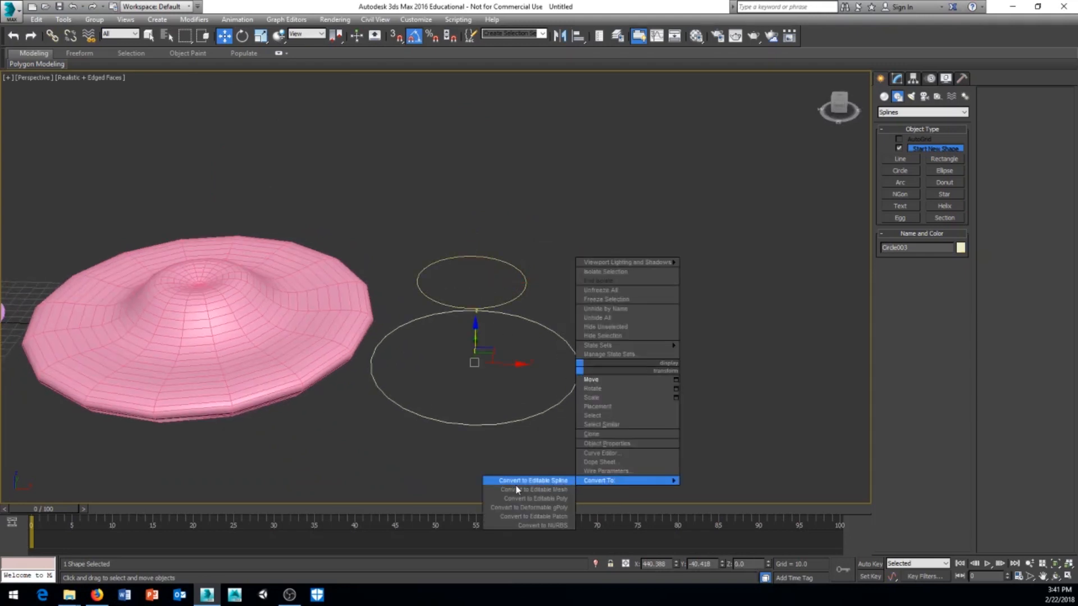
pyautogui.click(535, 481)
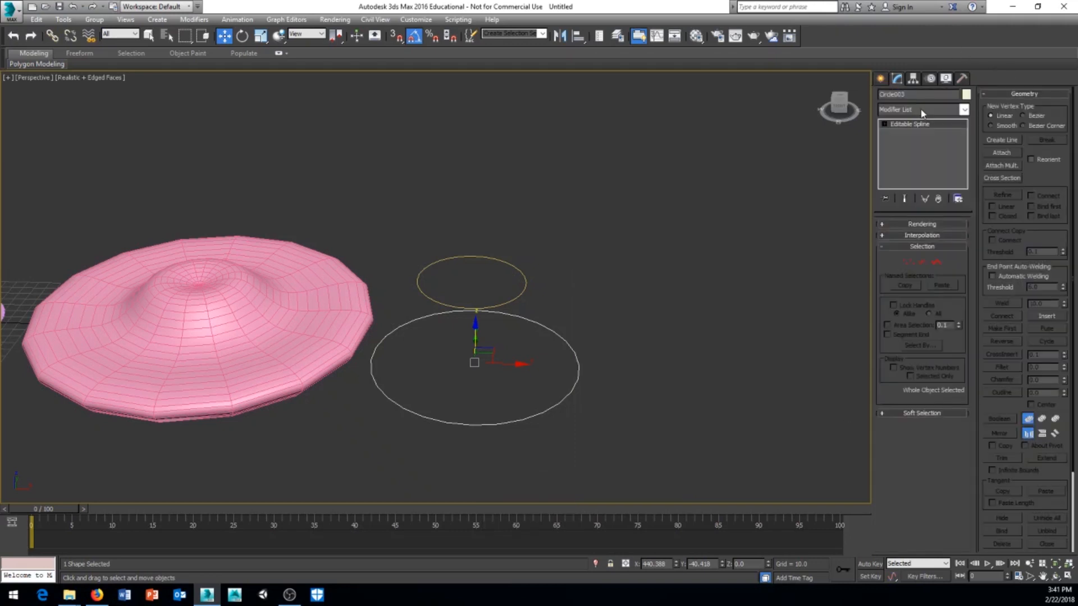
pyautogui.click(1002, 154)
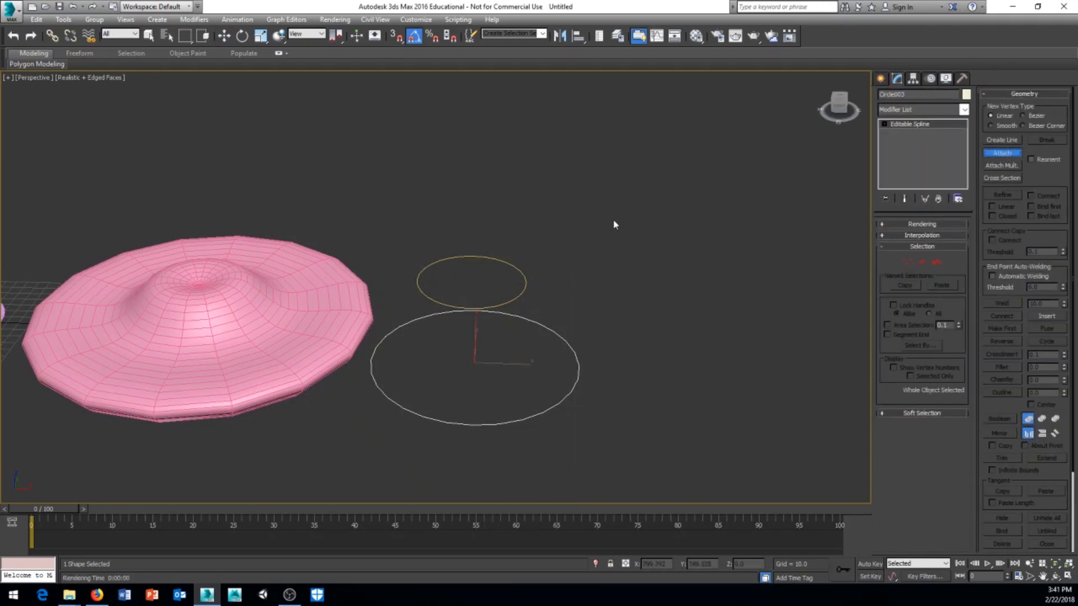
pyautogui.click(524, 275)
pyautogui.keyDown('alt'); pyautogui.moveTo(556, 322); pyautogui.dragTo(565, 319, button='middle'); pyautogui.keyUp('alt')
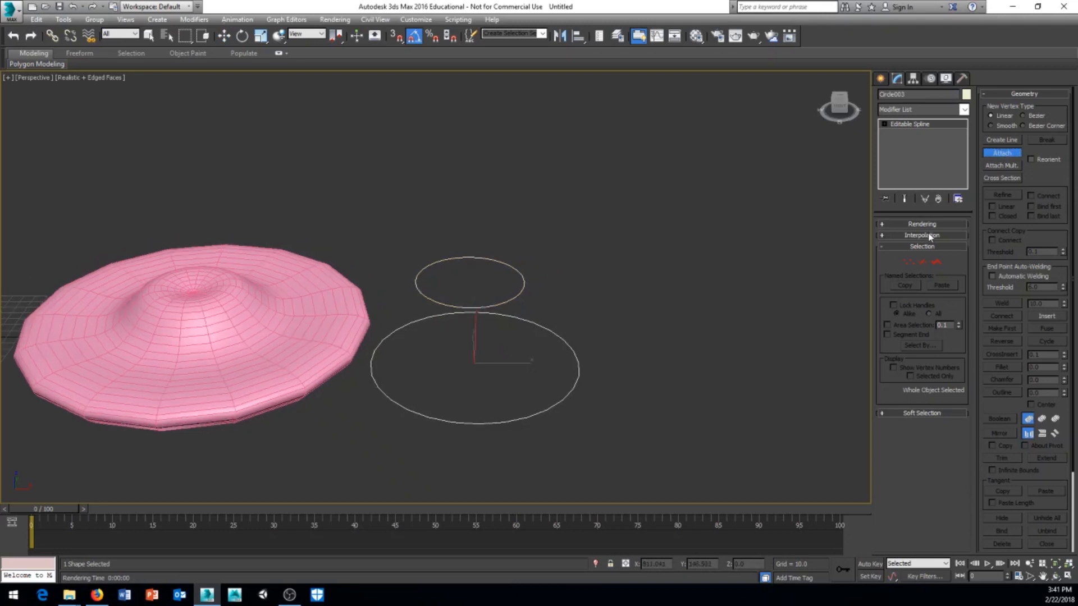
# At vertex level, create a line within the spline from the large circle's front vertex toward the small circle's front vertex
pyautogui.click(908, 262)
pyautogui.keyDown('alt'); pyautogui.moveTo(708, 289); pyautogui.dragTo(673, 343, button='middle'); pyautogui.keyUp('alt')
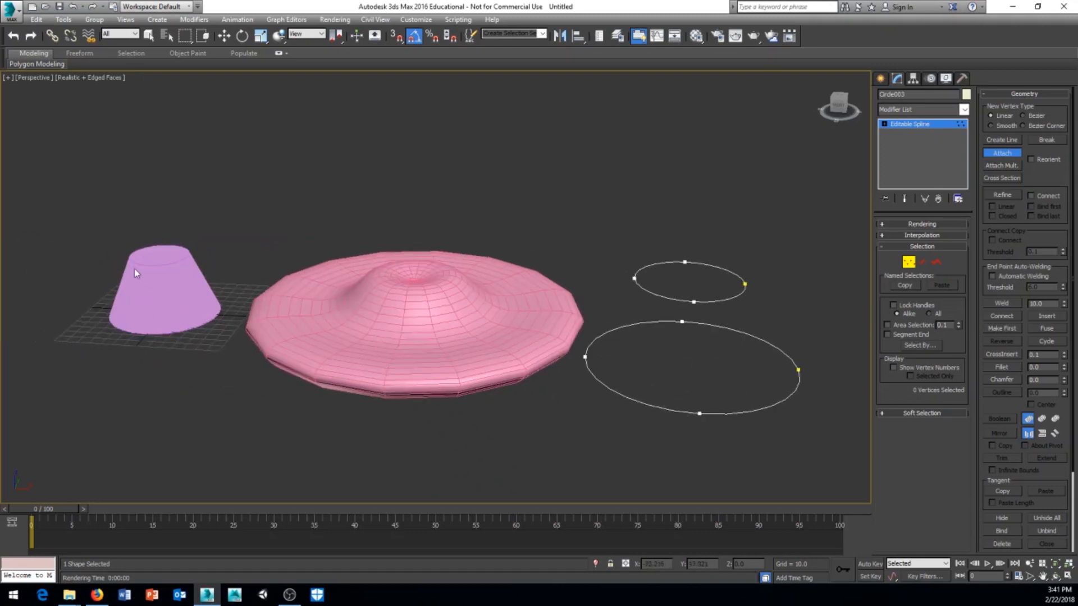
pyautogui.moveTo(755, 308); pyautogui.dragTo(536, 306, button='middle')
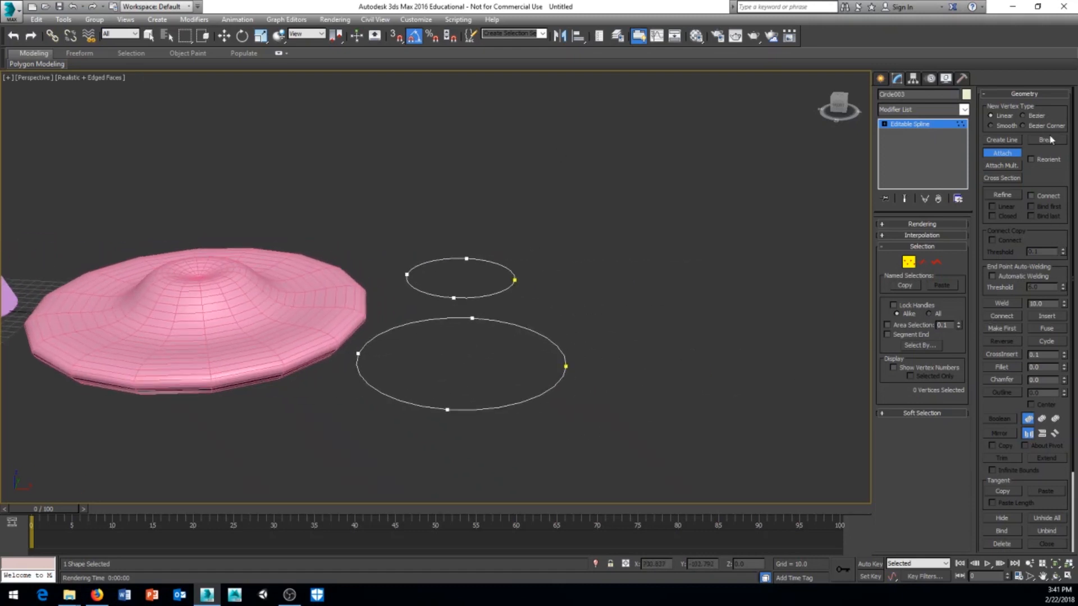
pyautogui.click(1002, 140)
pyautogui.keyDown('alt'); pyautogui.moveTo(738, 315); pyautogui.dragTo(751, 330, button='middle'); pyautogui.keyUp('alt')
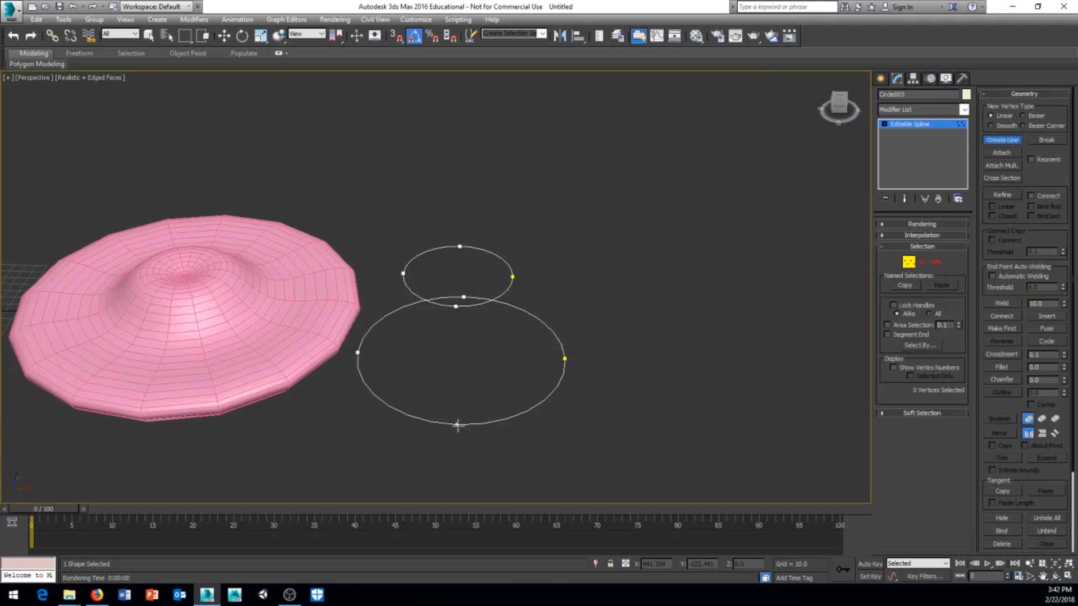
pyautogui.click(457, 425)
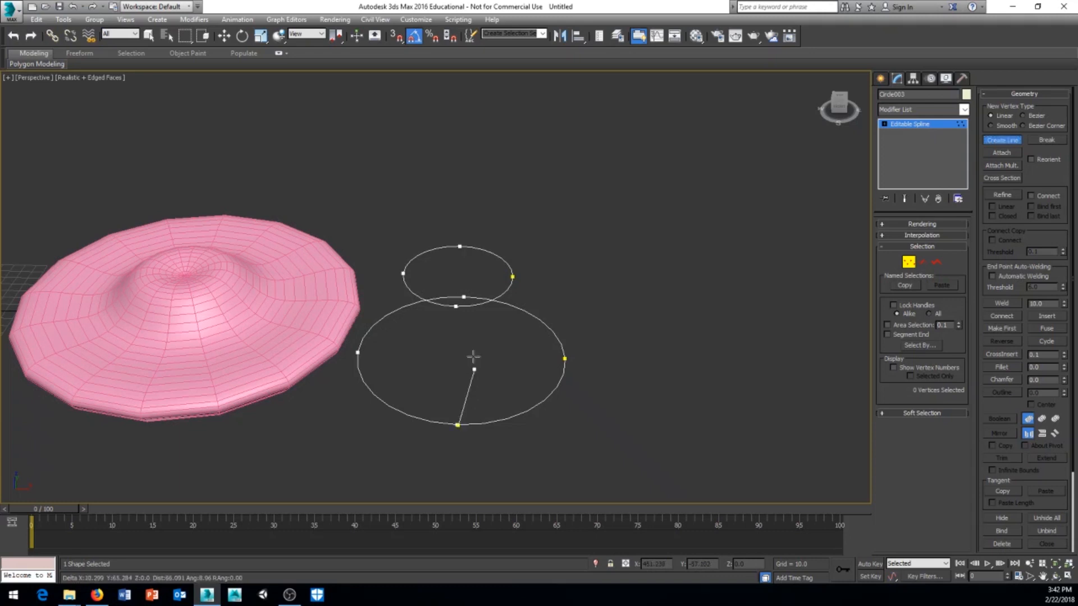
pyautogui.click(455, 306)
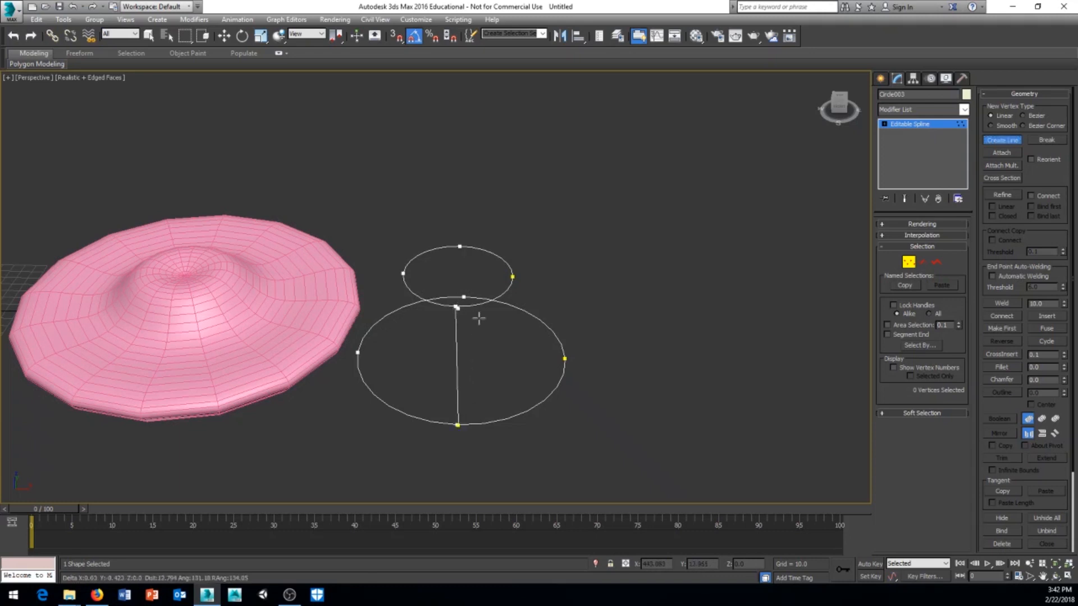
pyautogui.rightClick(514, 325)
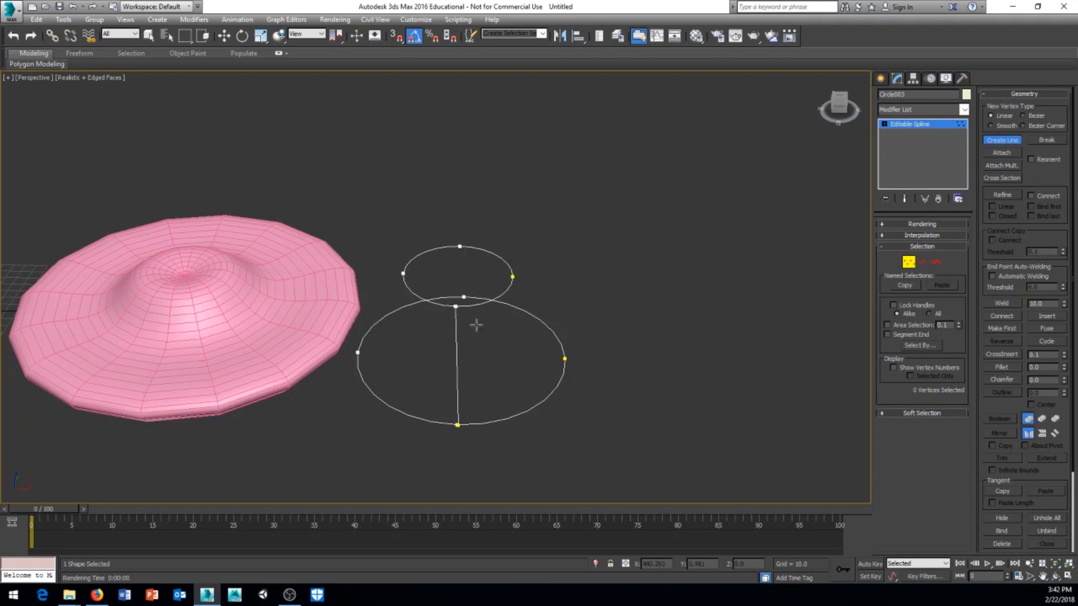
# Move the new line's loose end vertex up onto the small circle's front vertex, at a height of about 59 units
pyautogui.keyDown('alt'); pyautogui.moveTo(646, 348); pyautogui.dragTo(580, 335, button='middle'); pyautogui.keyUp('alt')
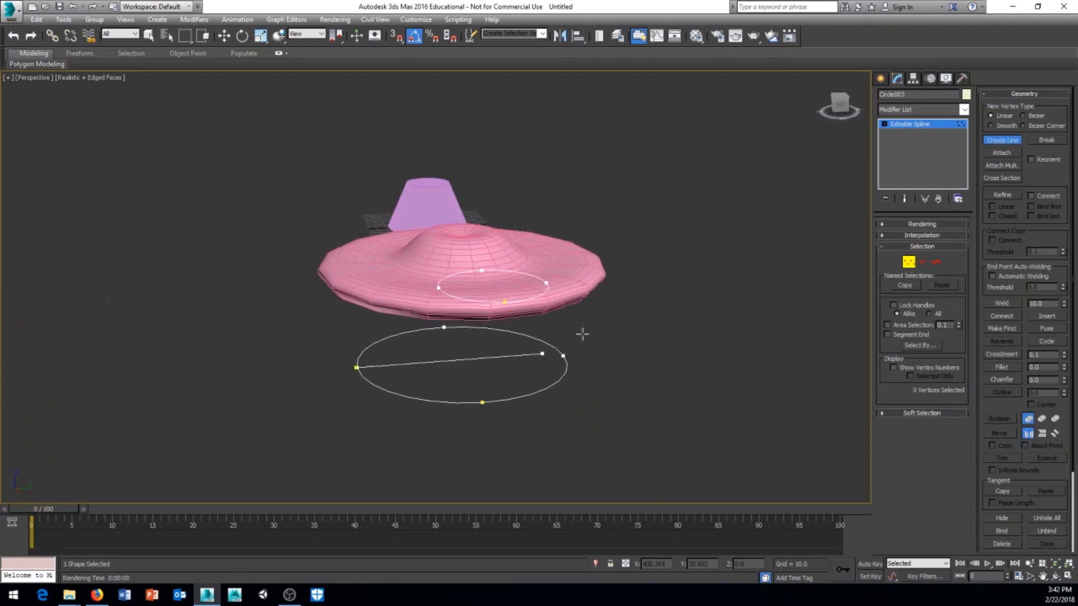
pyautogui.press('w')
pyautogui.rightClick(645, 338)
pyautogui.click(656, 343)
pyautogui.click(543, 353)
pyautogui.keyDown('alt'); pyautogui.moveTo(543, 354); pyautogui.dragTo(500, 336, button='middle'); pyautogui.keyUp('alt')
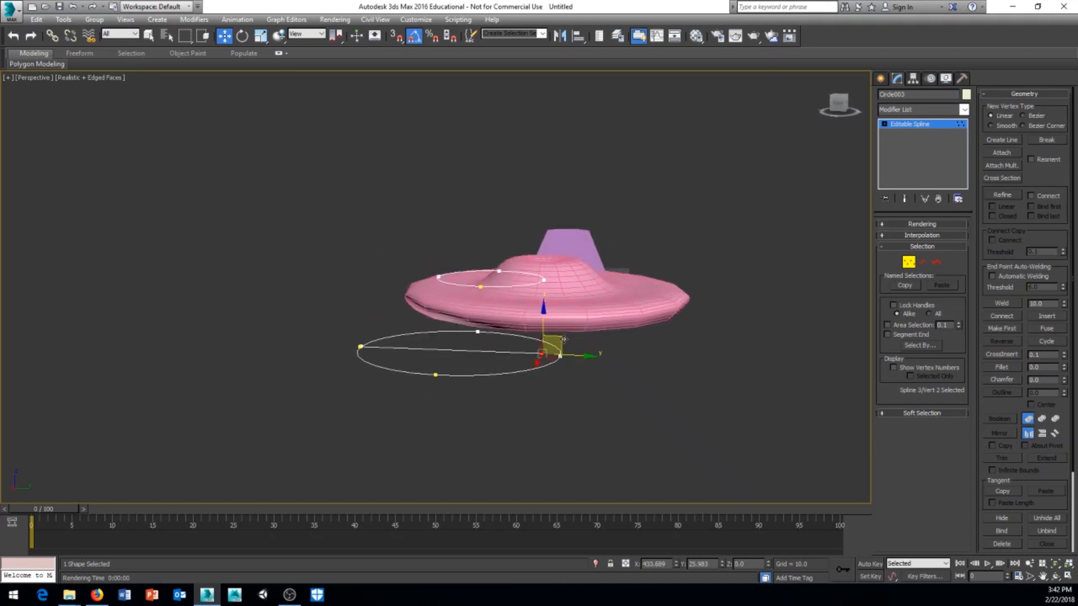
pyautogui.moveTo(560, 339); pyautogui.dragTo(458, 263)
pyautogui.keyDown('alt'); pyautogui.moveTo(457, 264); pyautogui.dragTo(570, 315, button='middle'); pyautogui.keyUp('alt')
pyautogui.moveTo(470, 280); pyautogui.dragTo(478, 278)
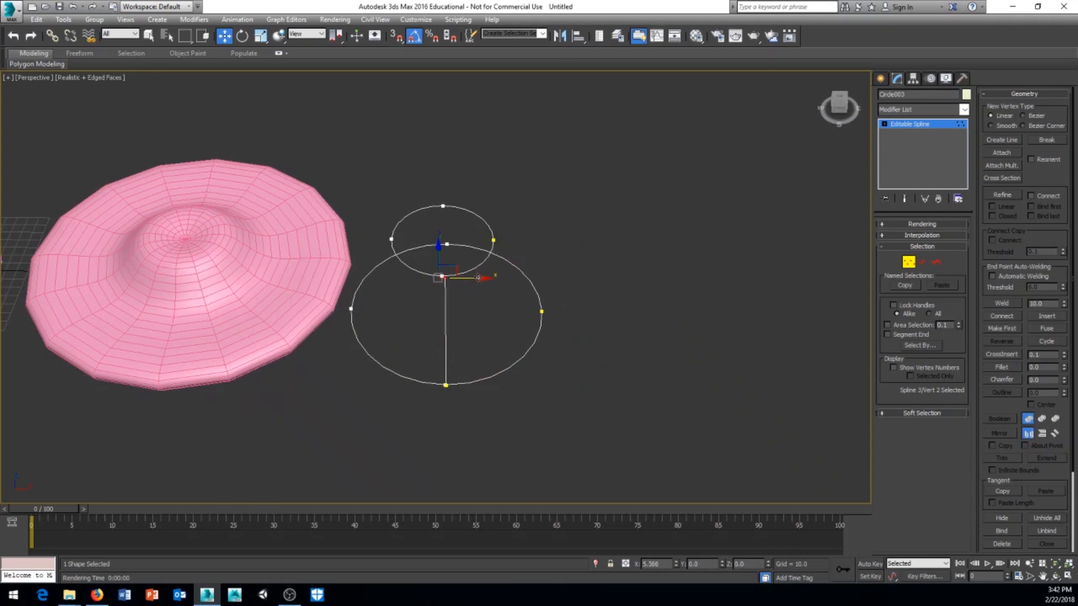
pyautogui.keyDown('alt'); pyautogui.moveTo(476, 277); pyautogui.dragTo(461, 313, button='middle'); pyautogui.keyUp('alt')
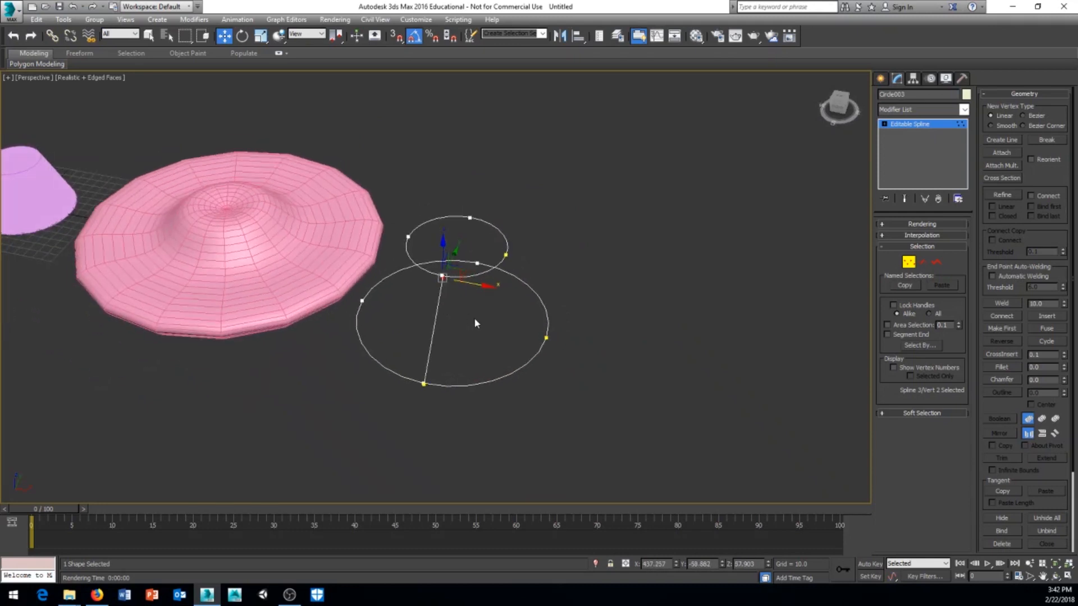
pyautogui.scroll(3, 475, 323)
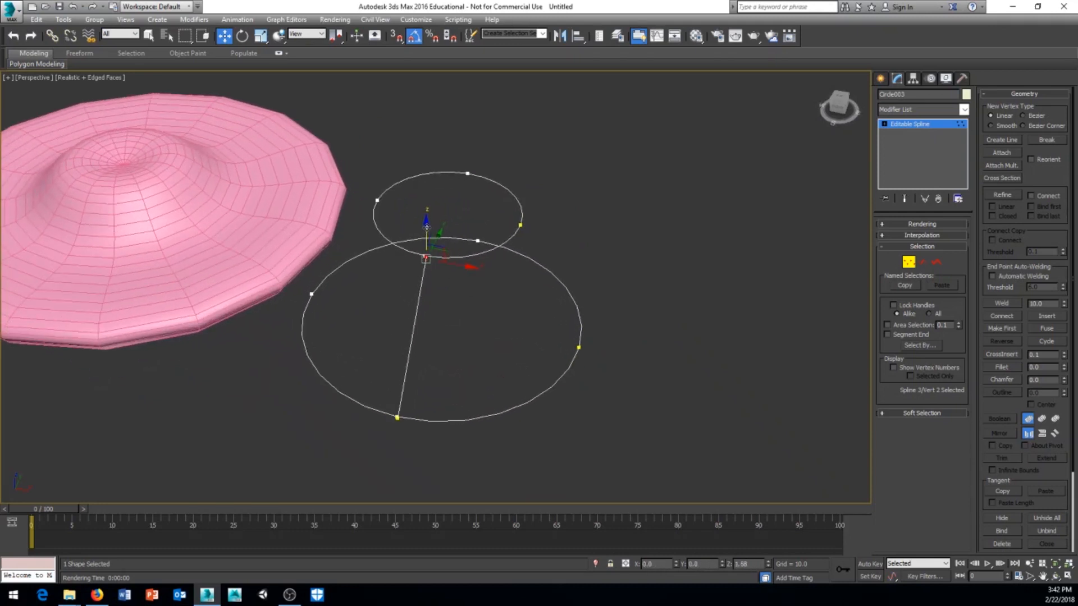
pyautogui.keyDown('alt'); pyautogui.moveTo(477, 337); pyautogui.dragTo(510, 343, button='middle'); pyautogui.keyUp('alt')
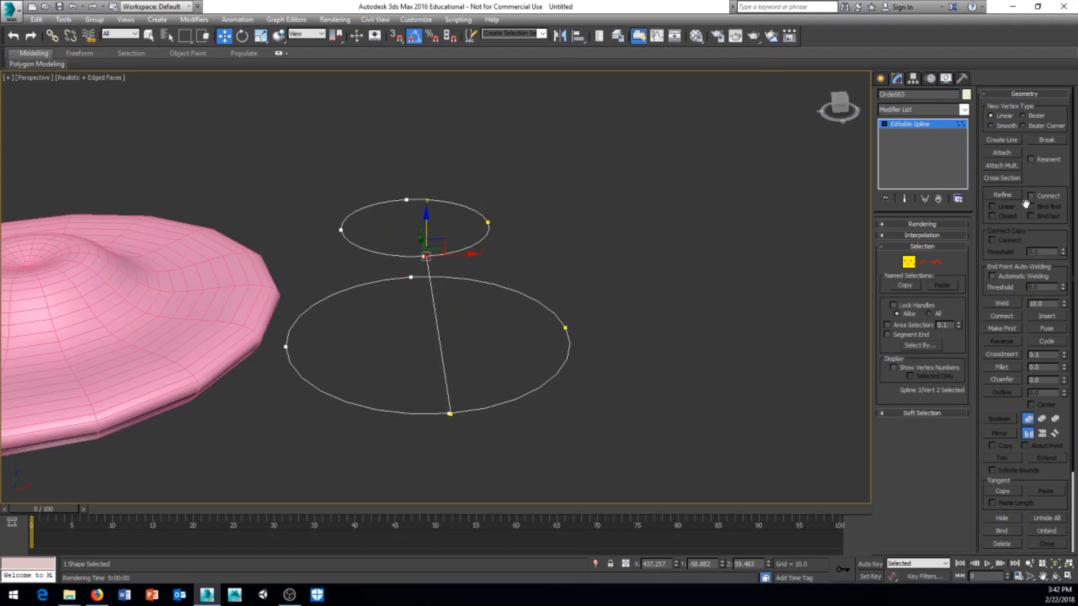
# Create three more lines within the spline, from the large circle's right, back and left vertices toward the small circle's matching vertices
pyautogui.click(998, 141)
pyautogui.keyDown('alt'); pyautogui.moveTo(449, 365); pyautogui.dragTo(516, 361, button='middle'); pyautogui.keyUp('alt')
pyautogui.click(470, 449)
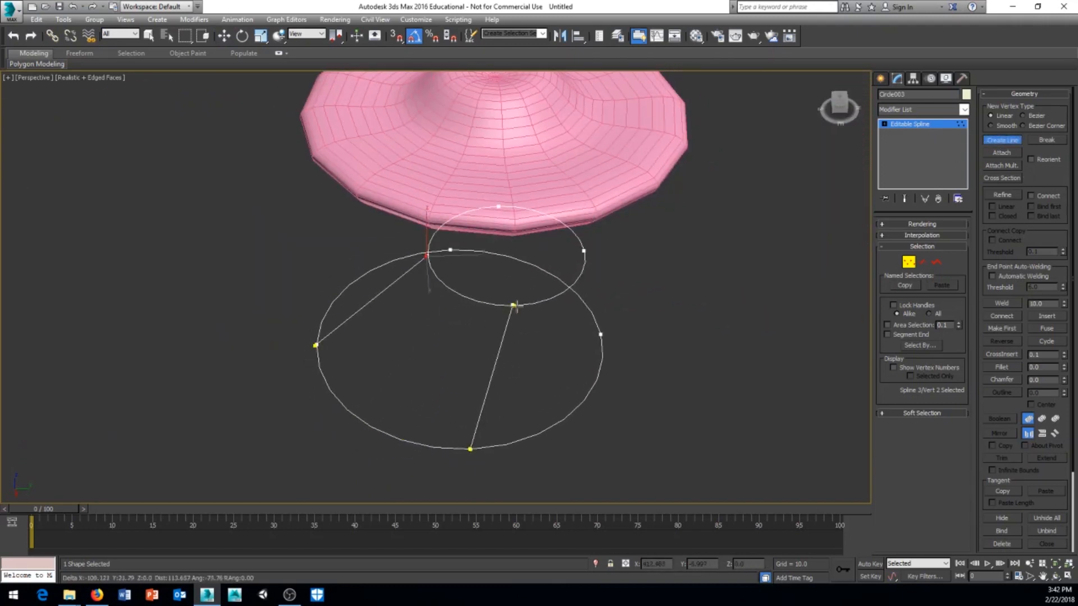
pyautogui.click(514, 306)
pyautogui.rightClick(576, 329)
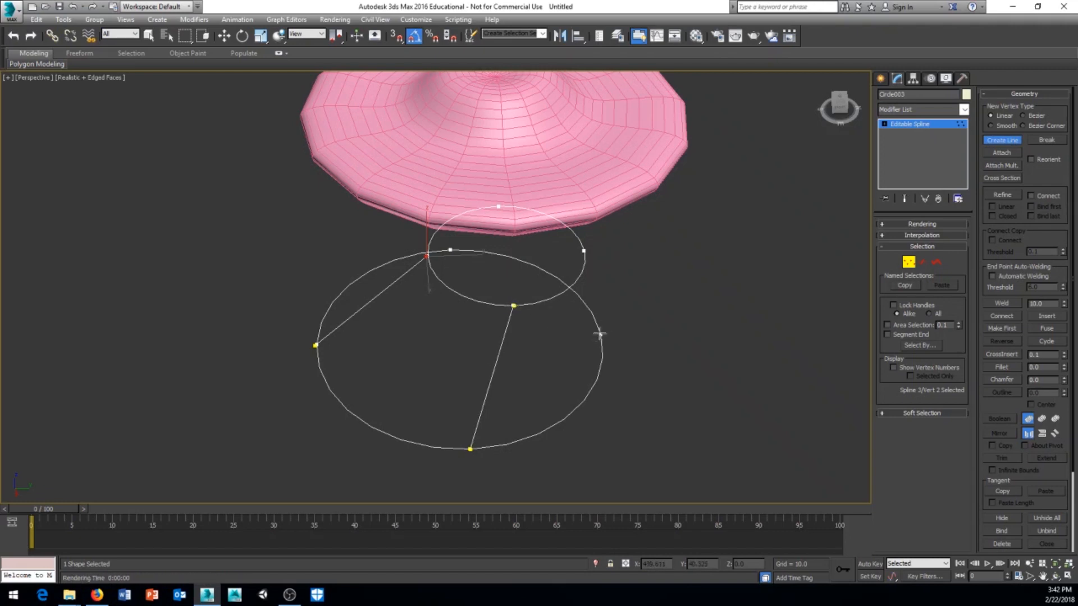
pyautogui.click(600, 334)
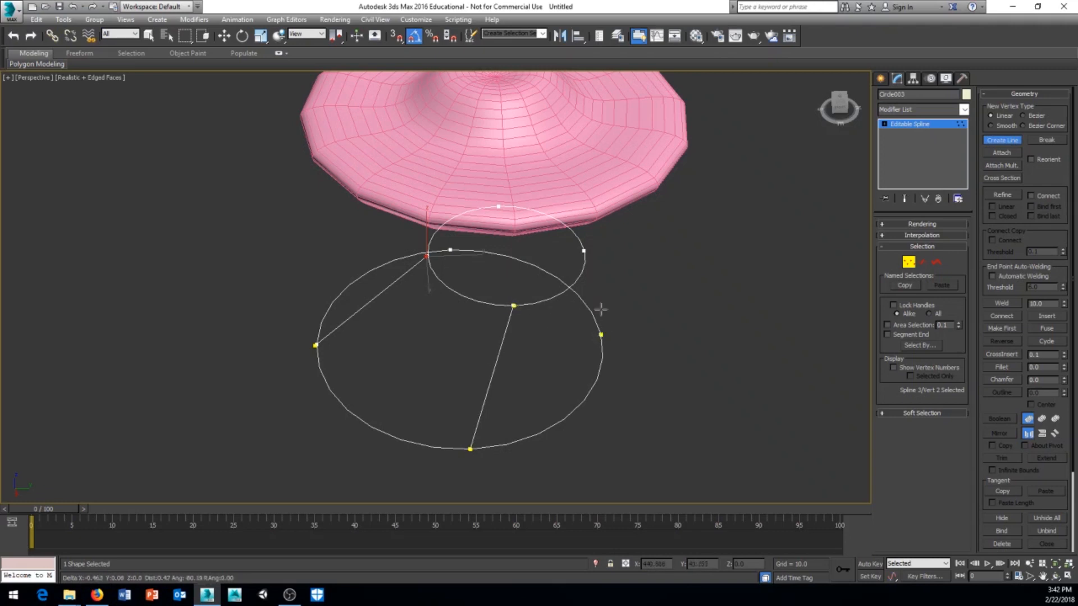
pyautogui.click(584, 251)
pyautogui.rightClick(428, 270)
pyautogui.click(450, 250)
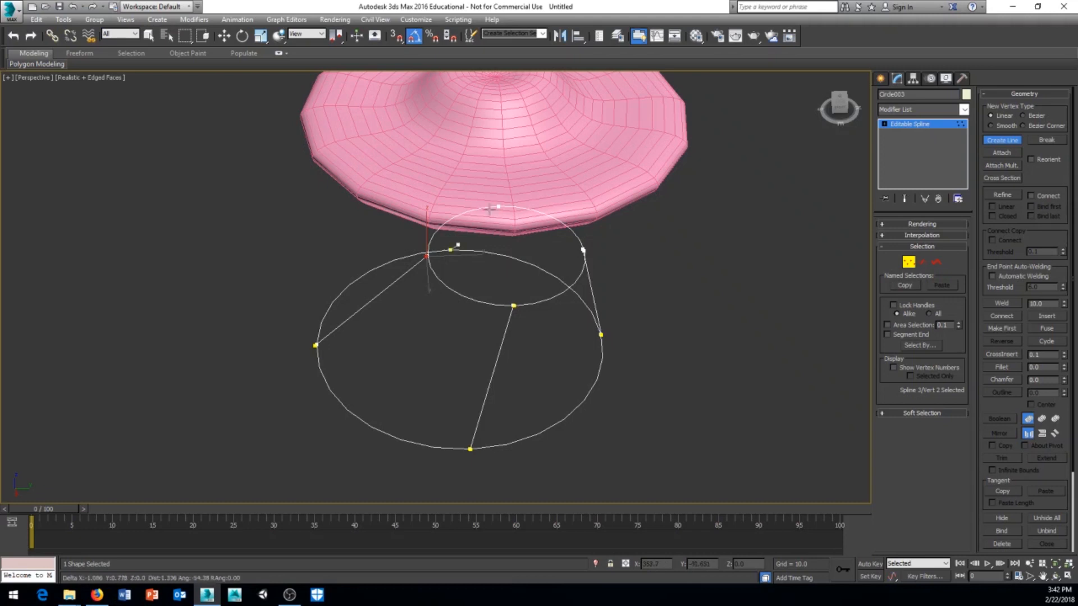
pyautogui.click(497, 207)
pyautogui.rightClick(472, 385)
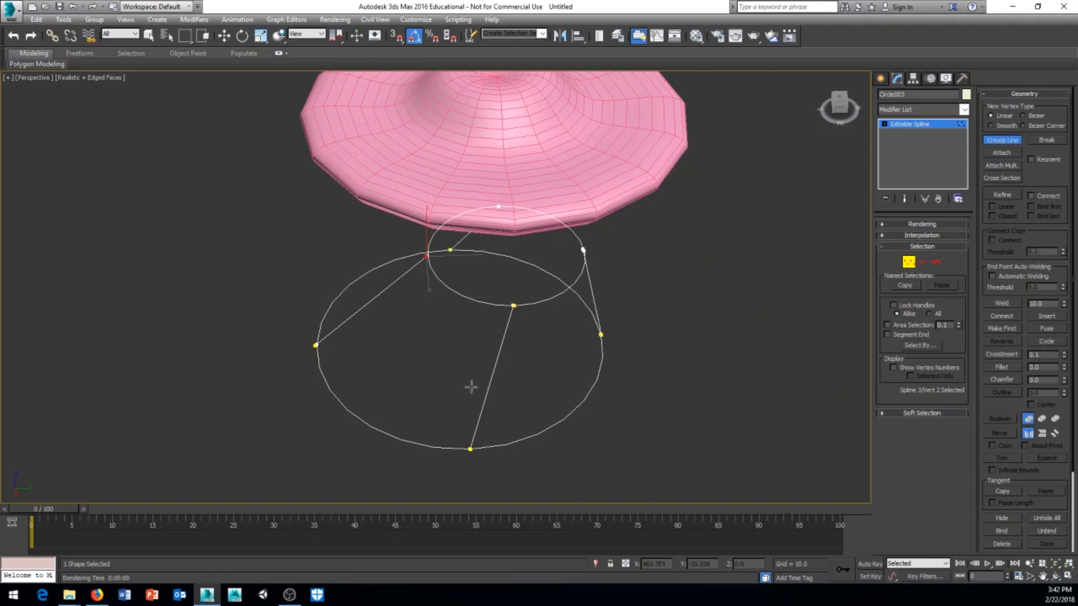
pyautogui.keyDown('alt'); pyautogui.moveTo(472, 386); pyautogui.dragTo(444, 337, button='middle'); pyautogui.keyUp('alt')
pyautogui.rightClick(596, 337)
# Move the right line's loose end vertex up onto the small circle's right vertex, at a height of about 56 units
pyautogui.click(381, 287)
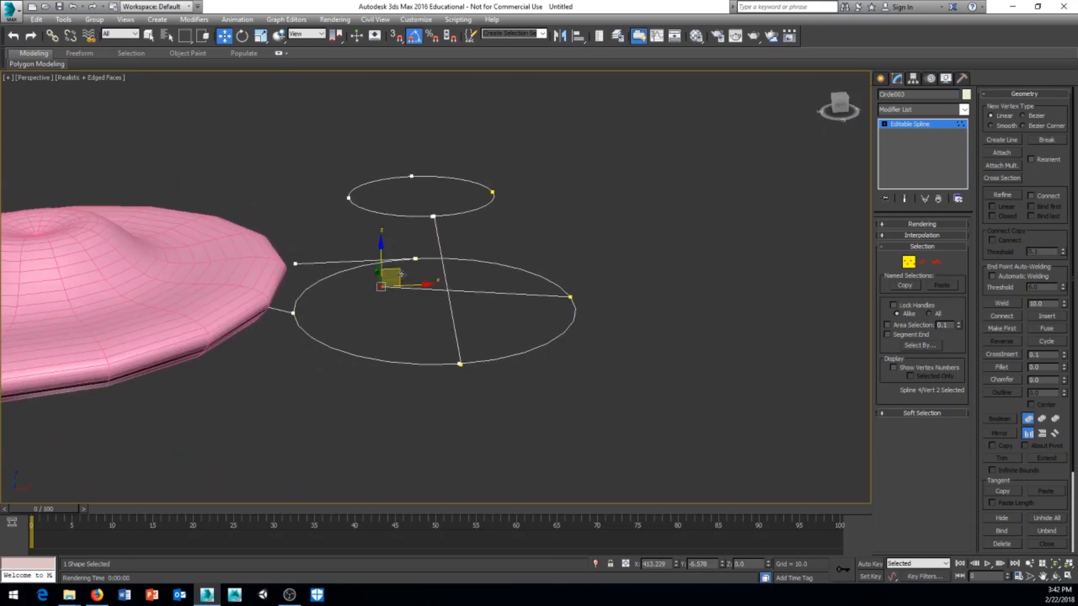
pyautogui.moveTo(391, 277); pyautogui.dragTo(512, 179)
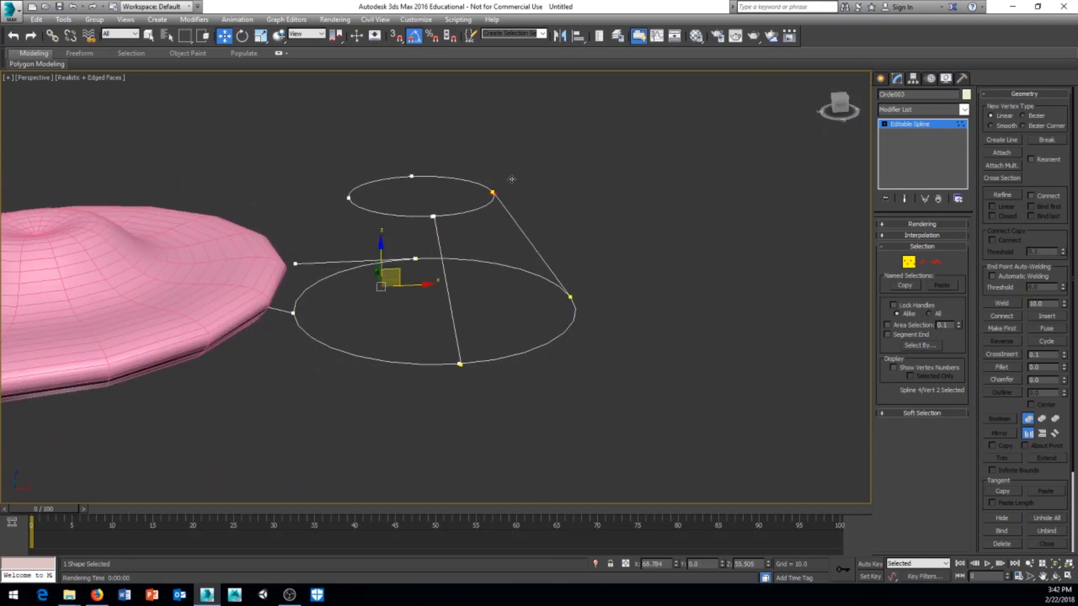
pyautogui.keyDown('alt'); pyautogui.moveTo(510, 179); pyautogui.dragTo(515, 224, button='middle'); pyautogui.keyUp('alt')
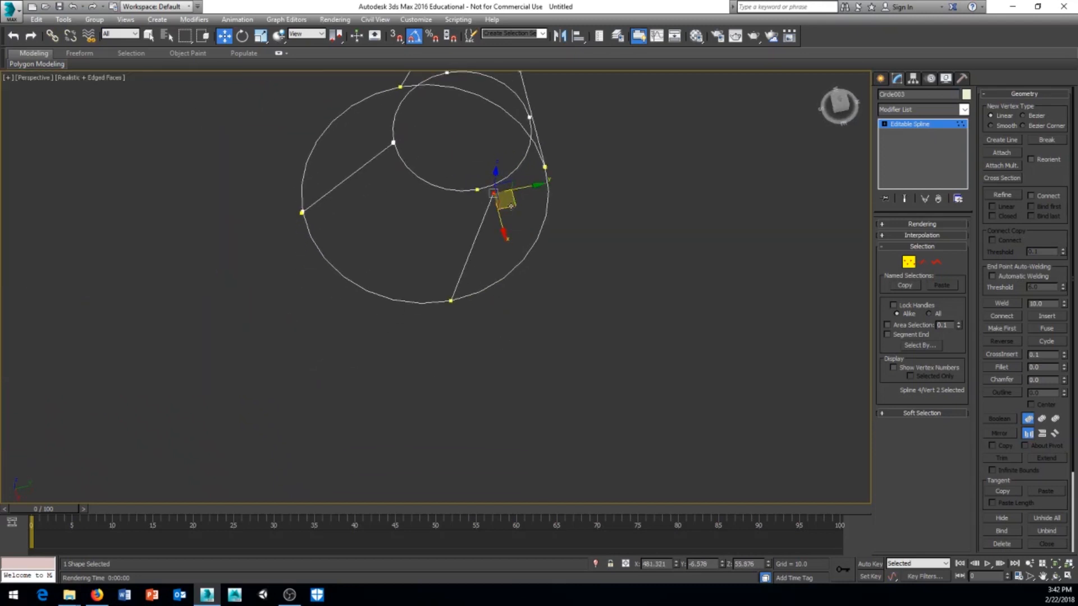
pyautogui.keyDown('alt'); pyautogui.moveTo(477, 258); pyautogui.dragTo(464, 308, button='middle'); pyautogui.keyUp('alt')
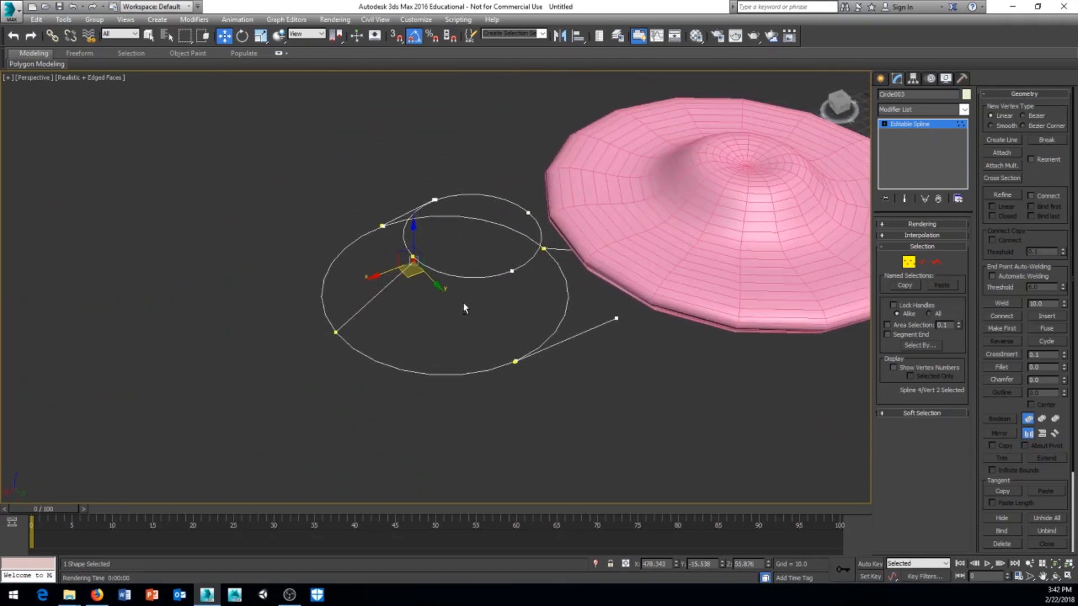
# Move the back line's loose end vertex up to the small circle's back vertex, at a height of about 64 units
pyautogui.moveTo(635, 349); pyautogui.dragTo(635, 350)
pyautogui.keyDown('alt'); pyautogui.moveTo(635, 349); pyautogui.dragTo(555, 358, button='middle'); pyautogui.keyUp('alt')
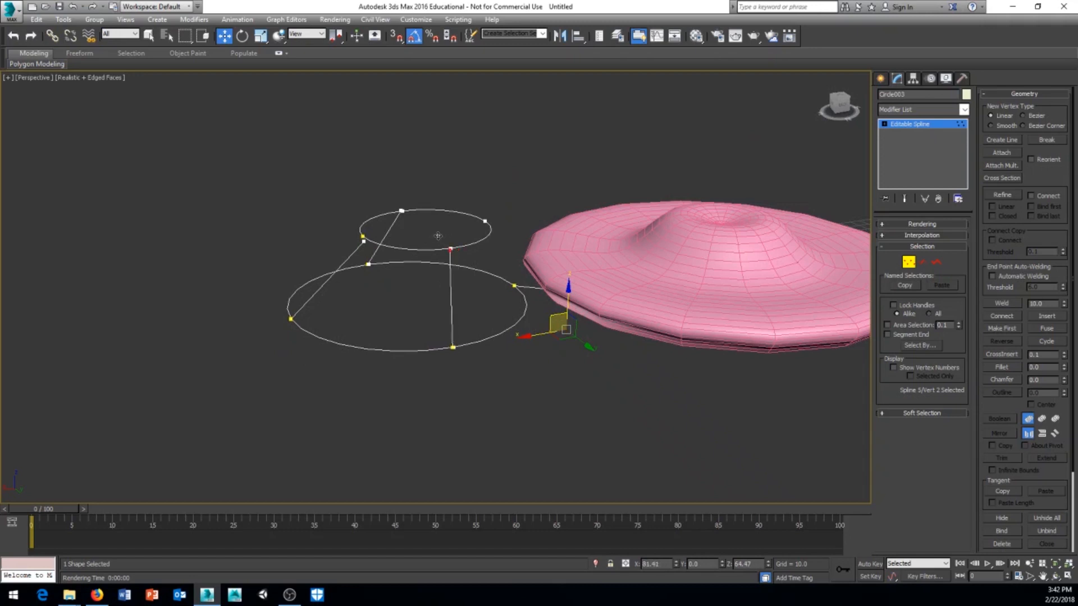
pyautogui.click(451, 248)
pyautogui.keyDown('alt'); pyautogui.moveTo(451, 248); pyautogui.dragTo(489, 362, button='middle'); pyautogui.keyUp('alt')
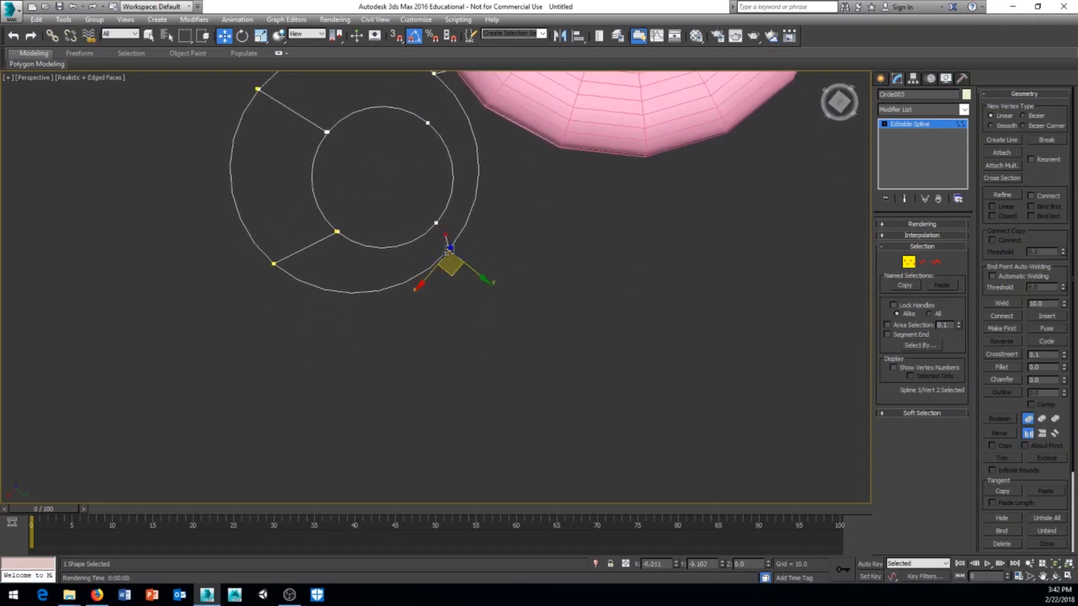
pyautogui.moveTo(440, 246); pyautogui.dragTo(438, 244)
pyautogui.moveTo(337, 270); pyautogui.dragTo(551, 272, button='middle')
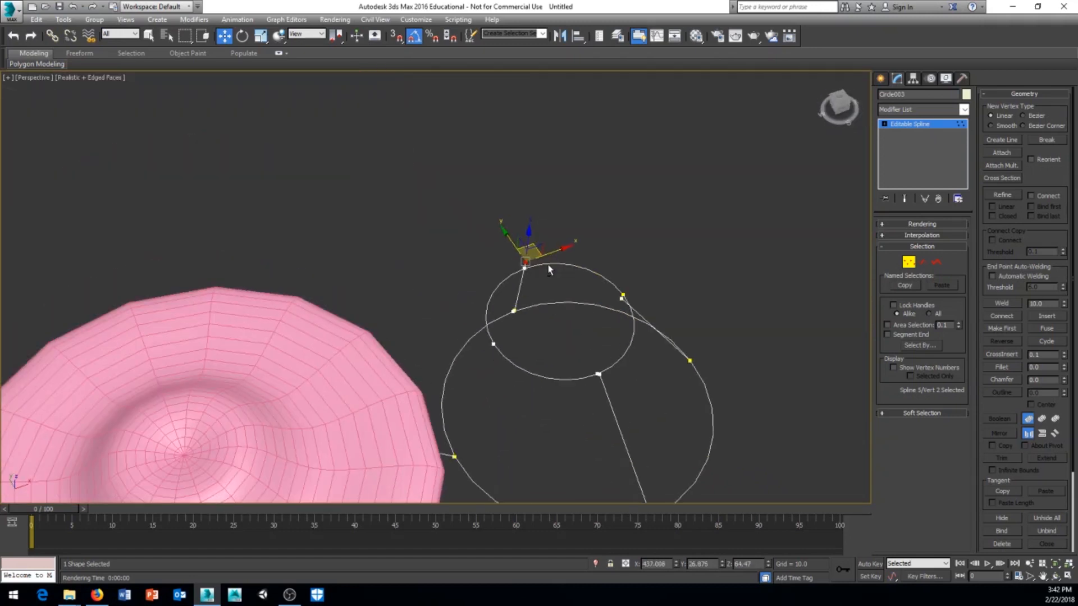
# Move the left line's loose end vertex up to the small circle's left vertex, at a height of about 58.5 units
pyautogui.moveTo(438, 374); pyautogui.dragTo(353, 301, button='middle')
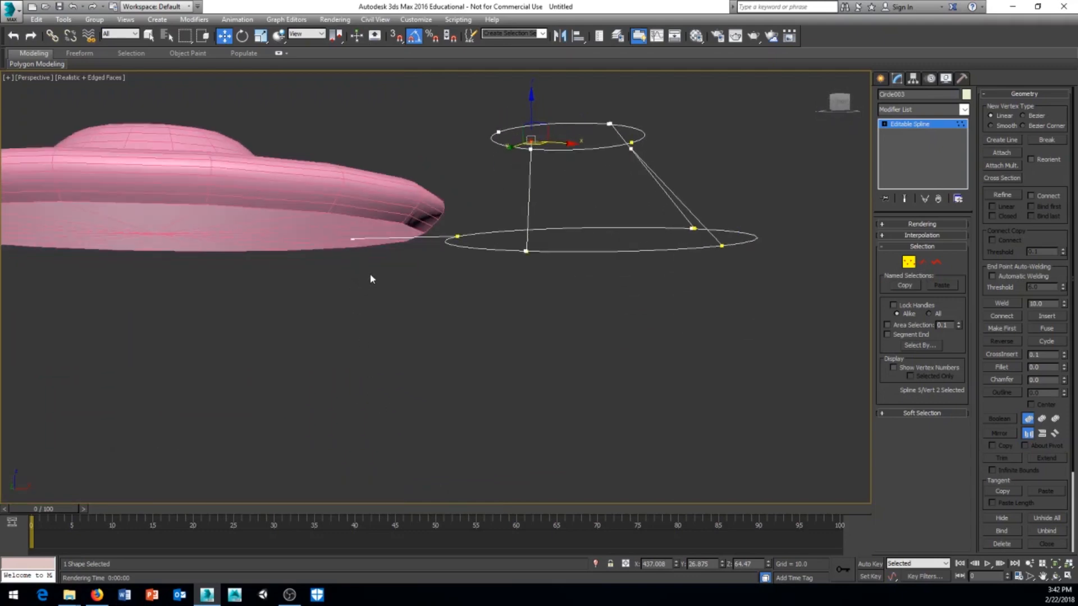
pyautogui.keyDown('alt'); pyautogui.moveTo(351, 239); pyautogui.dragTo(323, 272, button='middle'); pyautogui.keyUp('alt')
pyautogui.moveTo(323, 272); pyautogui.dragTo(473, 163)
pyautogui.keyDown('alt'); pyautogui.moveTo(507, 203); pyautogui.dragTo(558, 202, button='middle'); pyautogui.keyUp('alt')
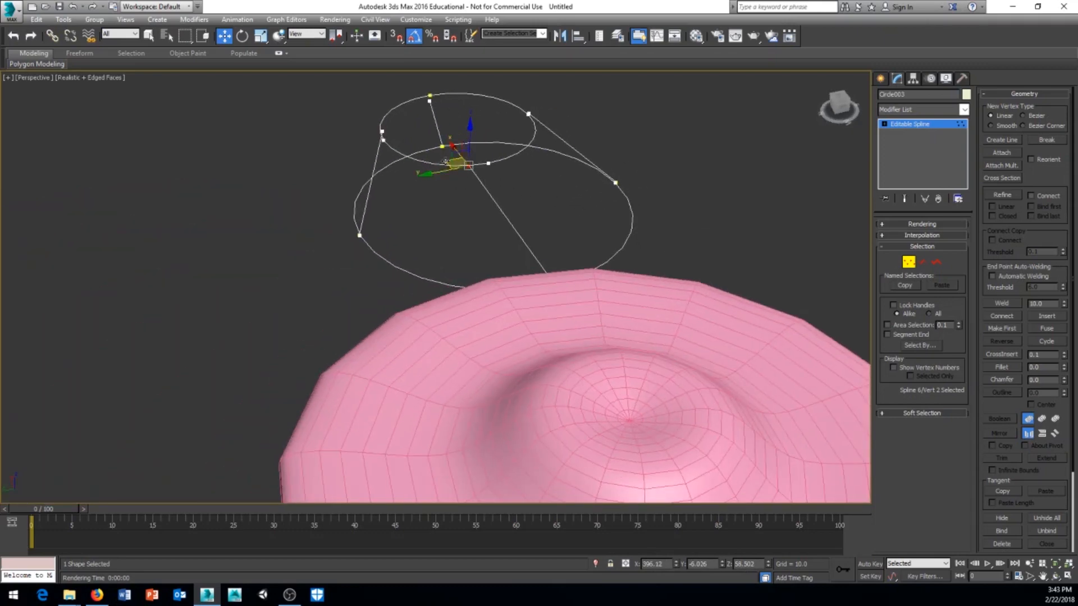
pyautogui.moveTo(445, 163); pyautogui.dragTo(464, 160)
pyautogui.keyDown('alt'); pyautogui.moveTo(464, 158); pyautogui.dragTo(565, 227, button='middle'); pyautogui.keyUp('alt')
# Leave vertex level and apply the Cap Holes modifier to the spline cage
pyautogui.click(909, 124)
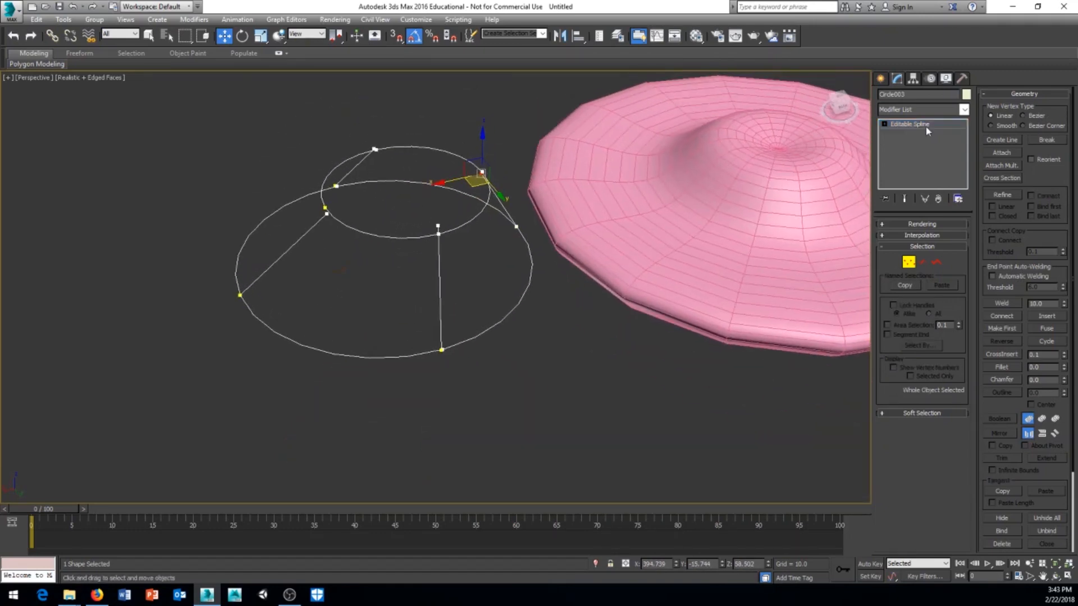
pyautogui.click(964, 110)
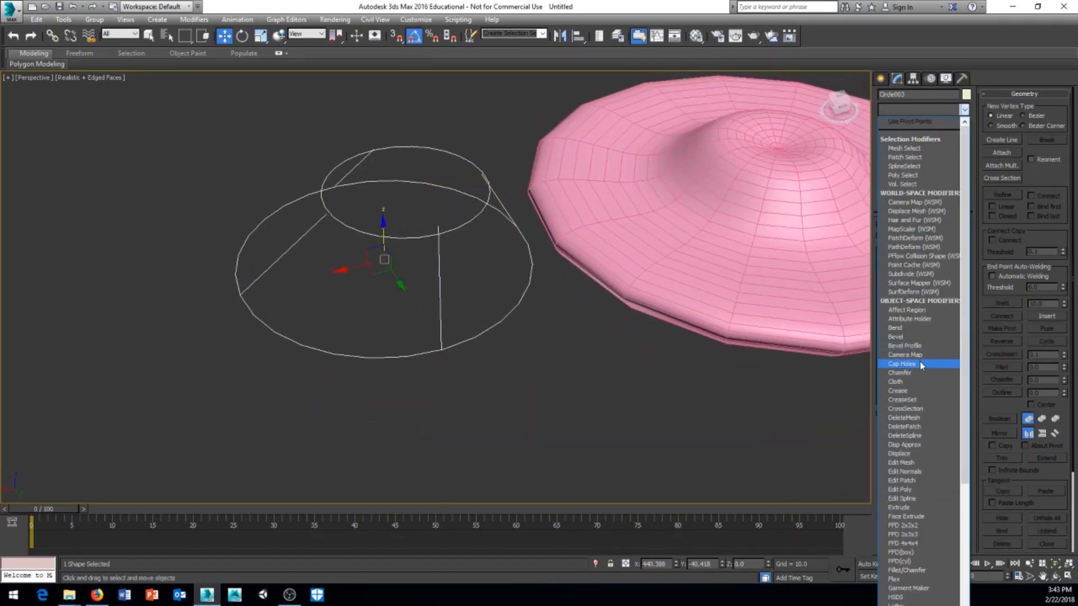
pyautogui.click(907, 366)
pyautogui.keyDown('alt'); pyautogui.moveTo(424, 325); pyautogui.dragTo(494, 303, button='middle'); pyautogui.keyUp('alt')
pyautogui.scroll(-3, 495, 303)
pyautogui.moveTo(495, 303); pyautogui.dragTo(603, 273, button='middle')
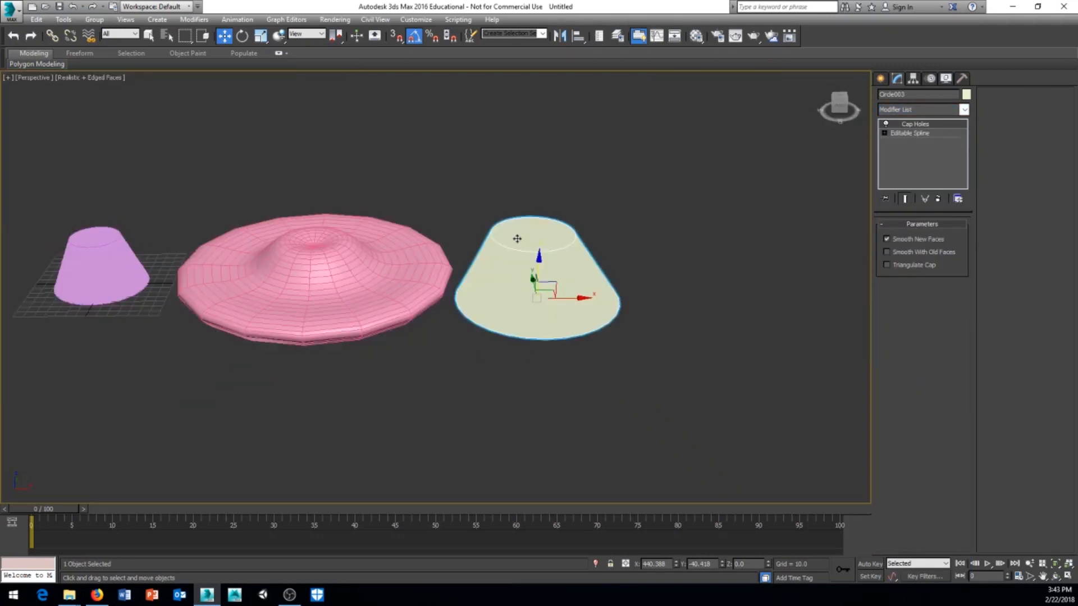
# Examine the capped spline cage alongside the lathed disc and the purple cone shape from several angles
pyautogui.keyDown('alt'); pyautogui.moveTo(527, 273); pyautogui.dragTo(484, 340, button='middle'); pyautogui.keyUp('alt')
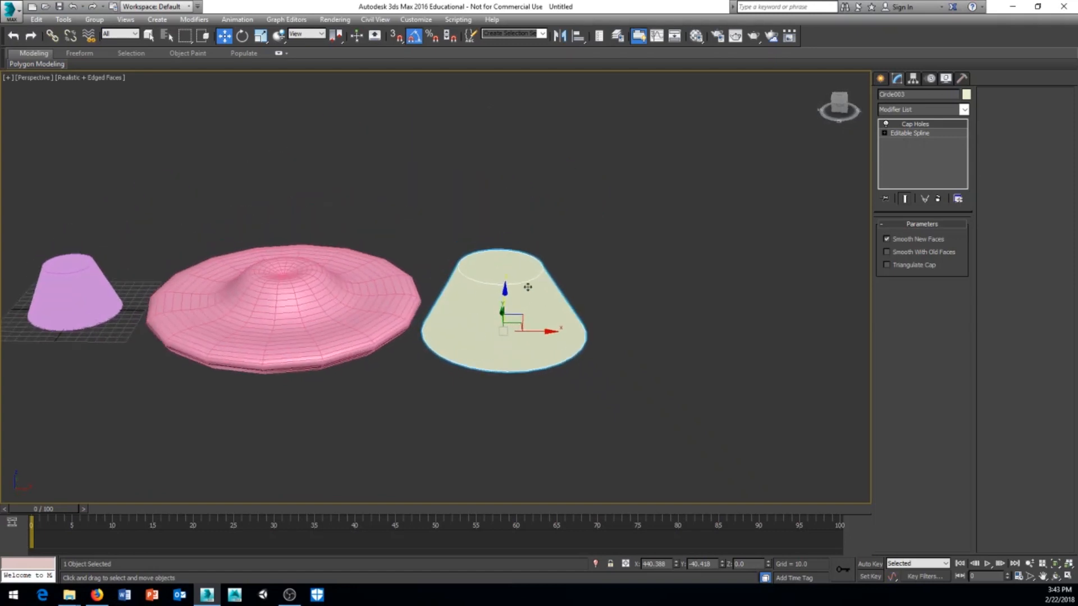
pyautogui.moveTo(481, 330); pyautogui.dragTo(534, 315, button='middle')
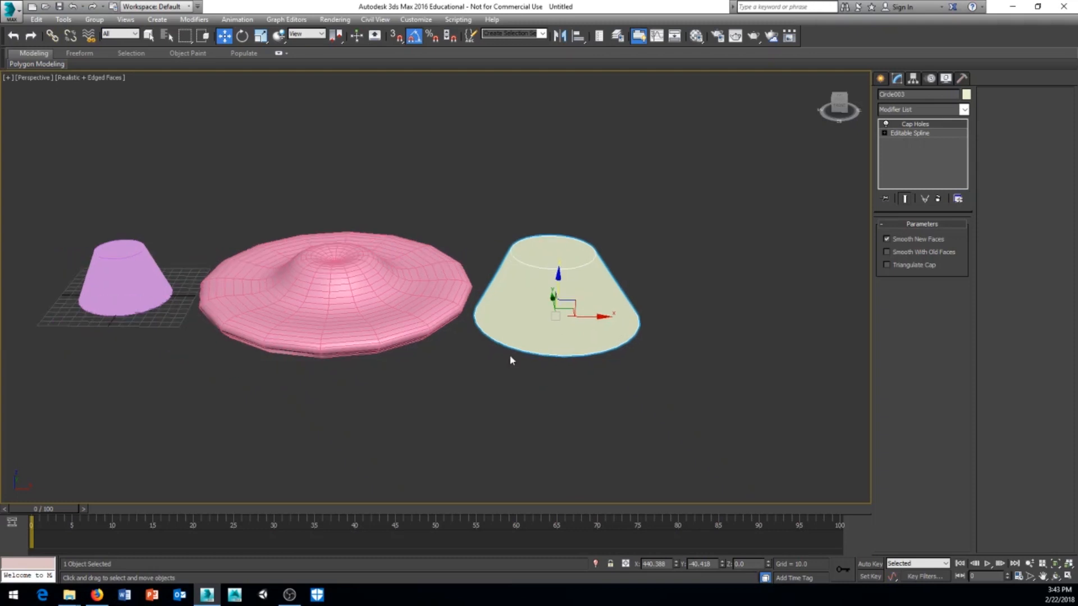
pyautogui.keyDown('alt'); pyautogui.moveTo(512, 359); pyautogui.dragTo(517, 354, button='middle'); pyautogui.keyUp('alt')
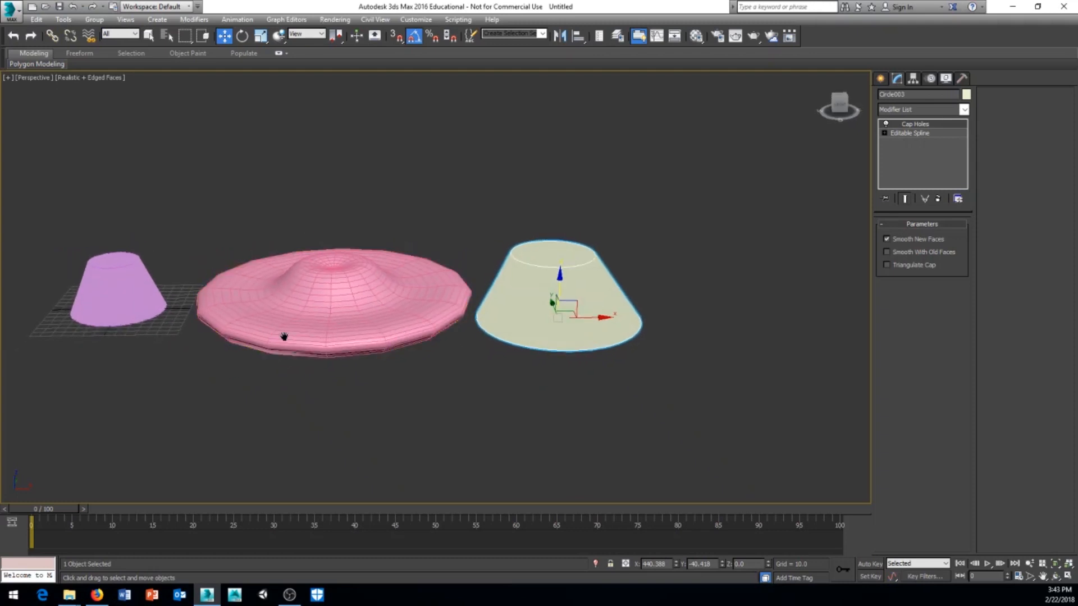
pyautogui.moveTo(284, 337); pyautogui.dragTo(315, 347, button='middle')
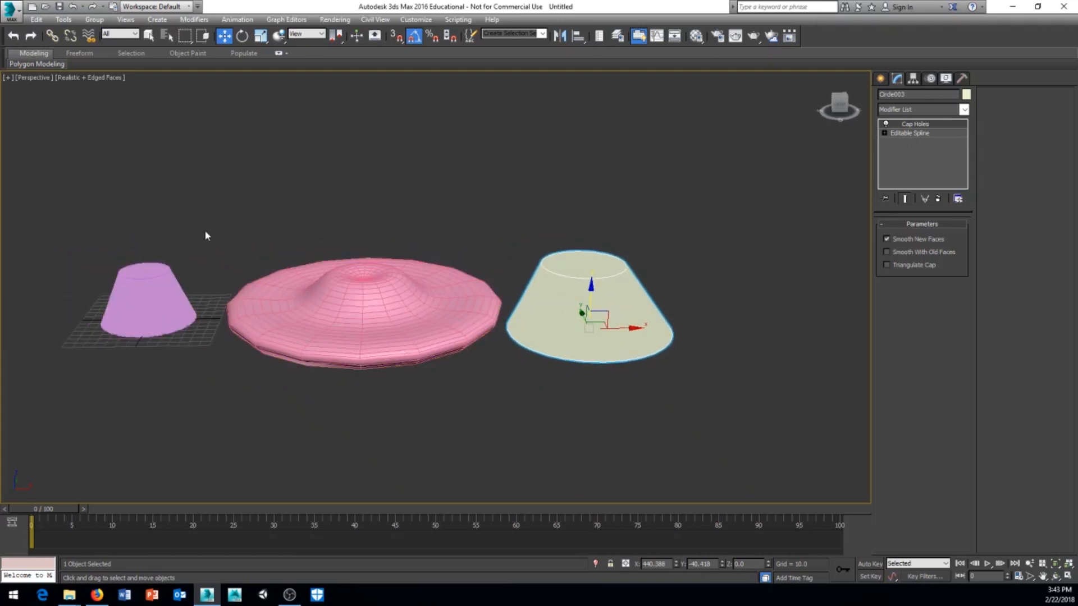
pyautogui.click(882, 80)
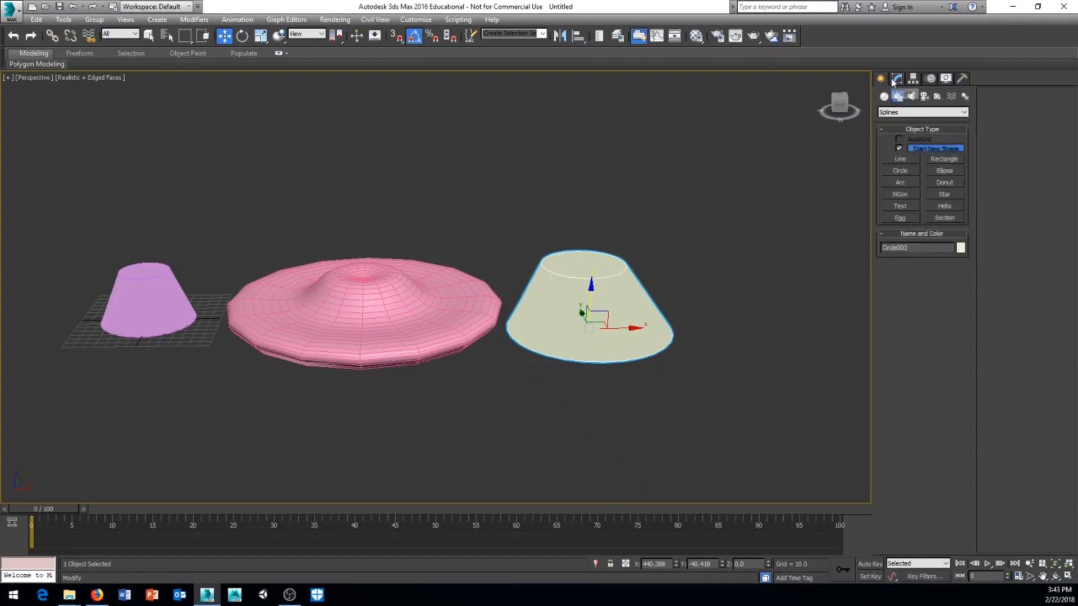
pyautogui.keyDown('alt'); pyautogui.moveTo(818, 205); pyautogui.dragTo(528, 332, button='middle'); pyautogui.keyUp('alt')
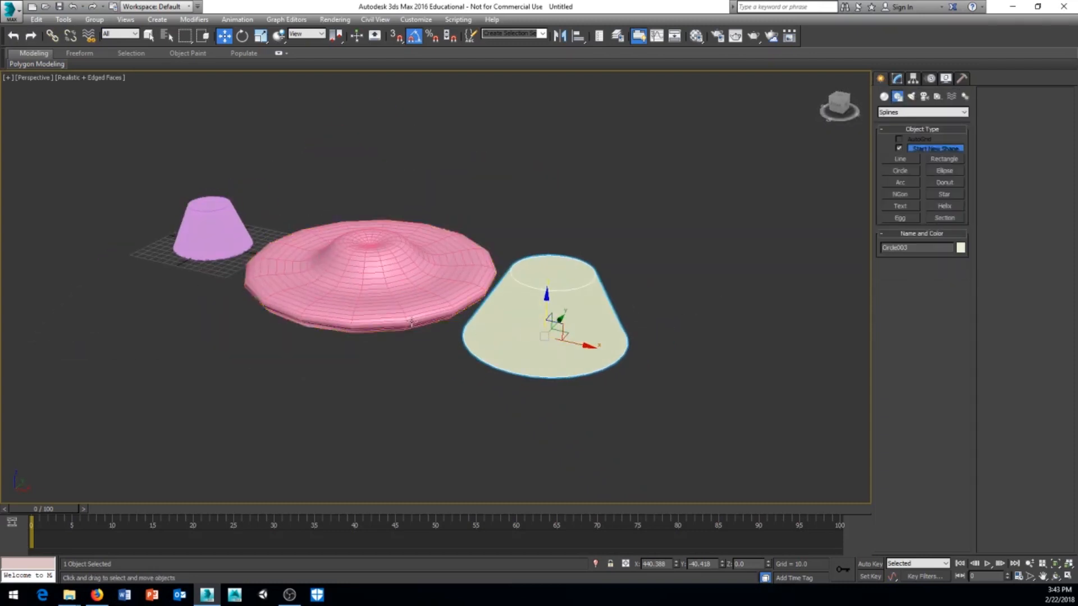
pyautogui.keyDown('alt'); pyautogui.moveTo(368, 336); pyautogui.dragTo(455, 336, button='middle'); pyautogui.keyUp('alt')
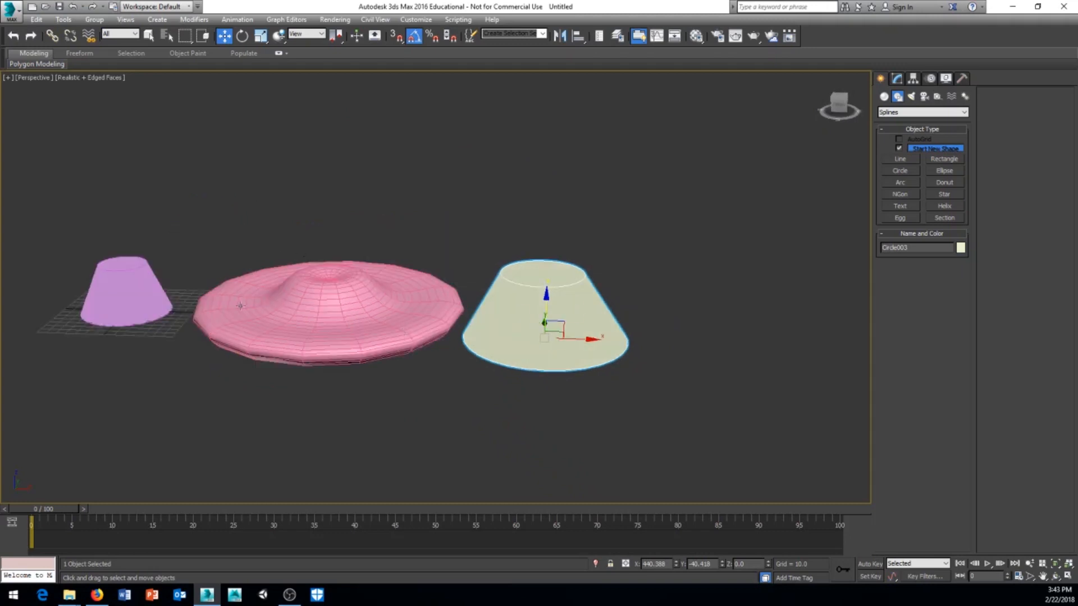
pyautogui.scroll(-2, 527, 340)
pyautogui.moveTo(527, 340); pyautogui.dragTo(580, 324, button='middle')
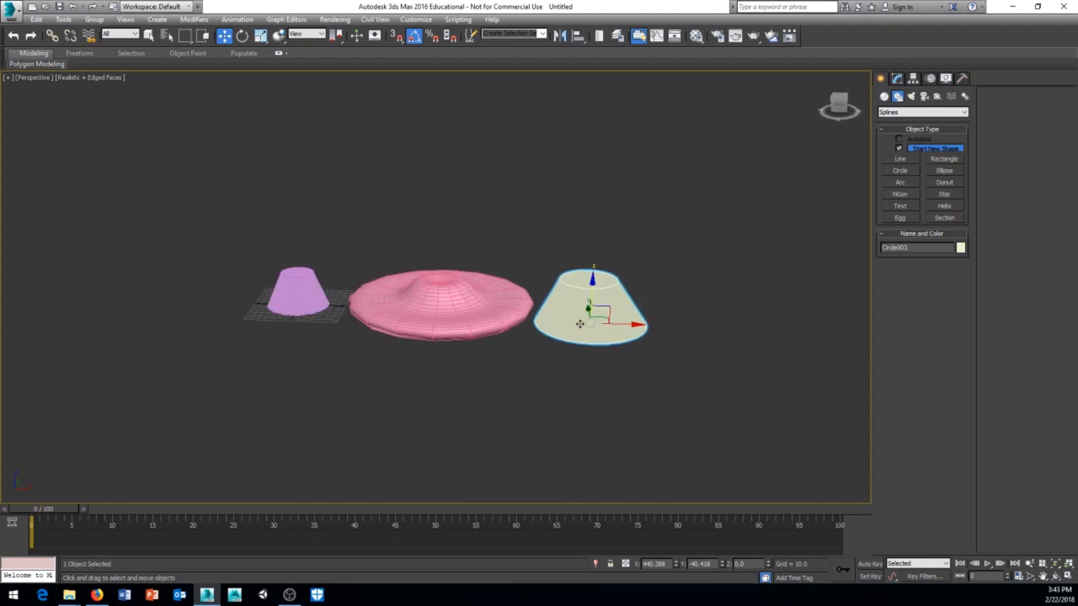